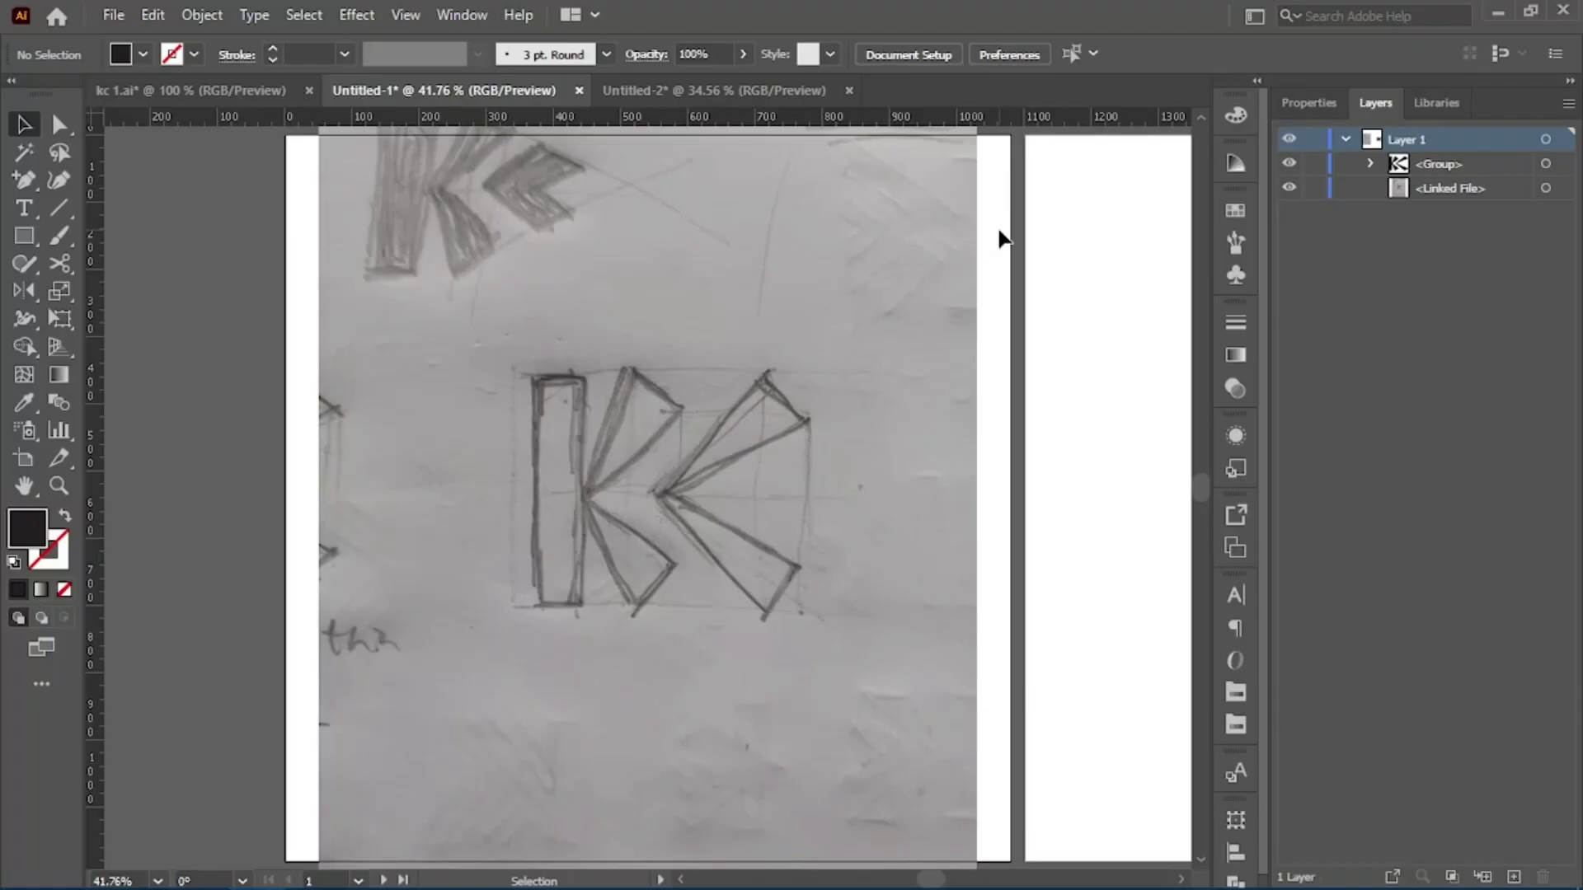
View the finished vector K on artboard 2, then return to the sketch artboard.
key(shift+Page_Down)
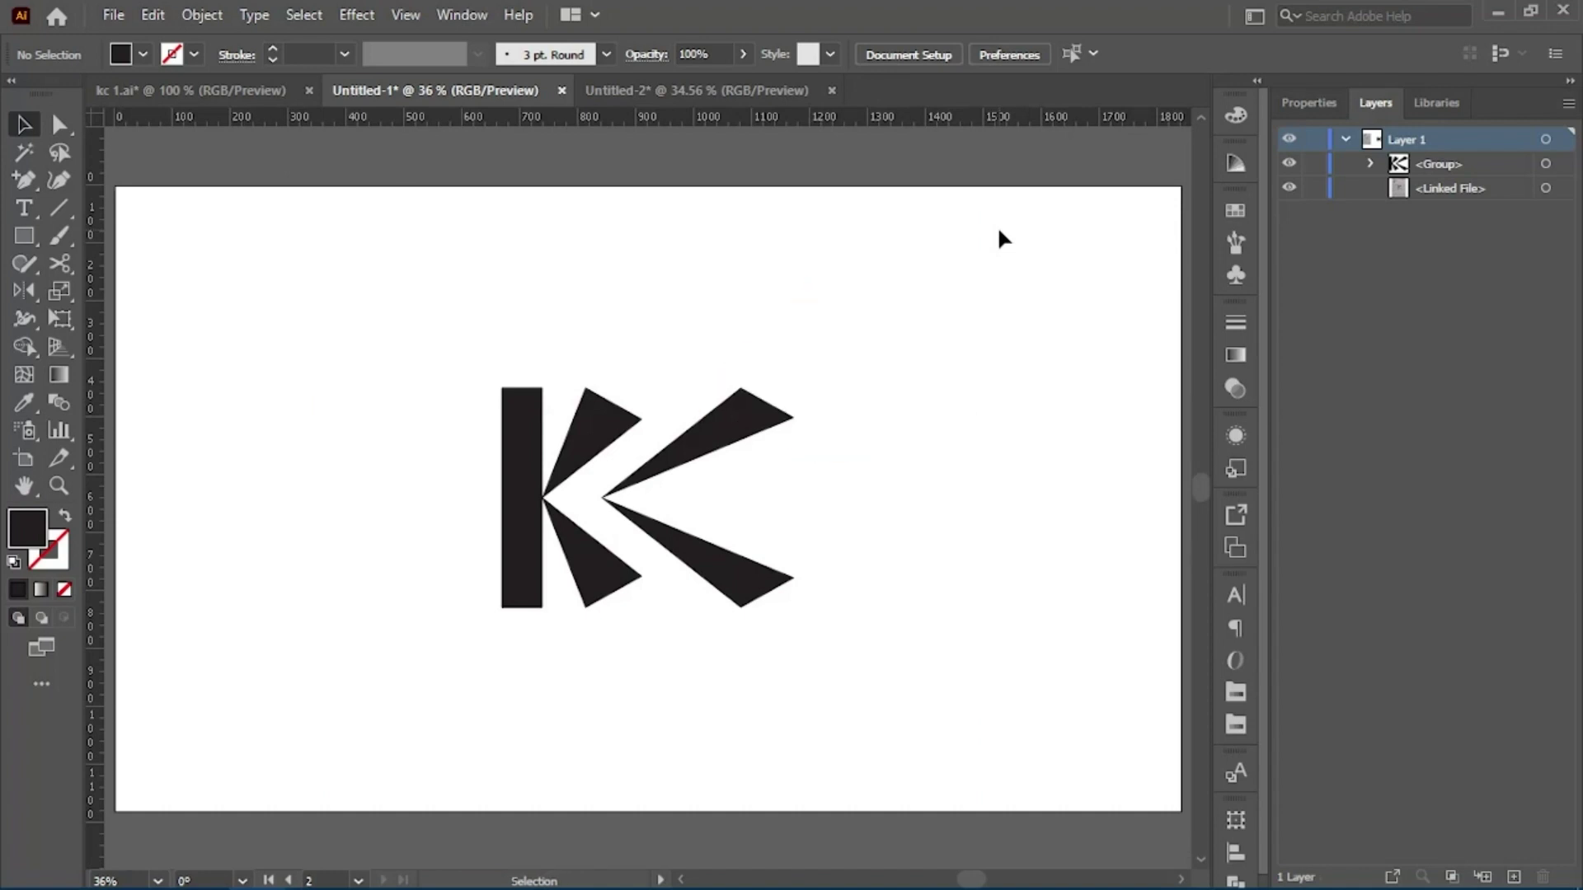
key(shift+Page_Up)
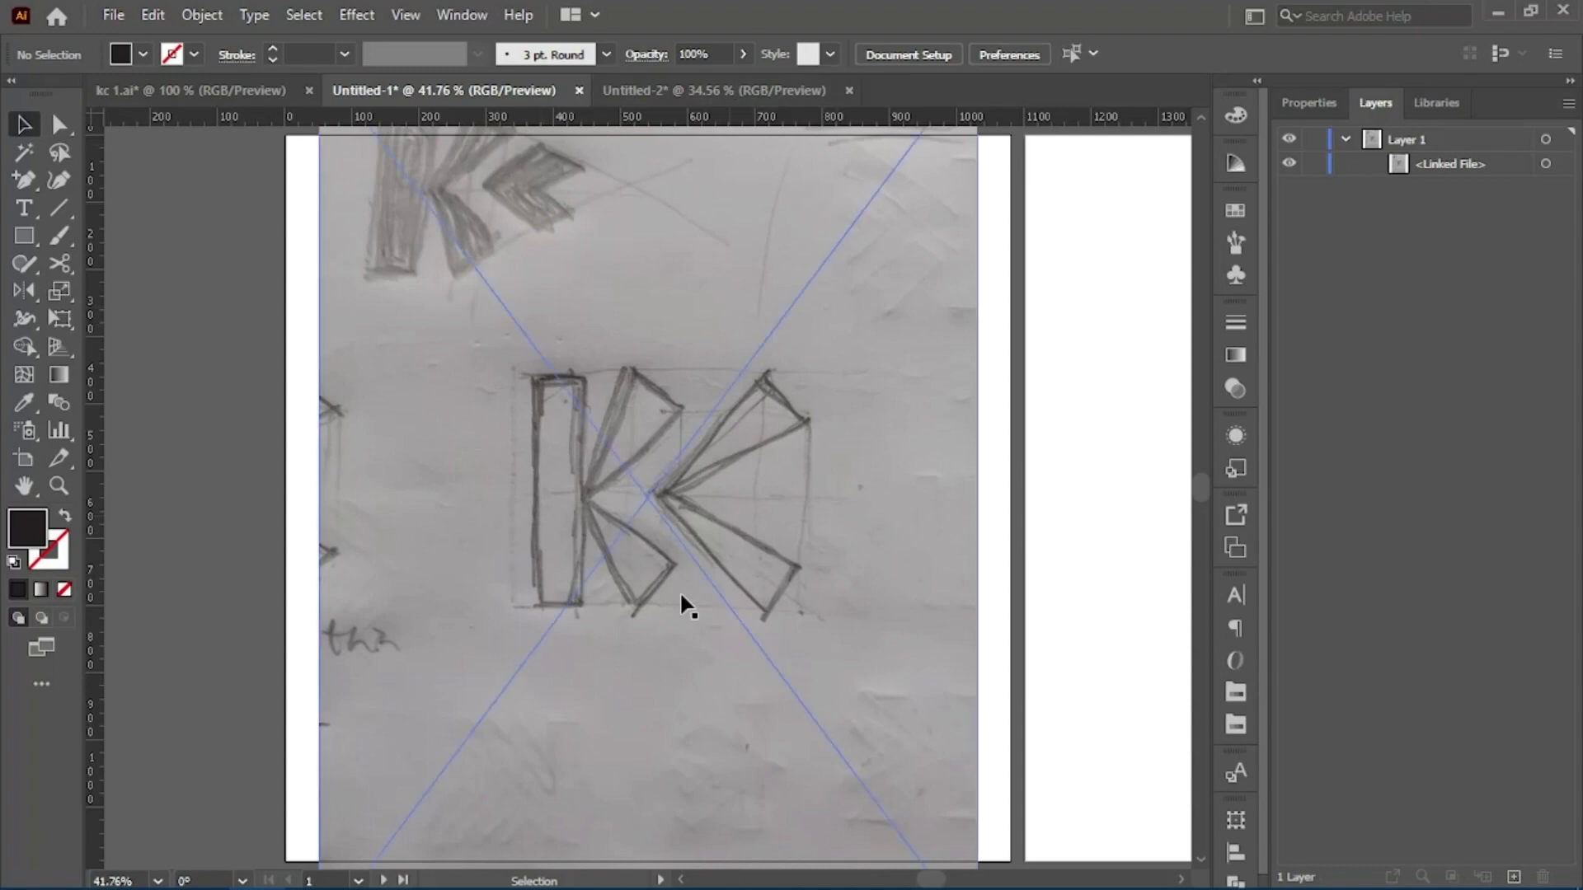
Set the placed sketch photo to 50% opacity, lock it in the Layers panel, and zoom in.
click(865, 445)
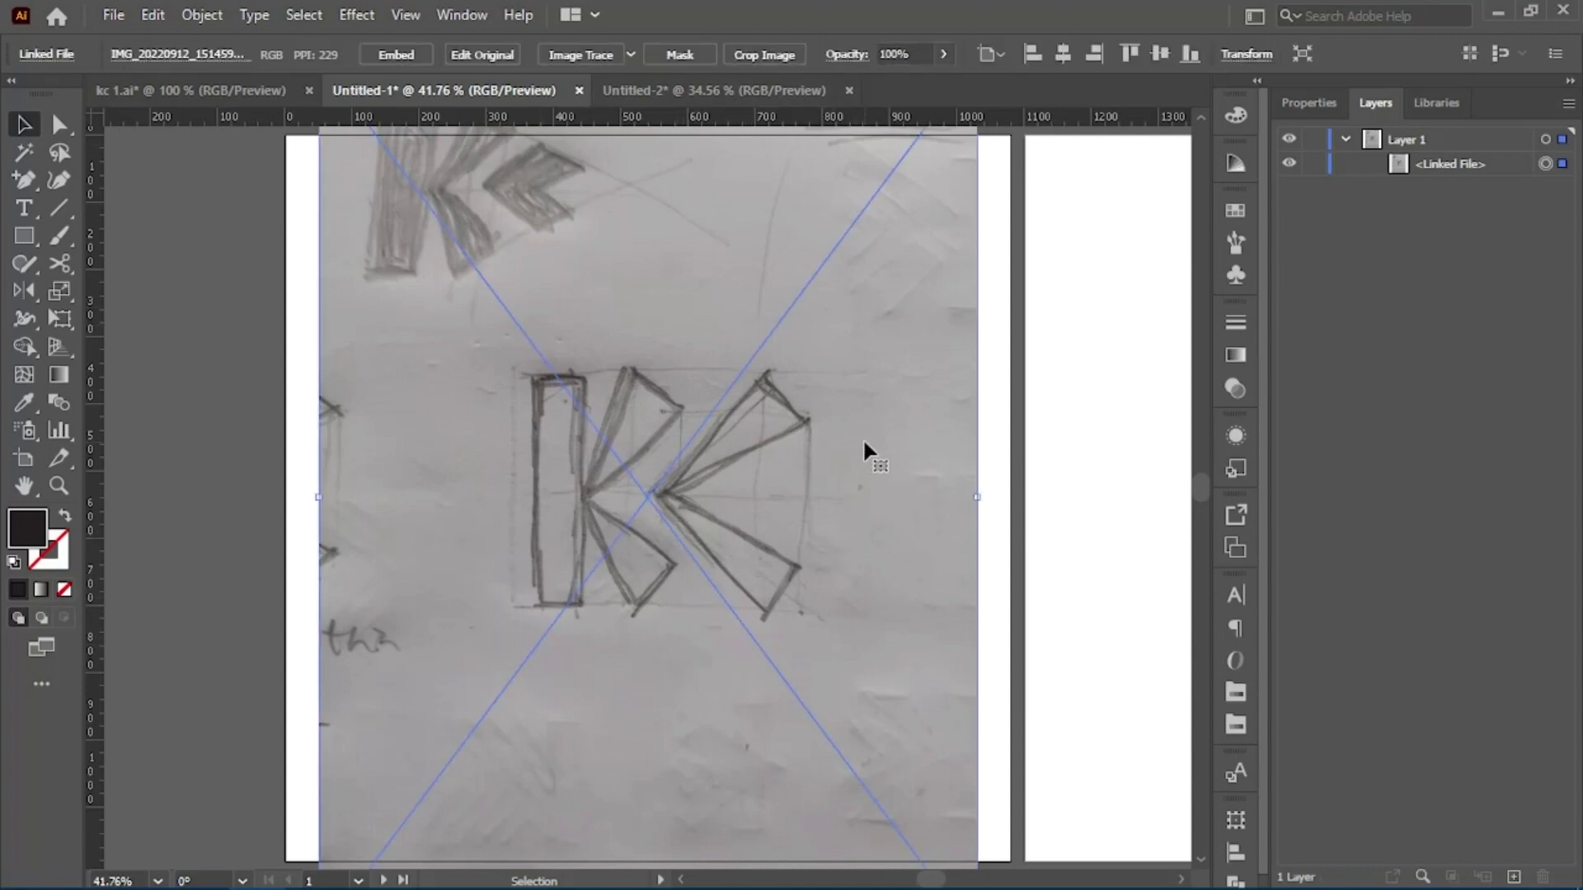
click(910, 54)
text(50)
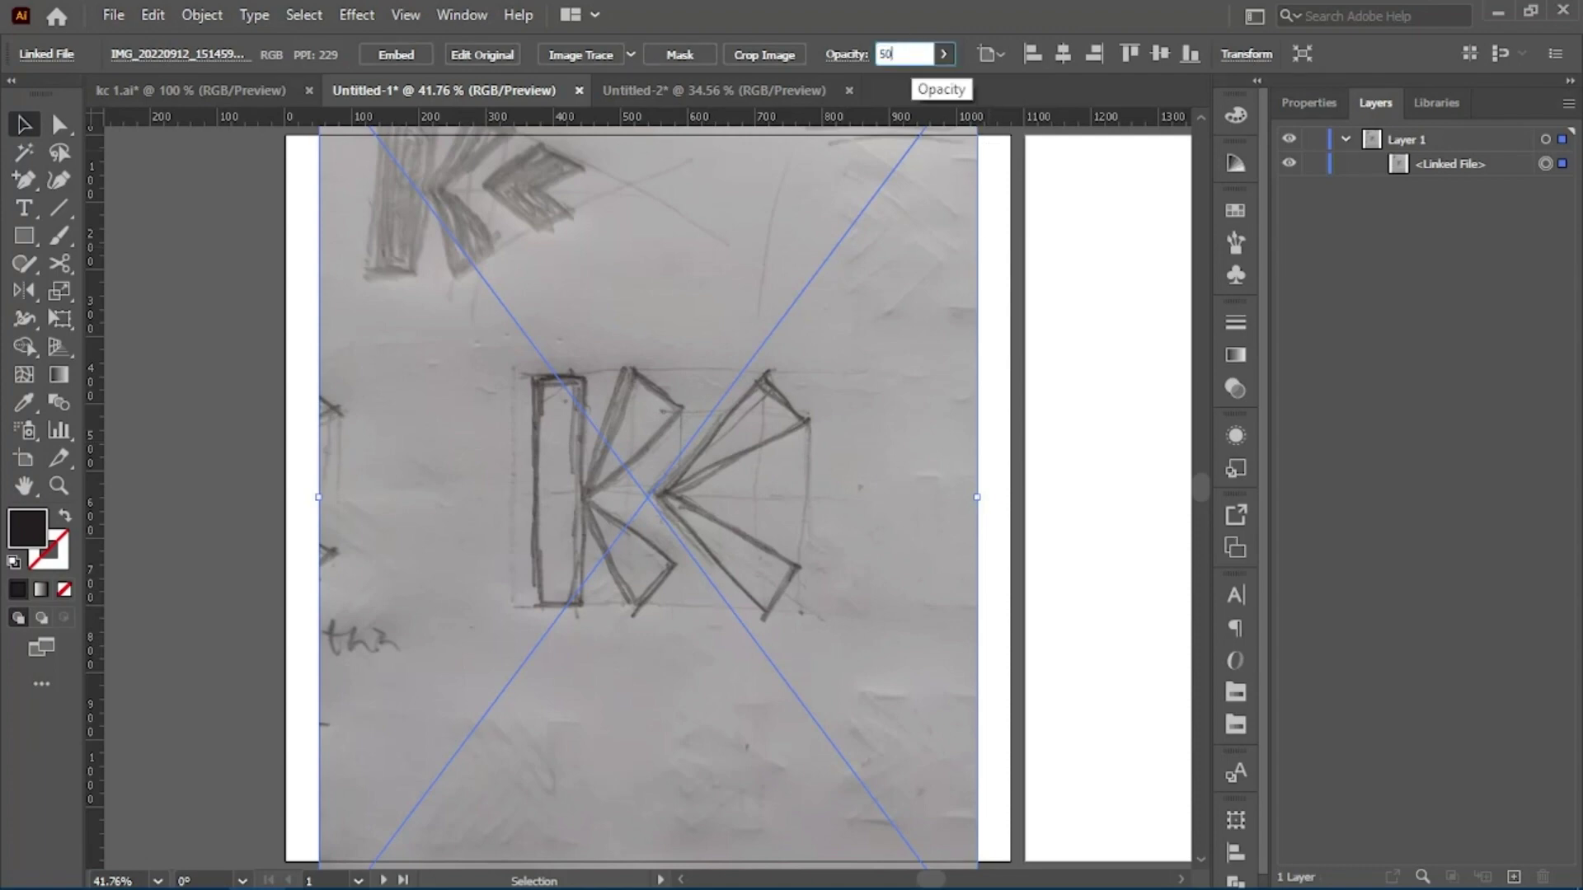
key(Return)
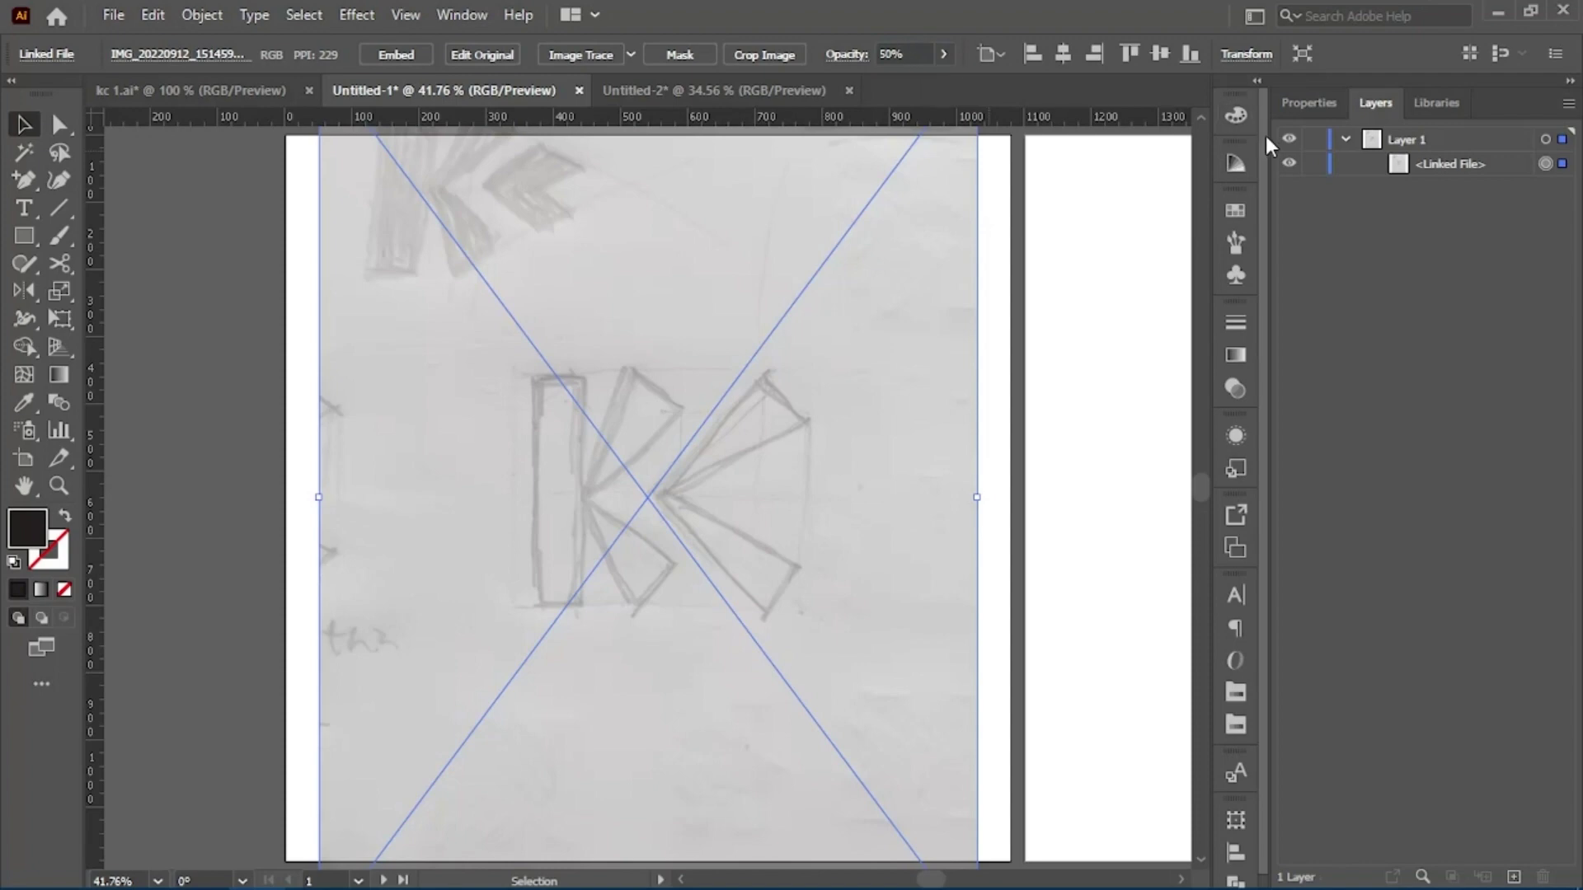
click(1312, 164)
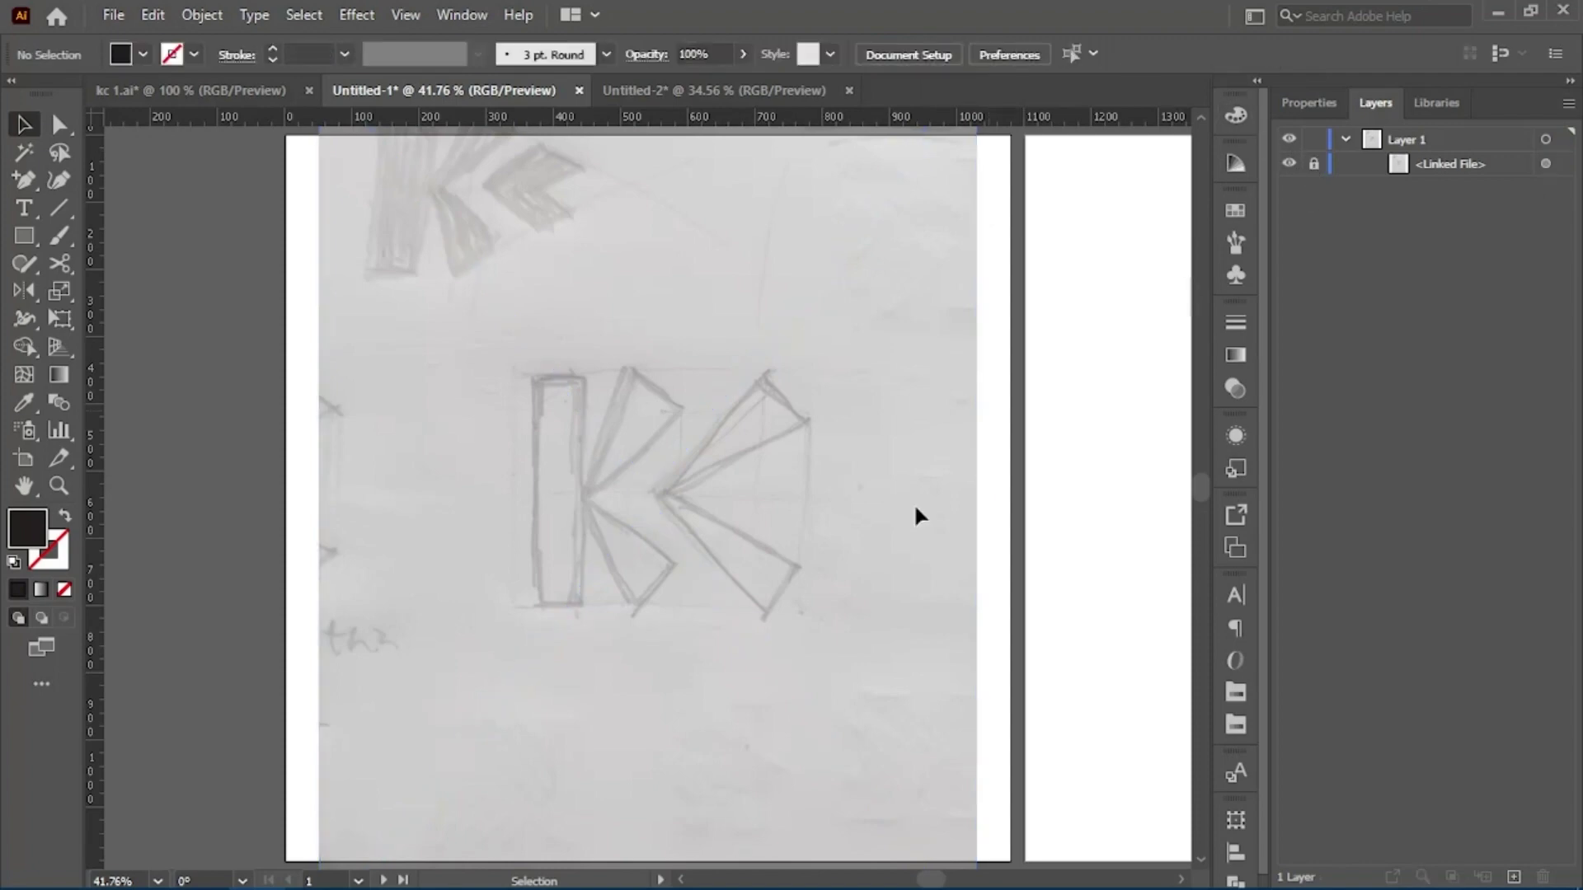
key(ctrl+plus)
key(ctrl+plus)
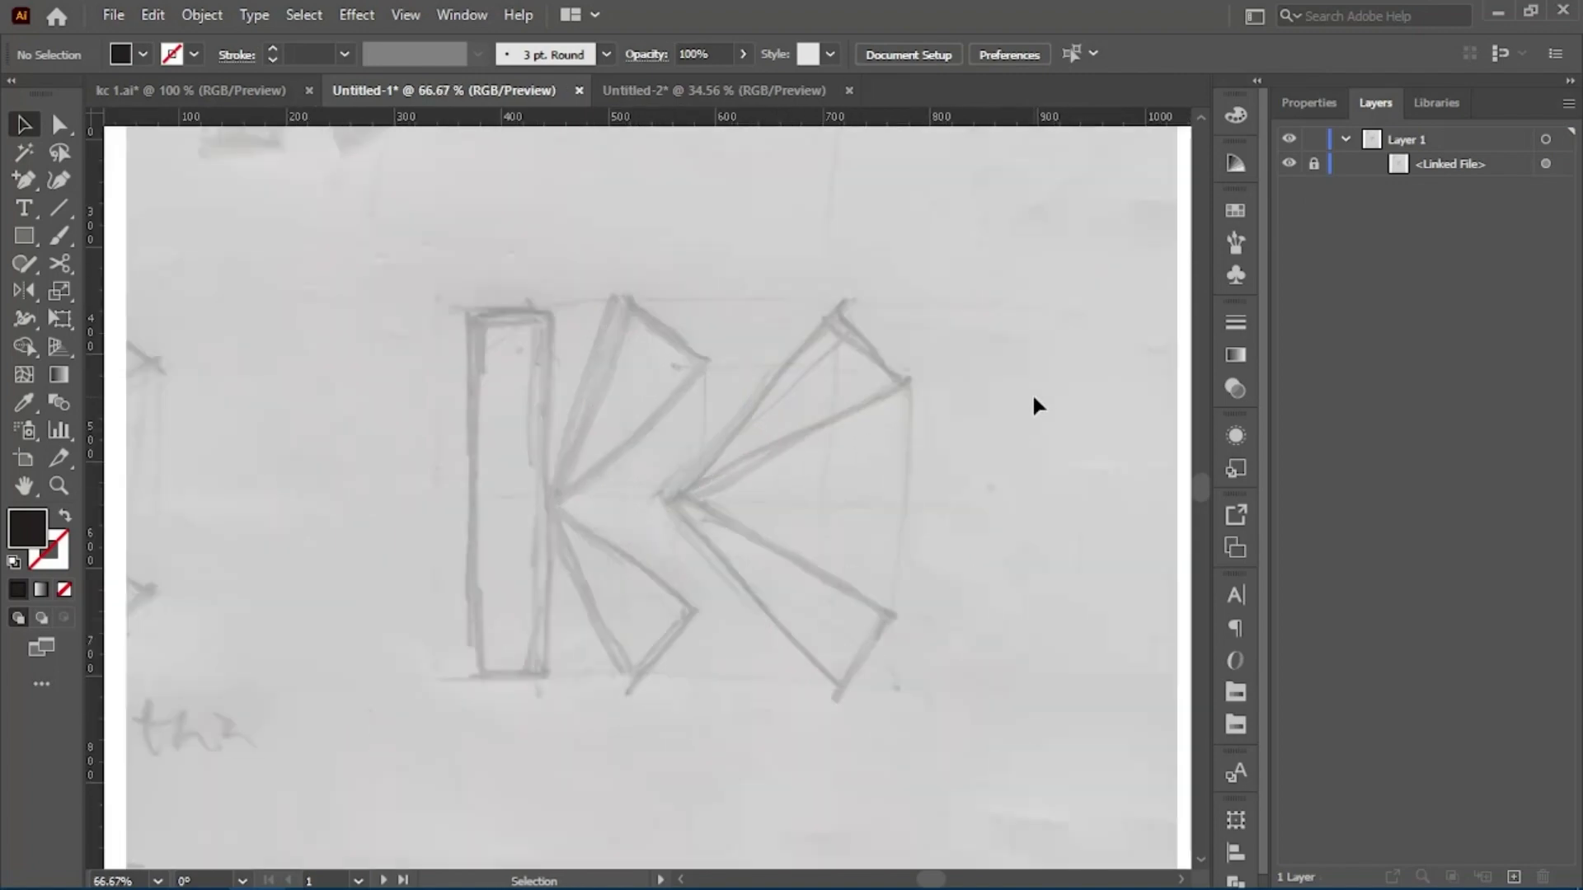
Ready the Pen tool with no fill and a 2 pt black stroke, and add Layer 2.
key(p)
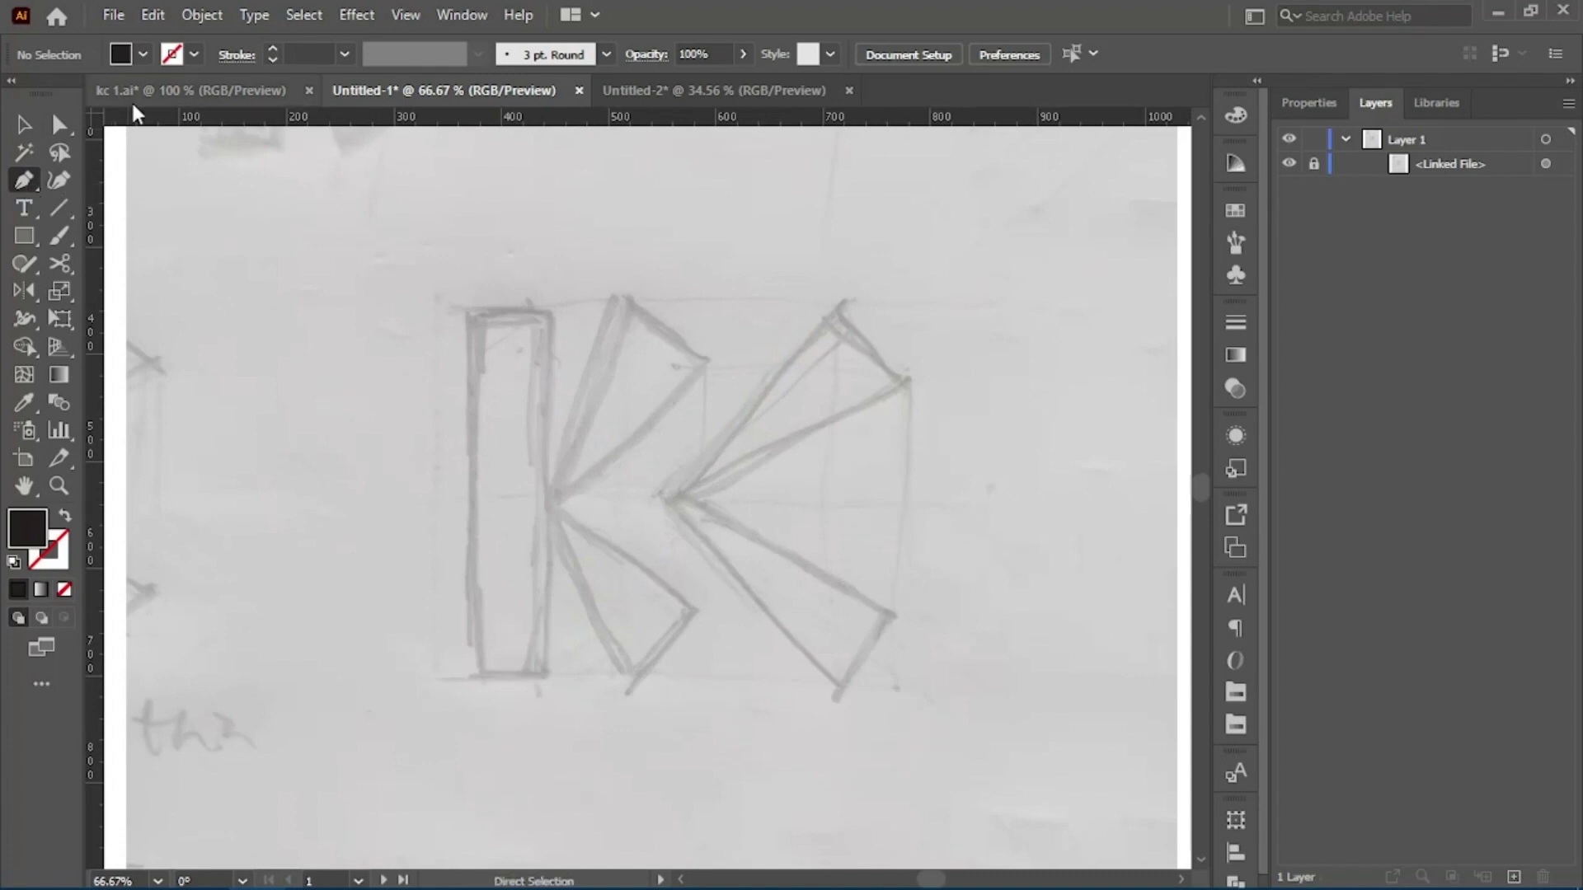
key(shift+x)
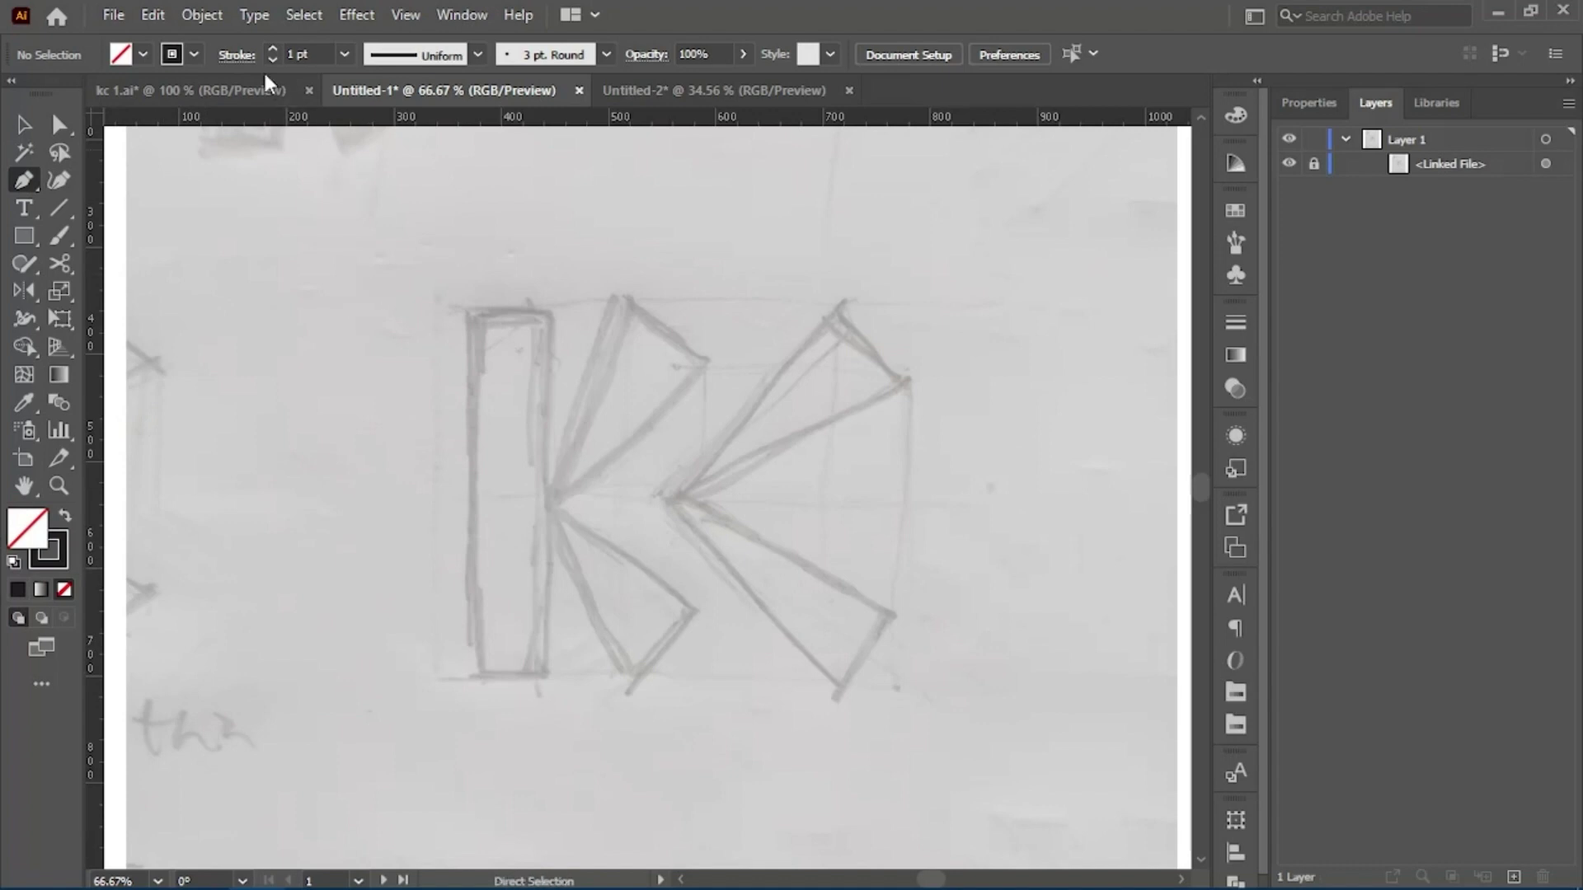
click(322, 52)
text(2)
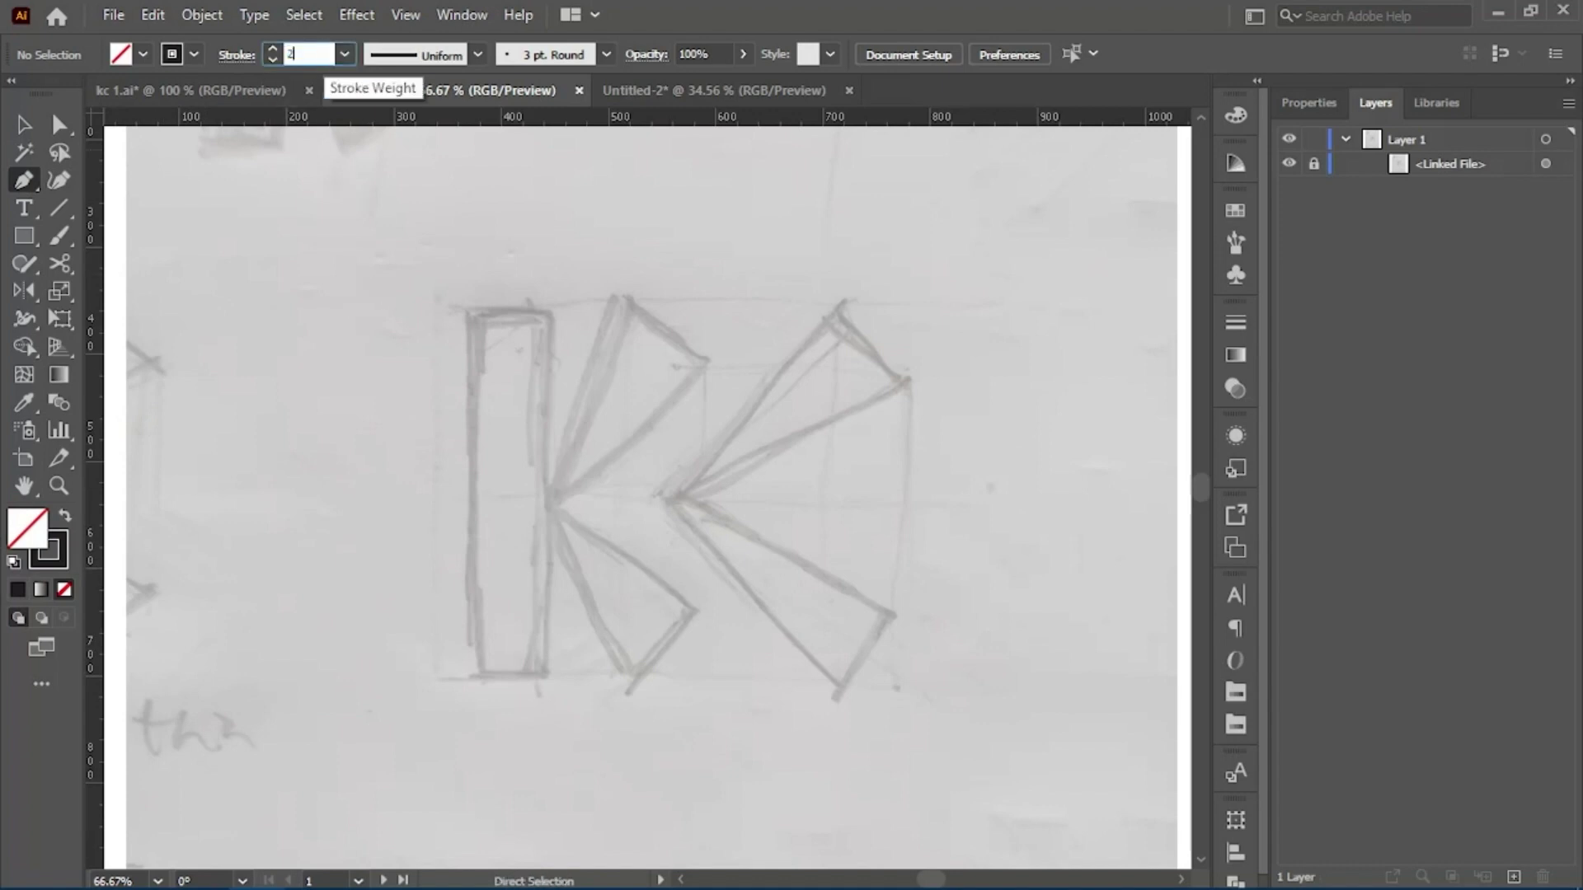
key(Return)
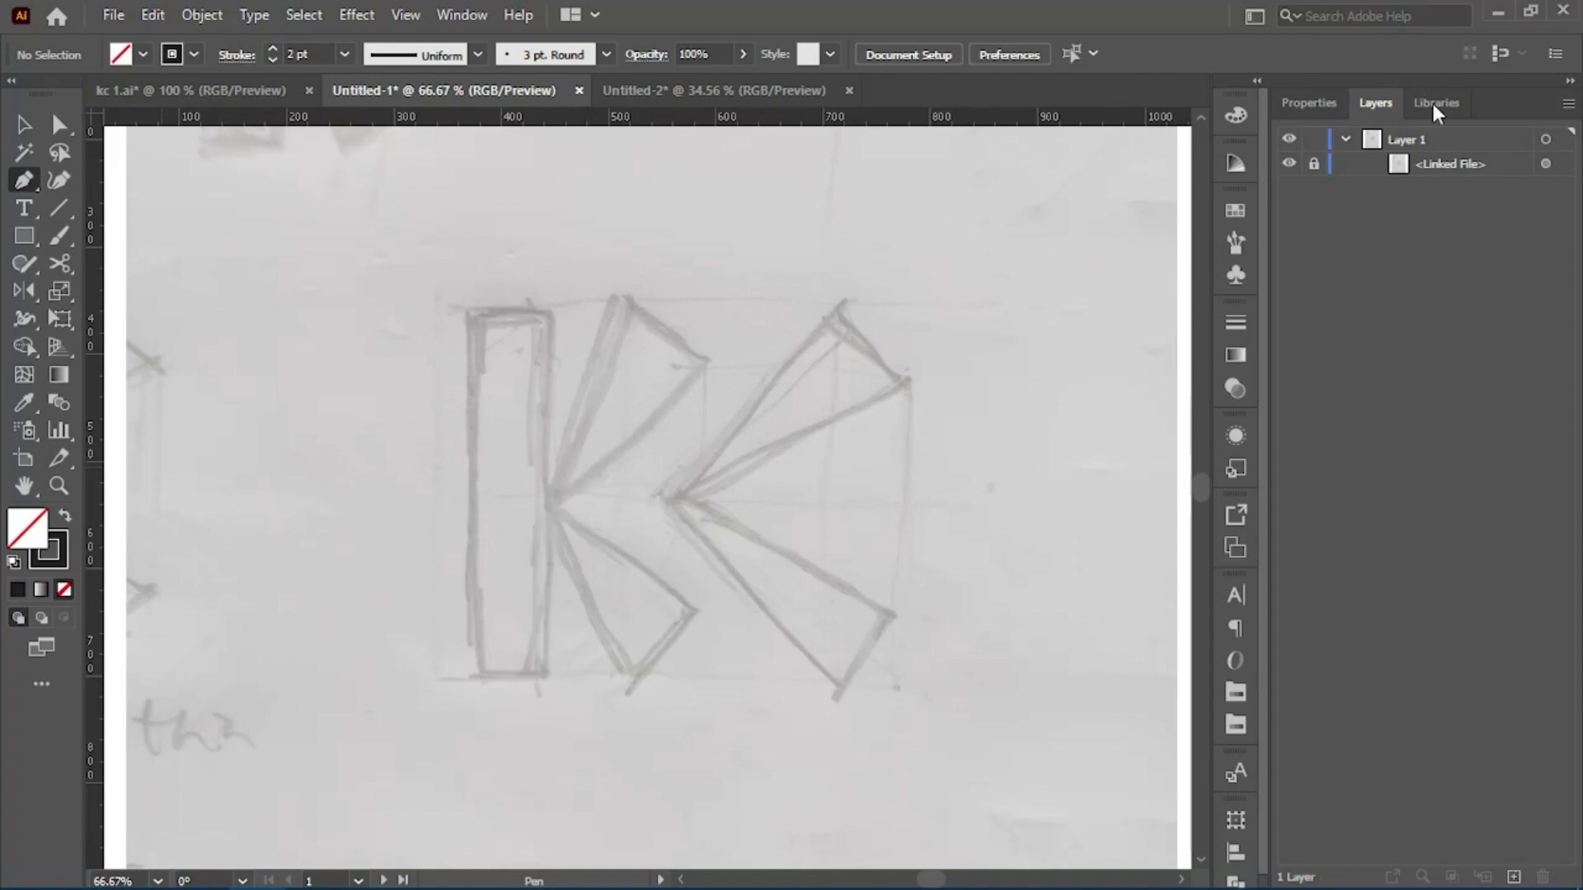
click(1456, 145)
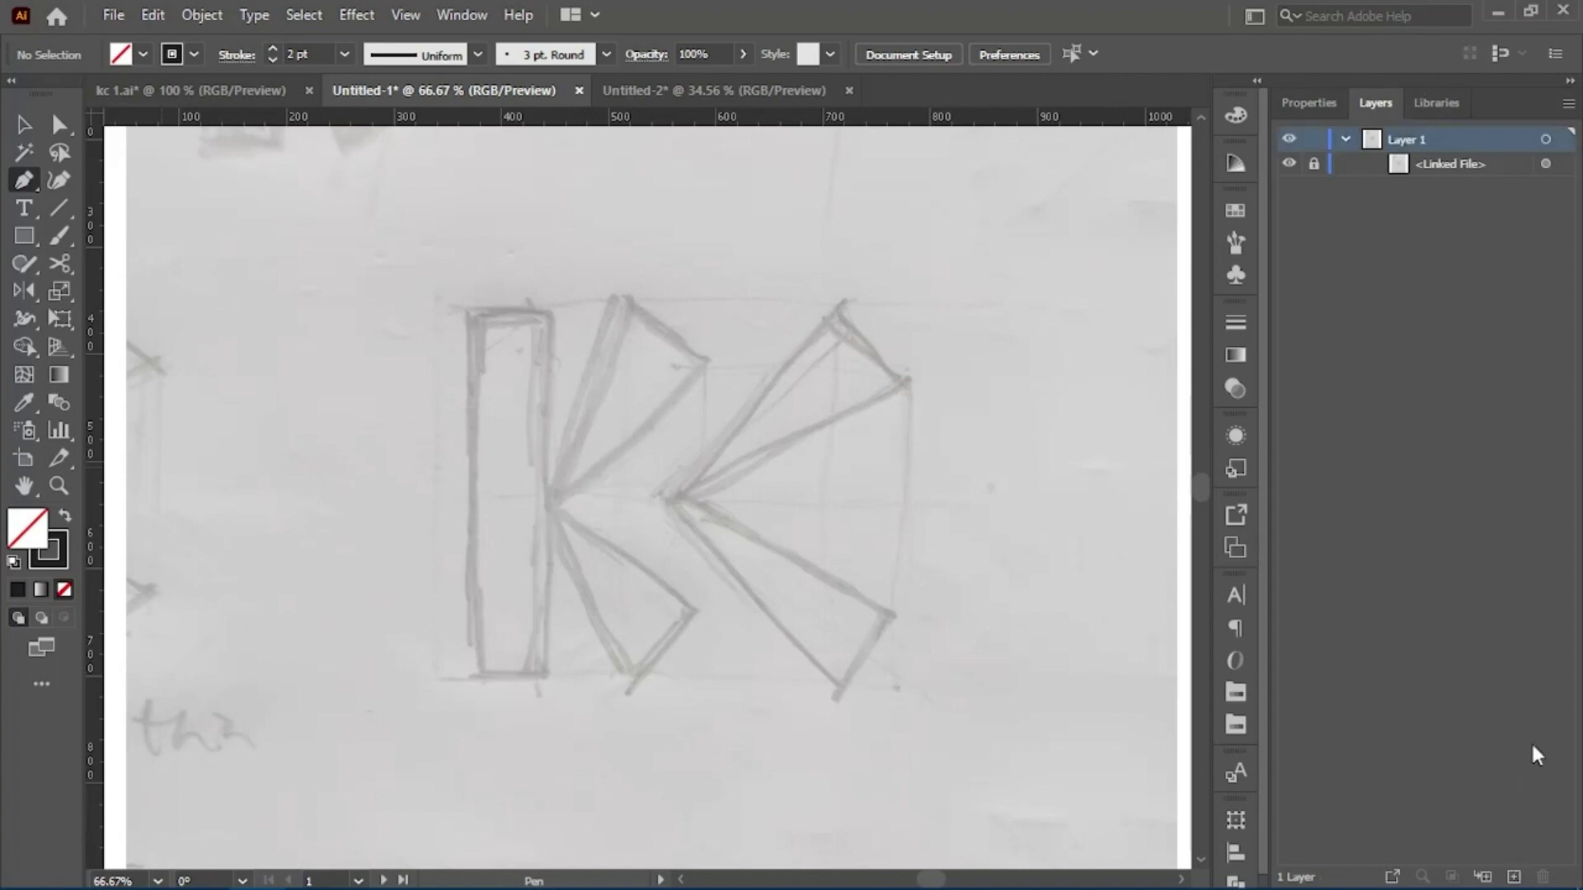
click(1514, 876)
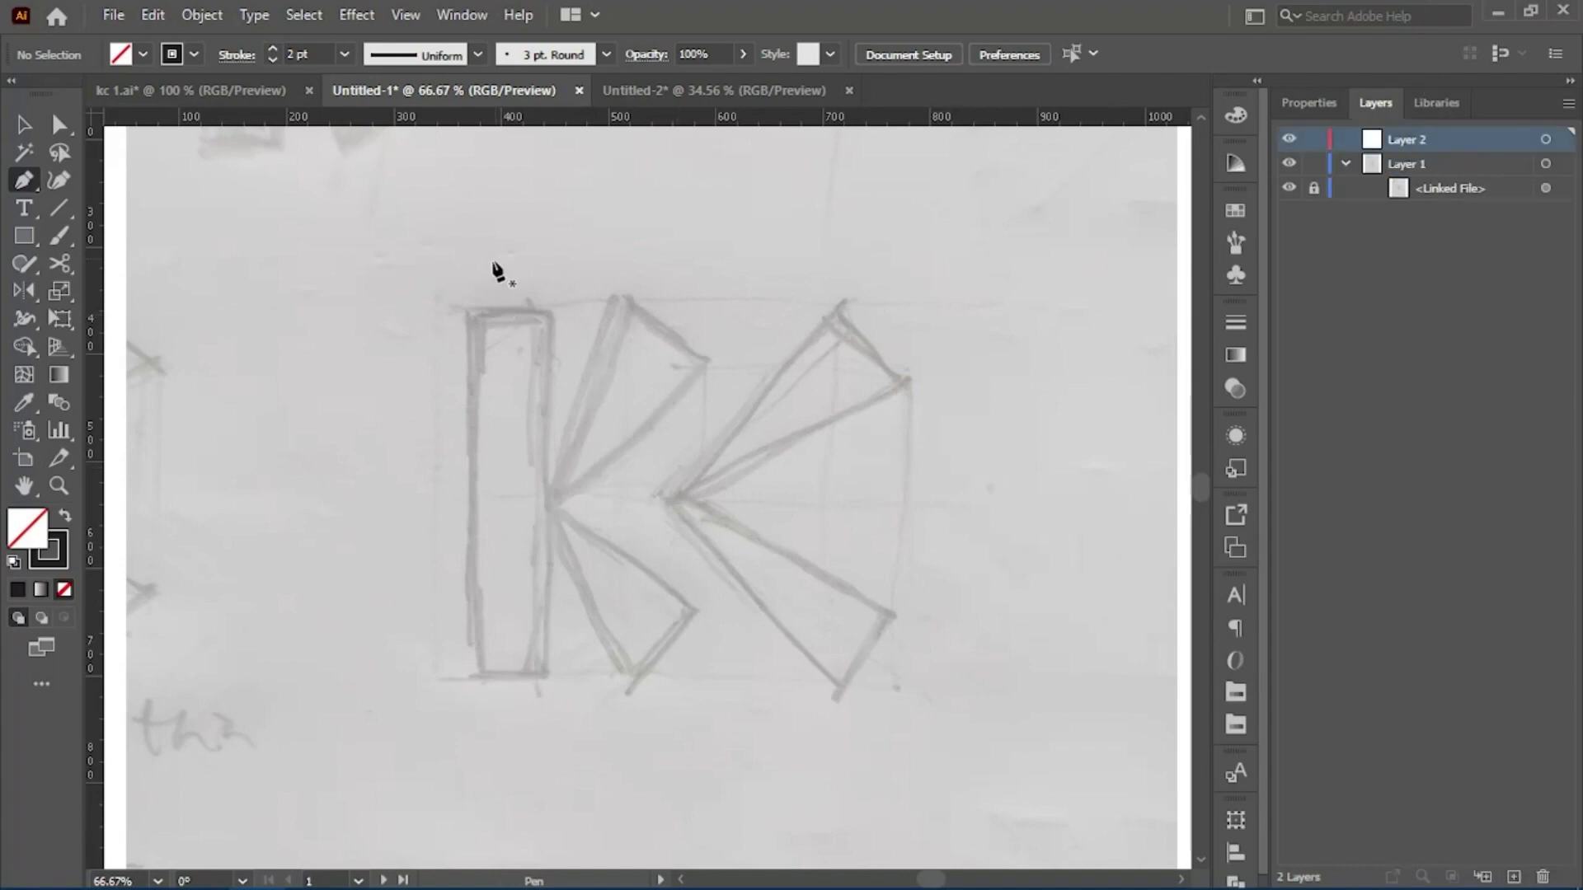
Draw a vertical line at the bar's left edge and copy it to the right edge.
click(465, 280)
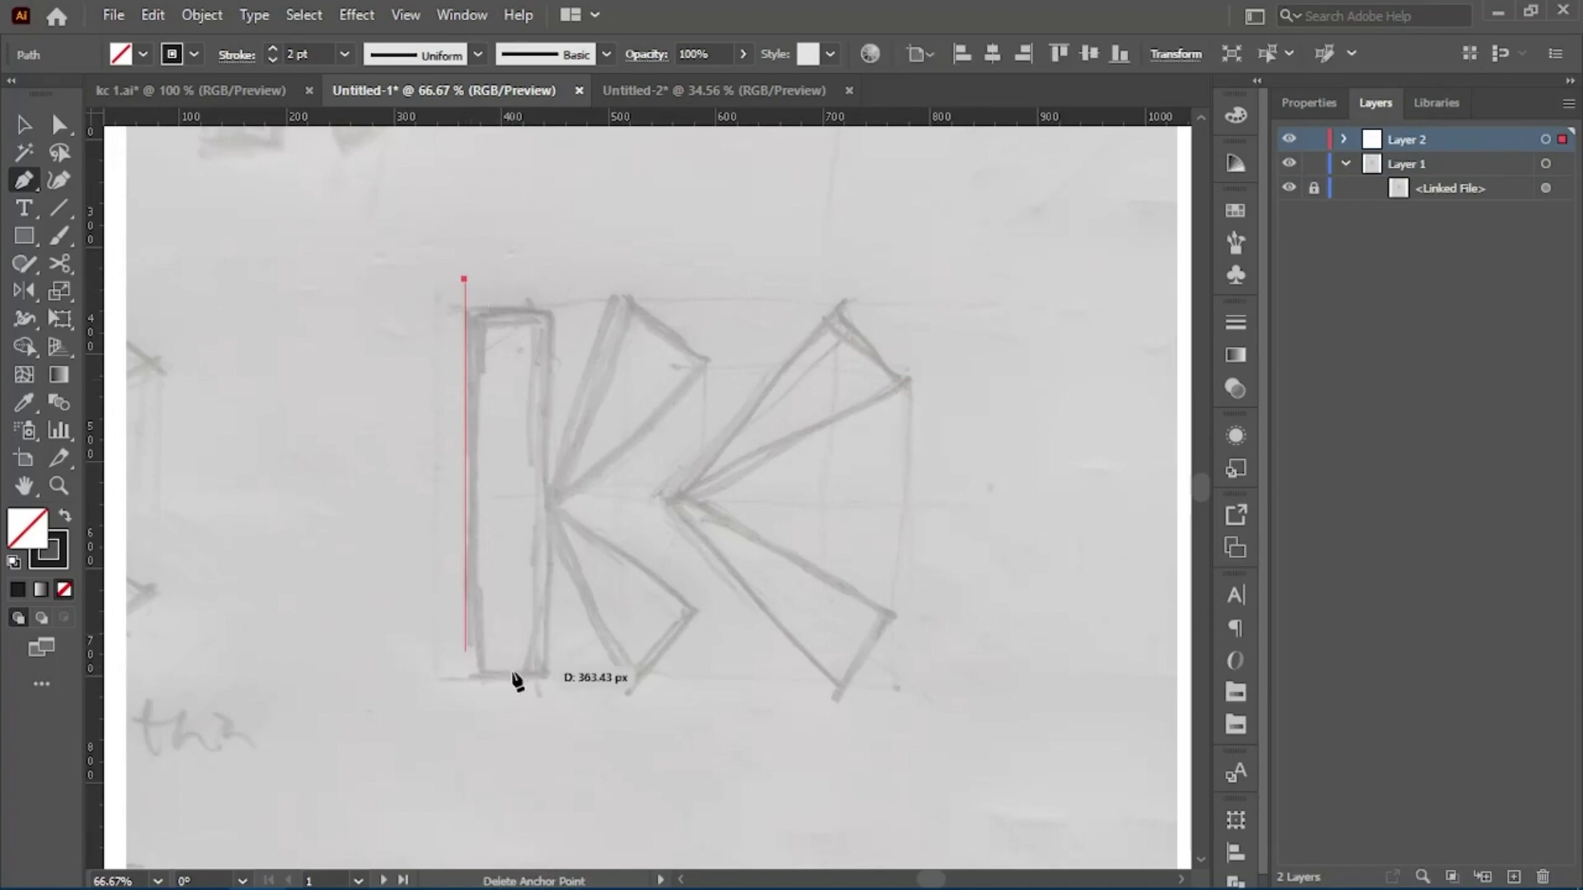
shift+click(477, 717)
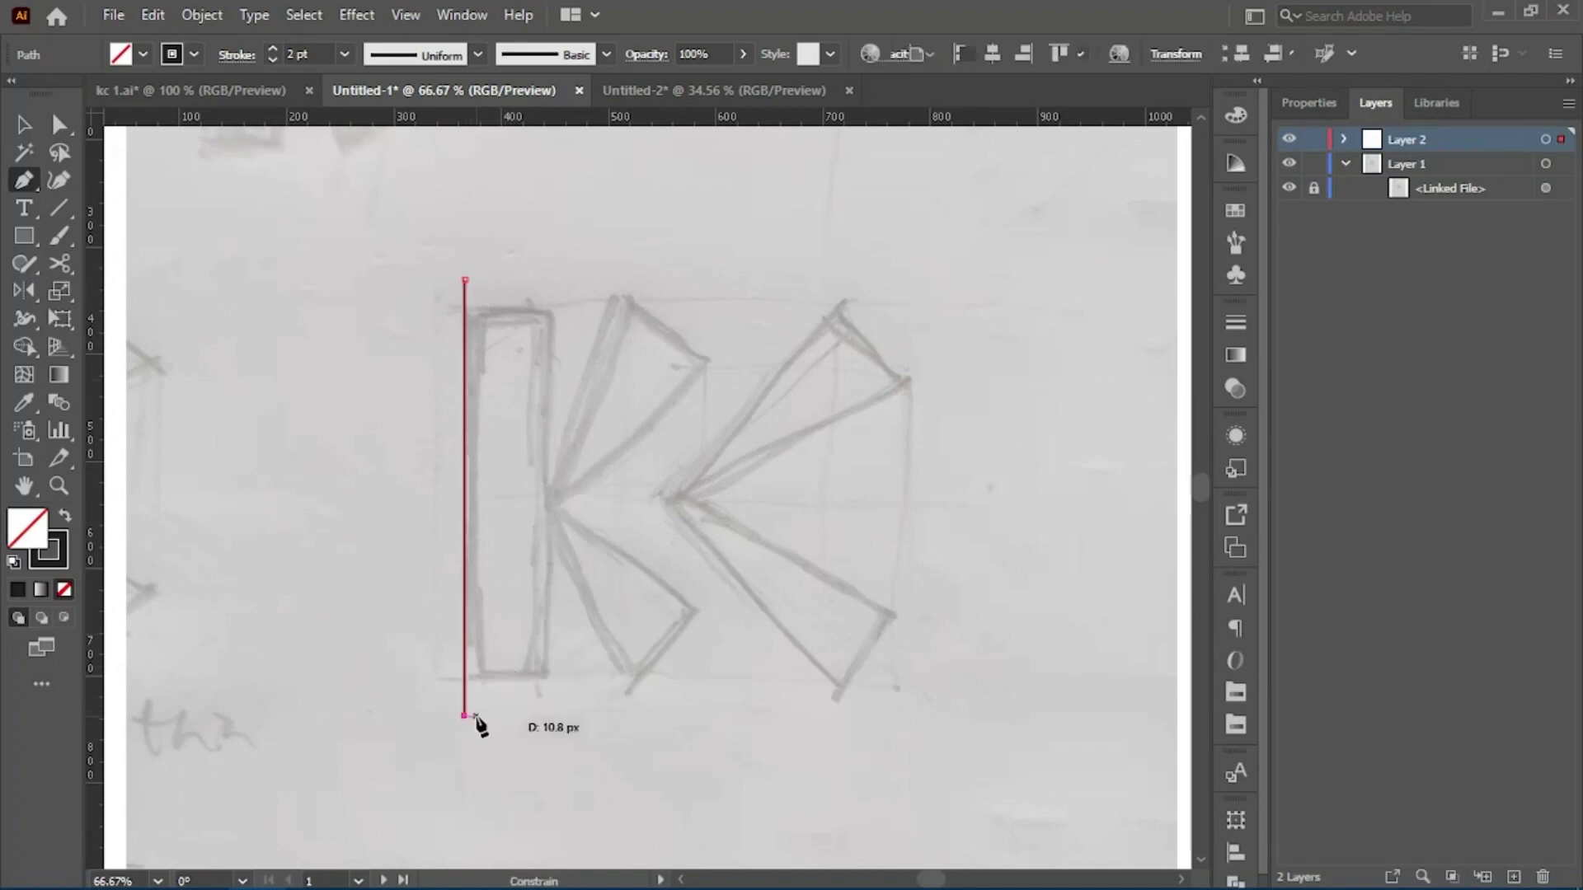
key(ctrl)
key(v)
click(521, 436)
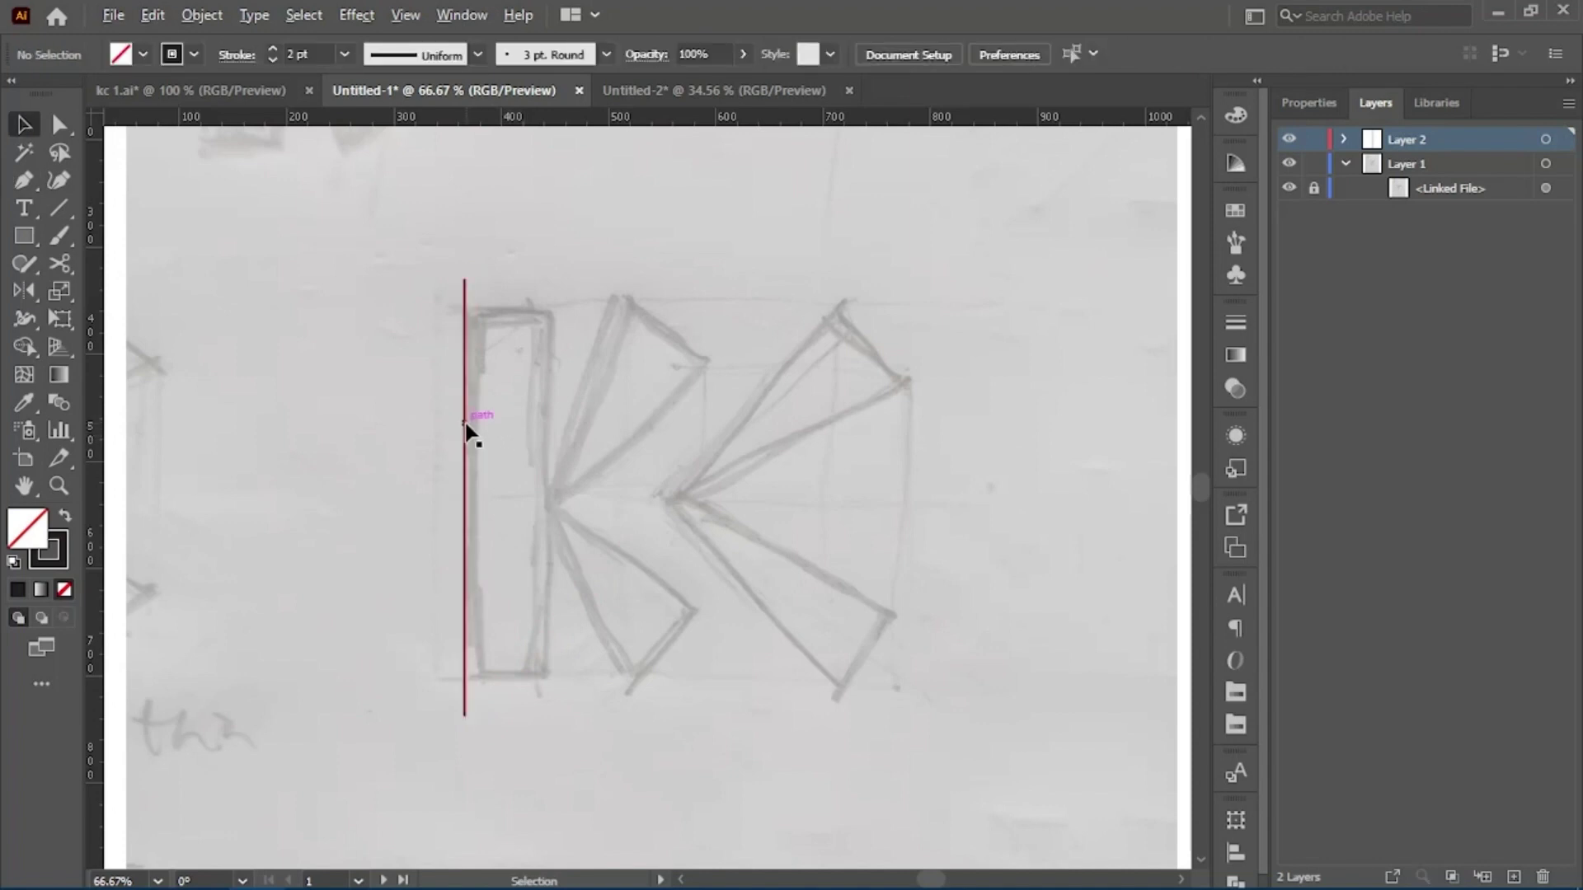
drag(466, 428, 545, 429)
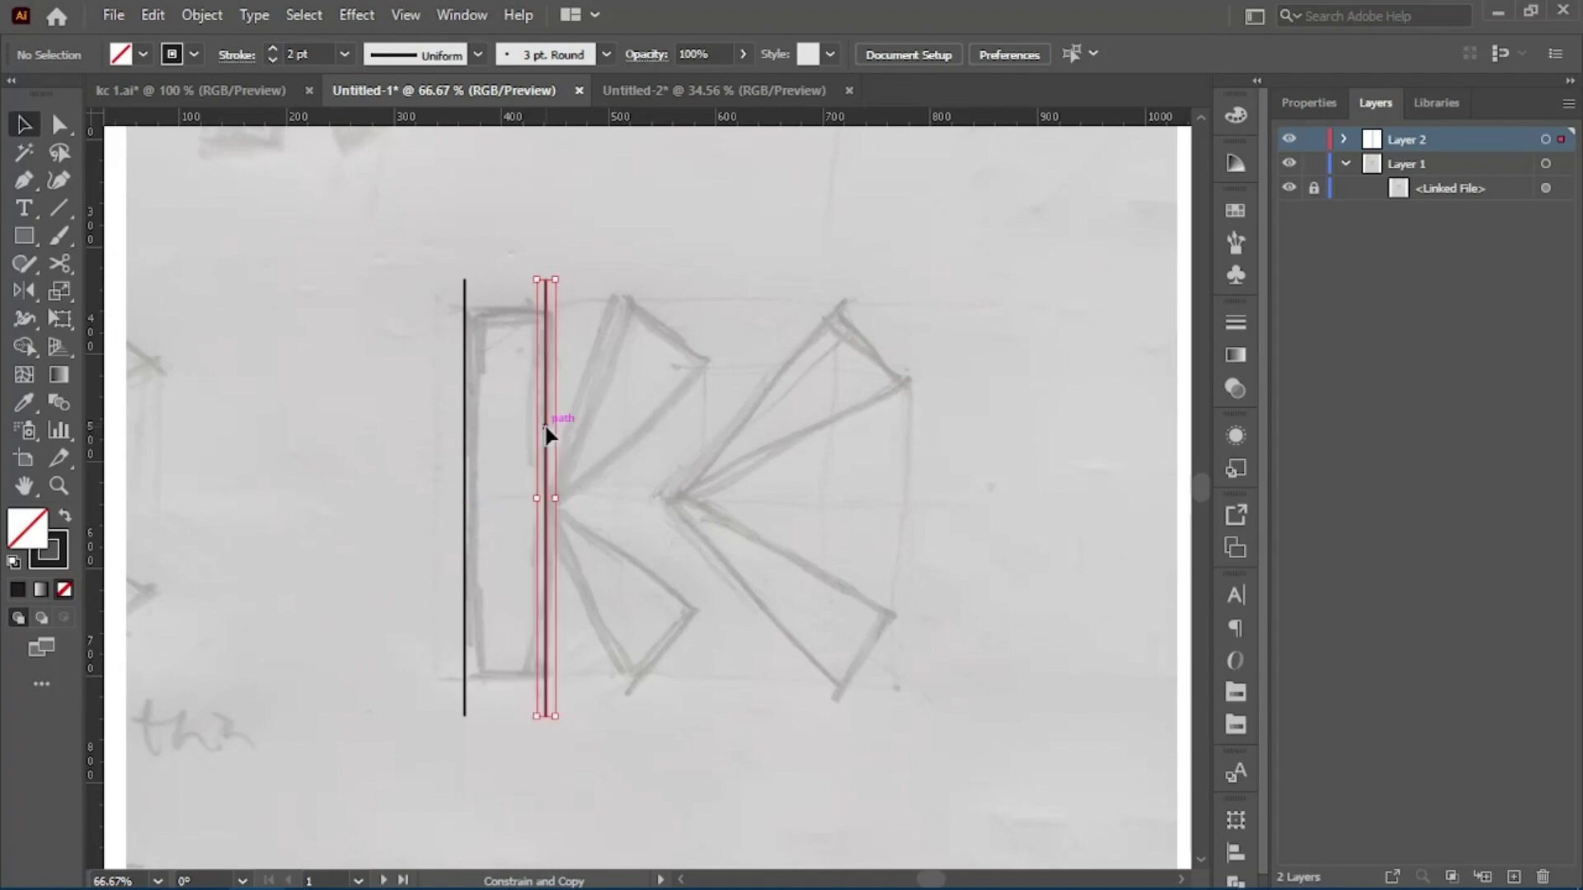
click(656, 360)
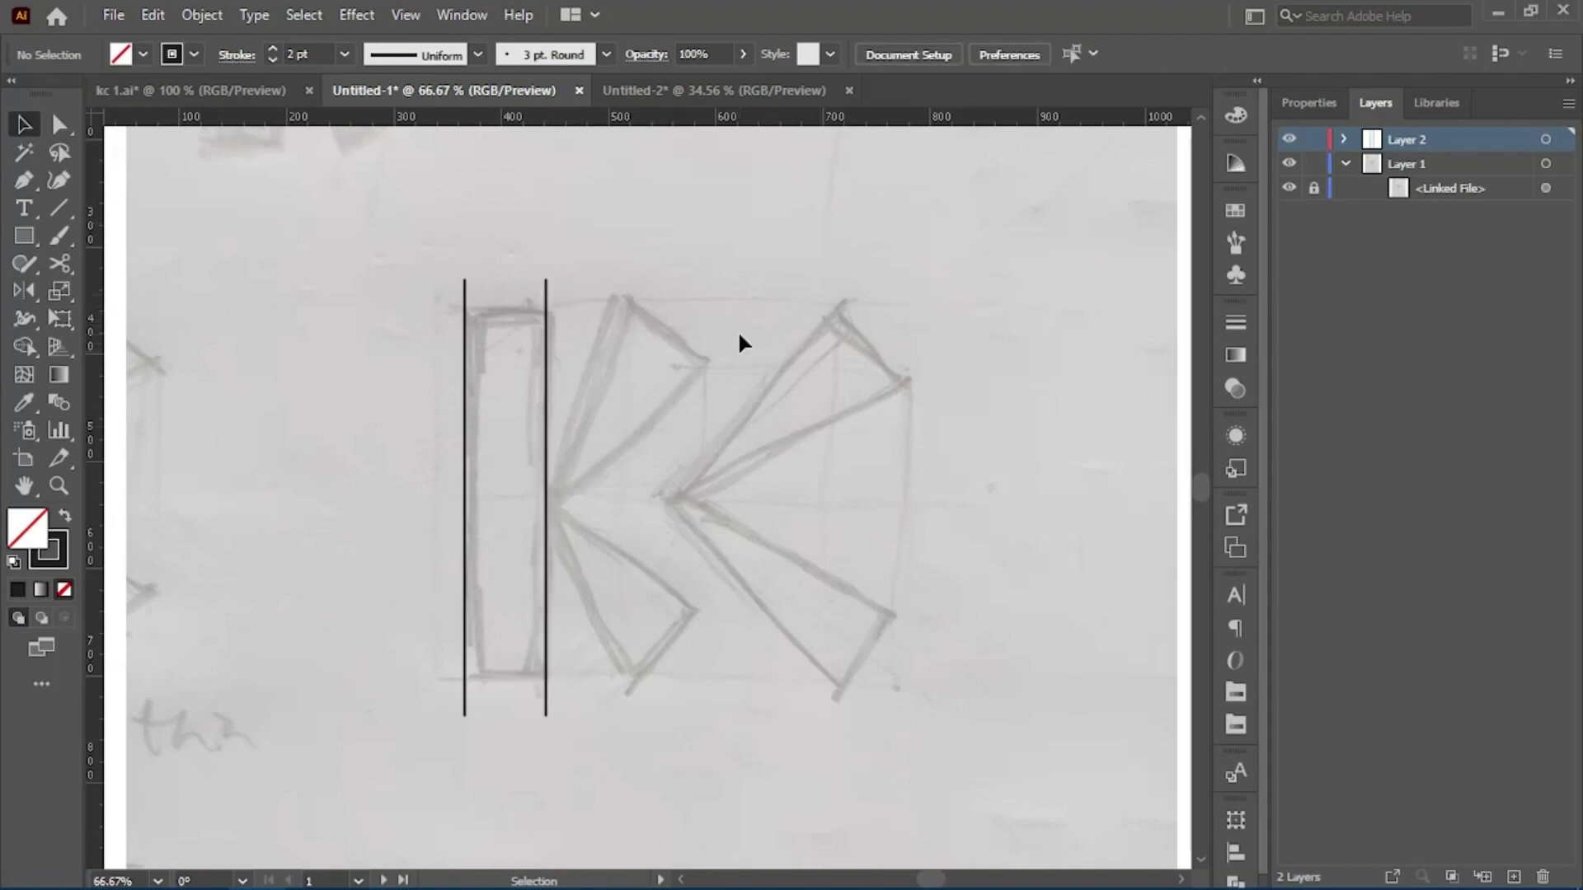
Add horizontal construction lines at the K's top, middle and base.
key(p)
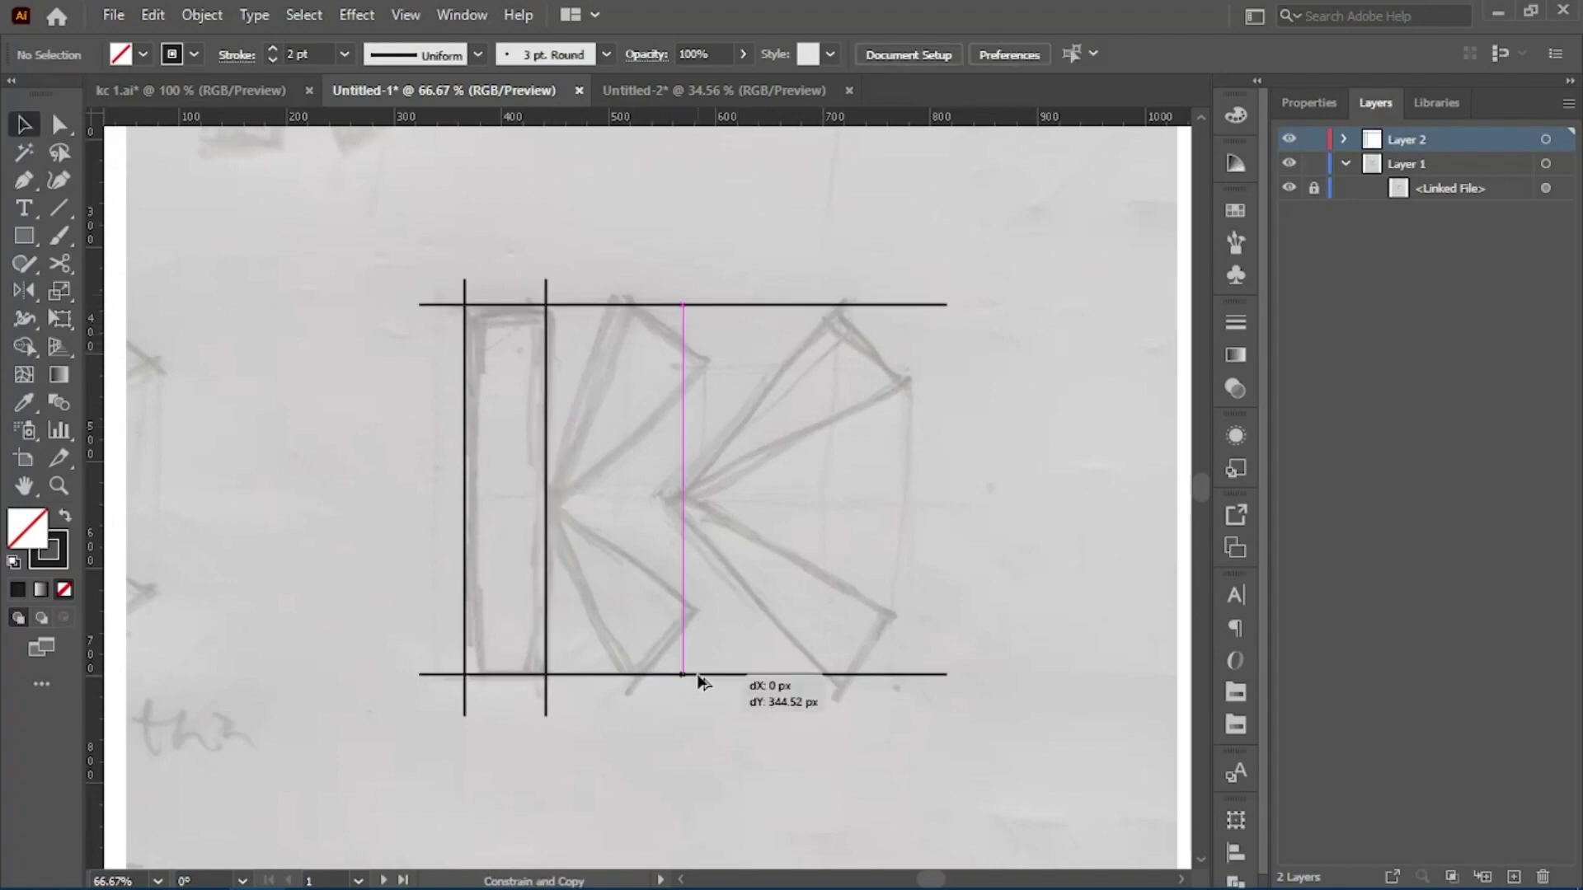
drag(695, 671, 703, 678)
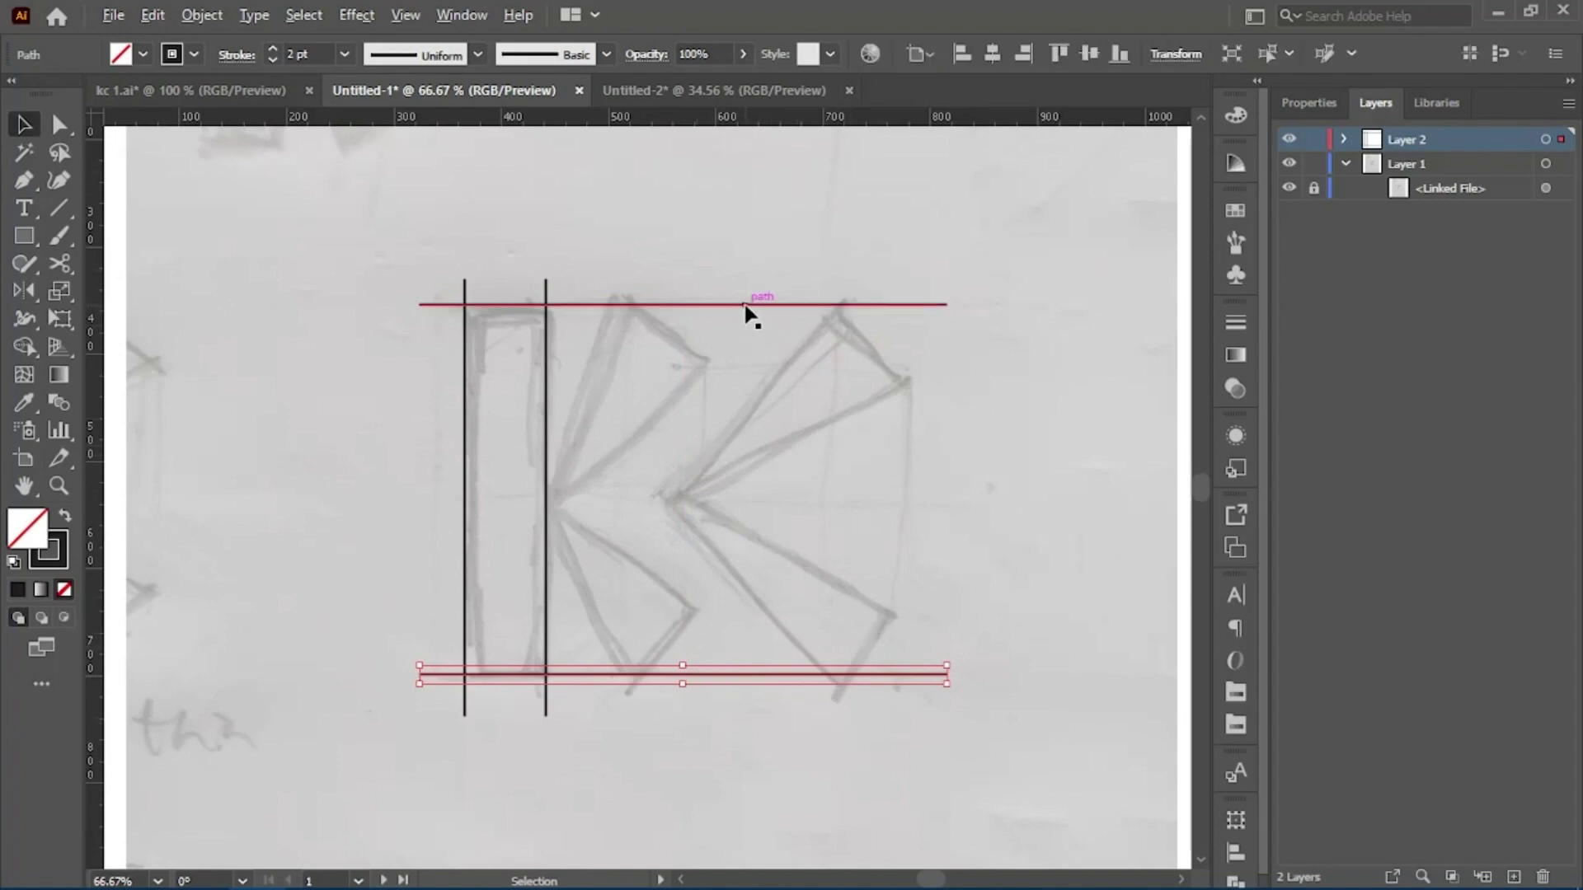
drag(746, 309, 766, 491)
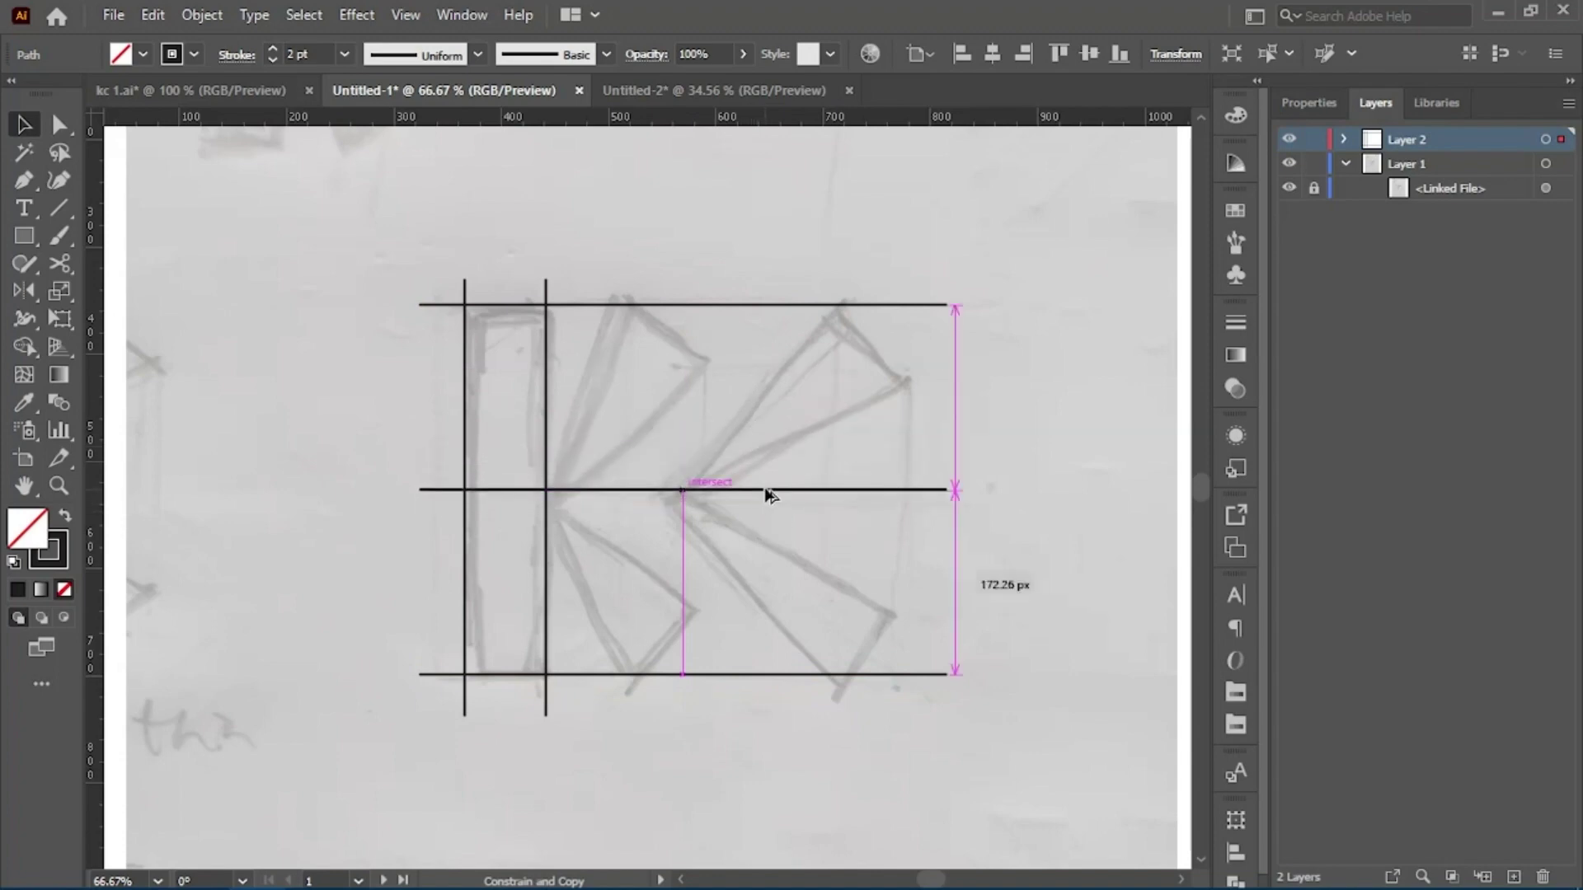
drag(765, 489, 766, 492)
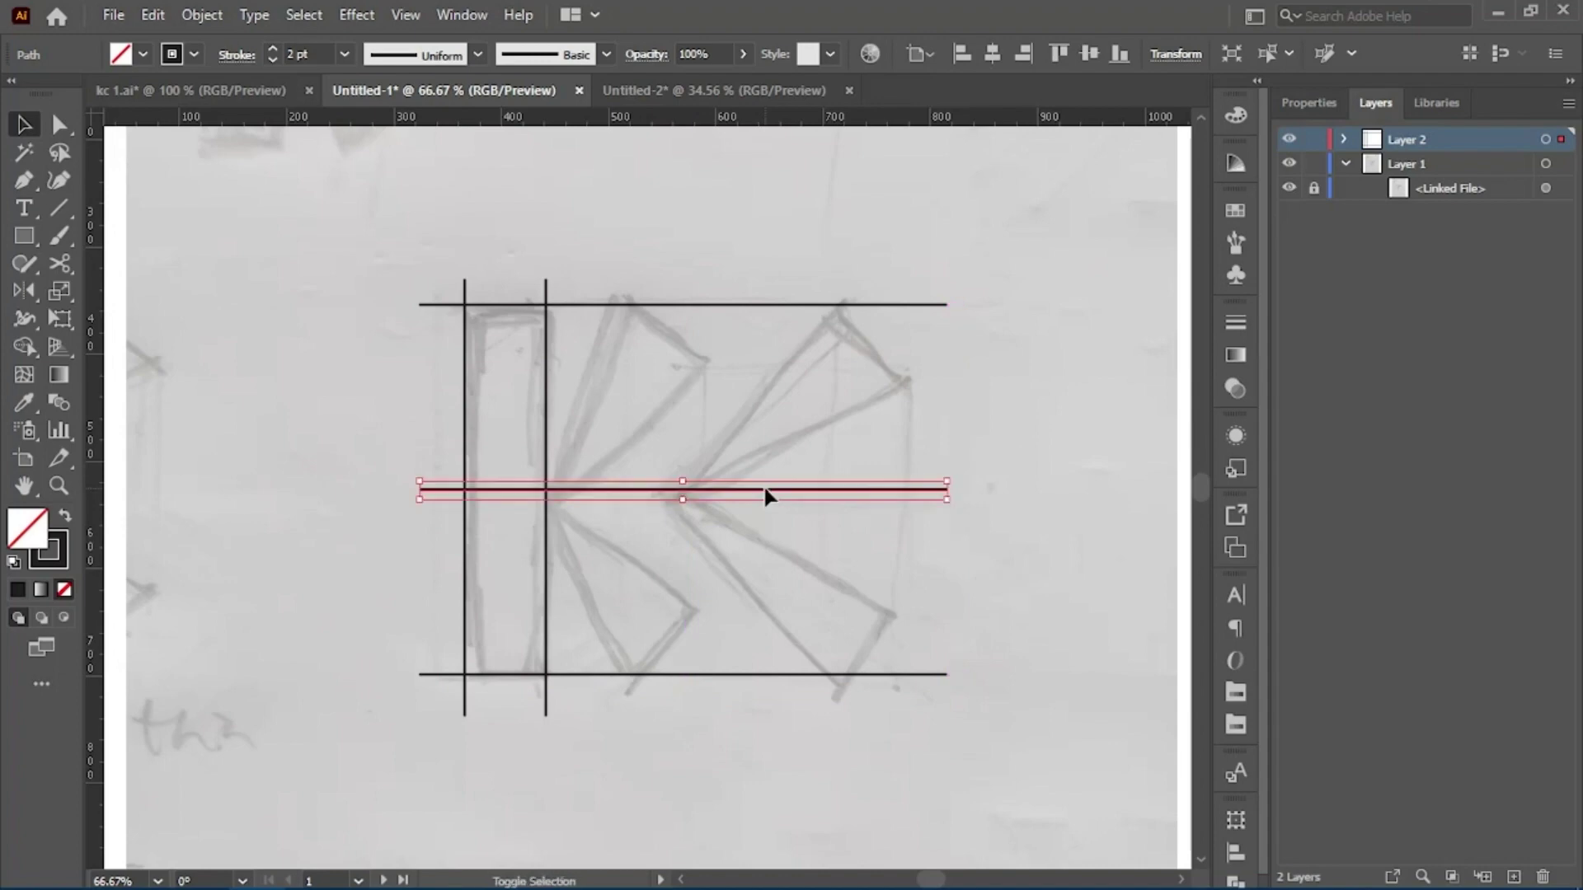
click(851, 571)
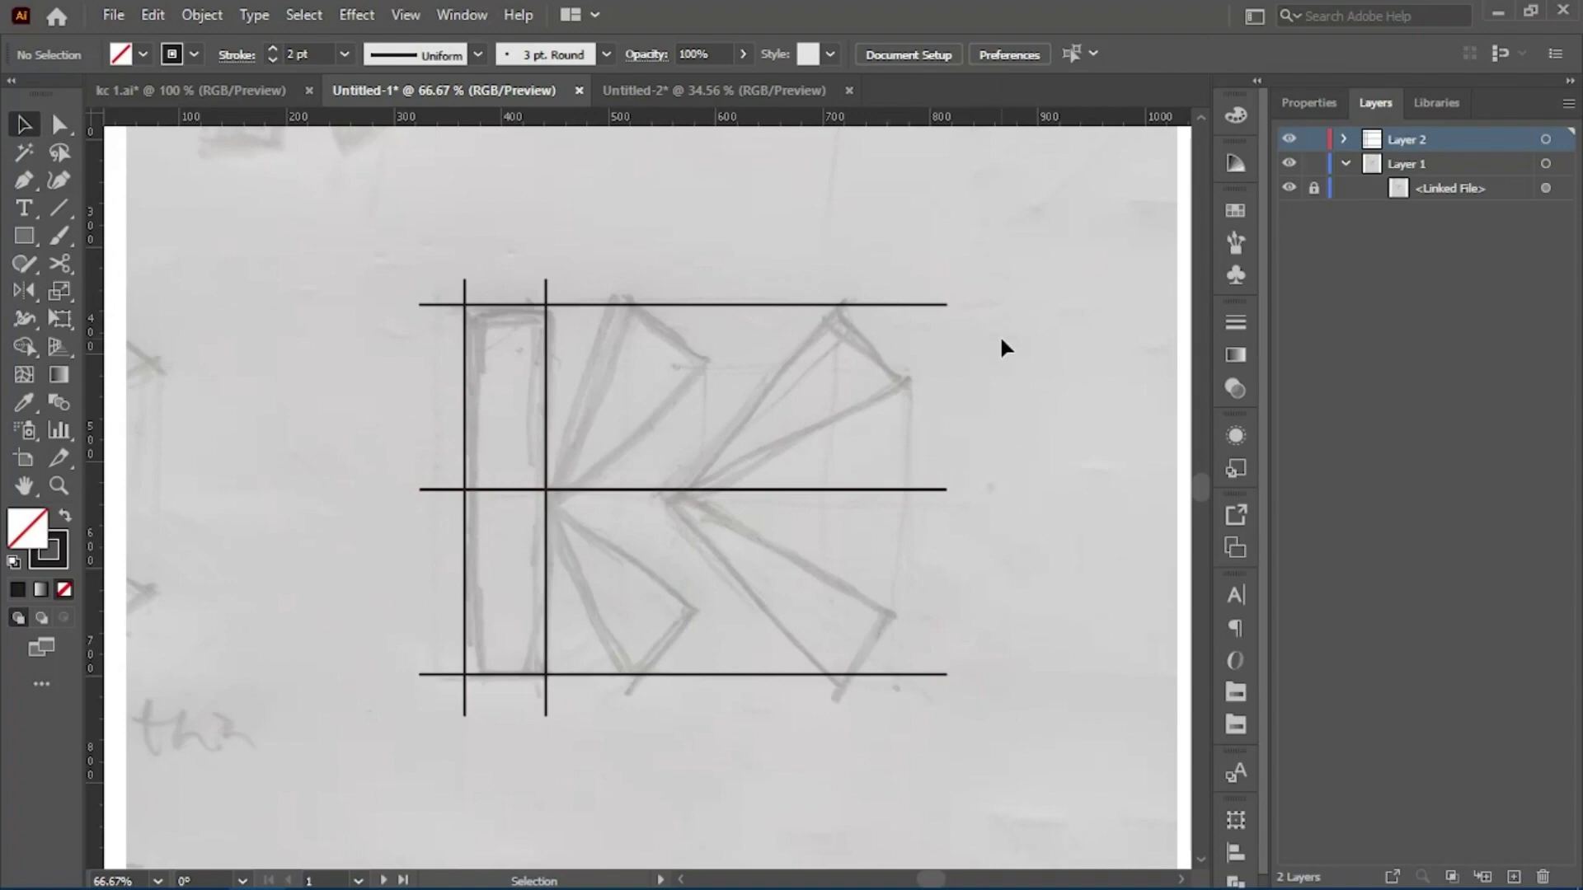
key(p)
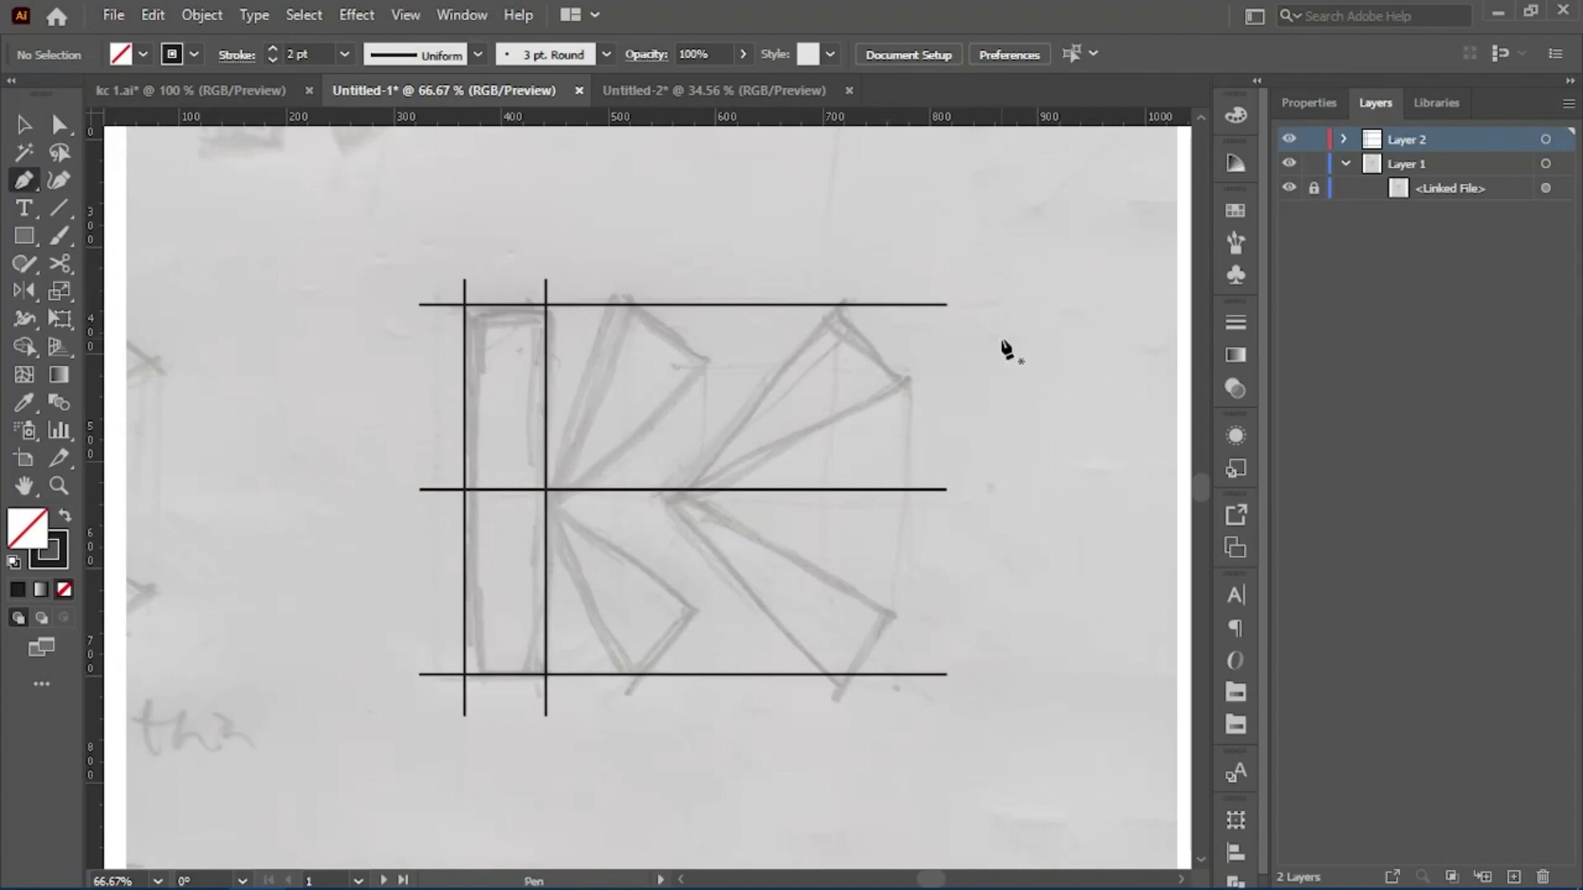
Draw two diagonals from the bar-midline intersection for the first upper wedge.
click(545, 491)
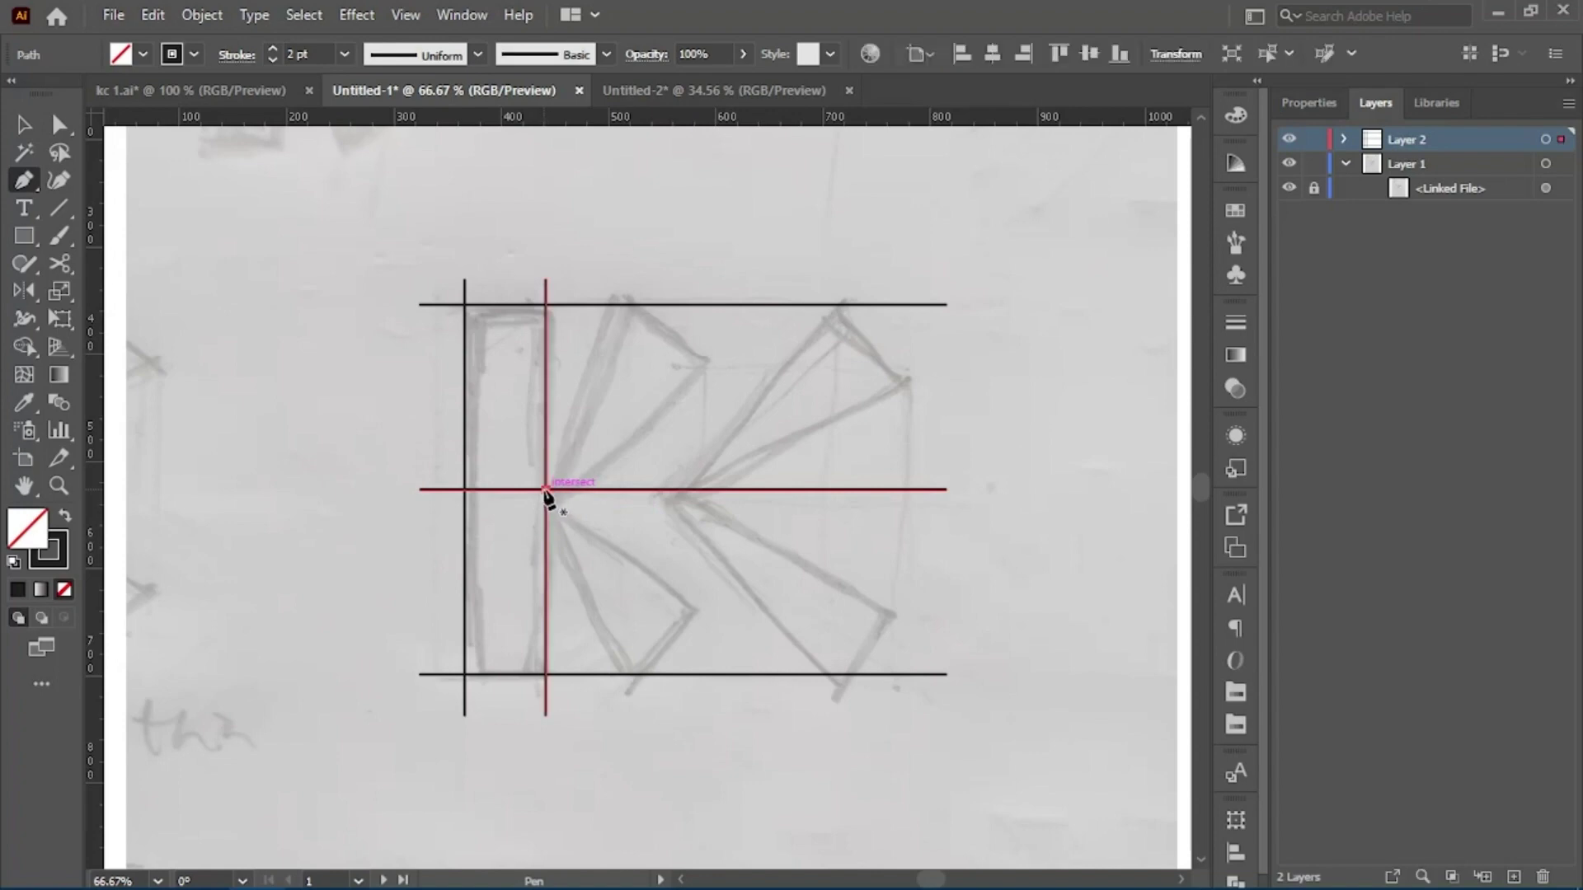
click(644, 244)
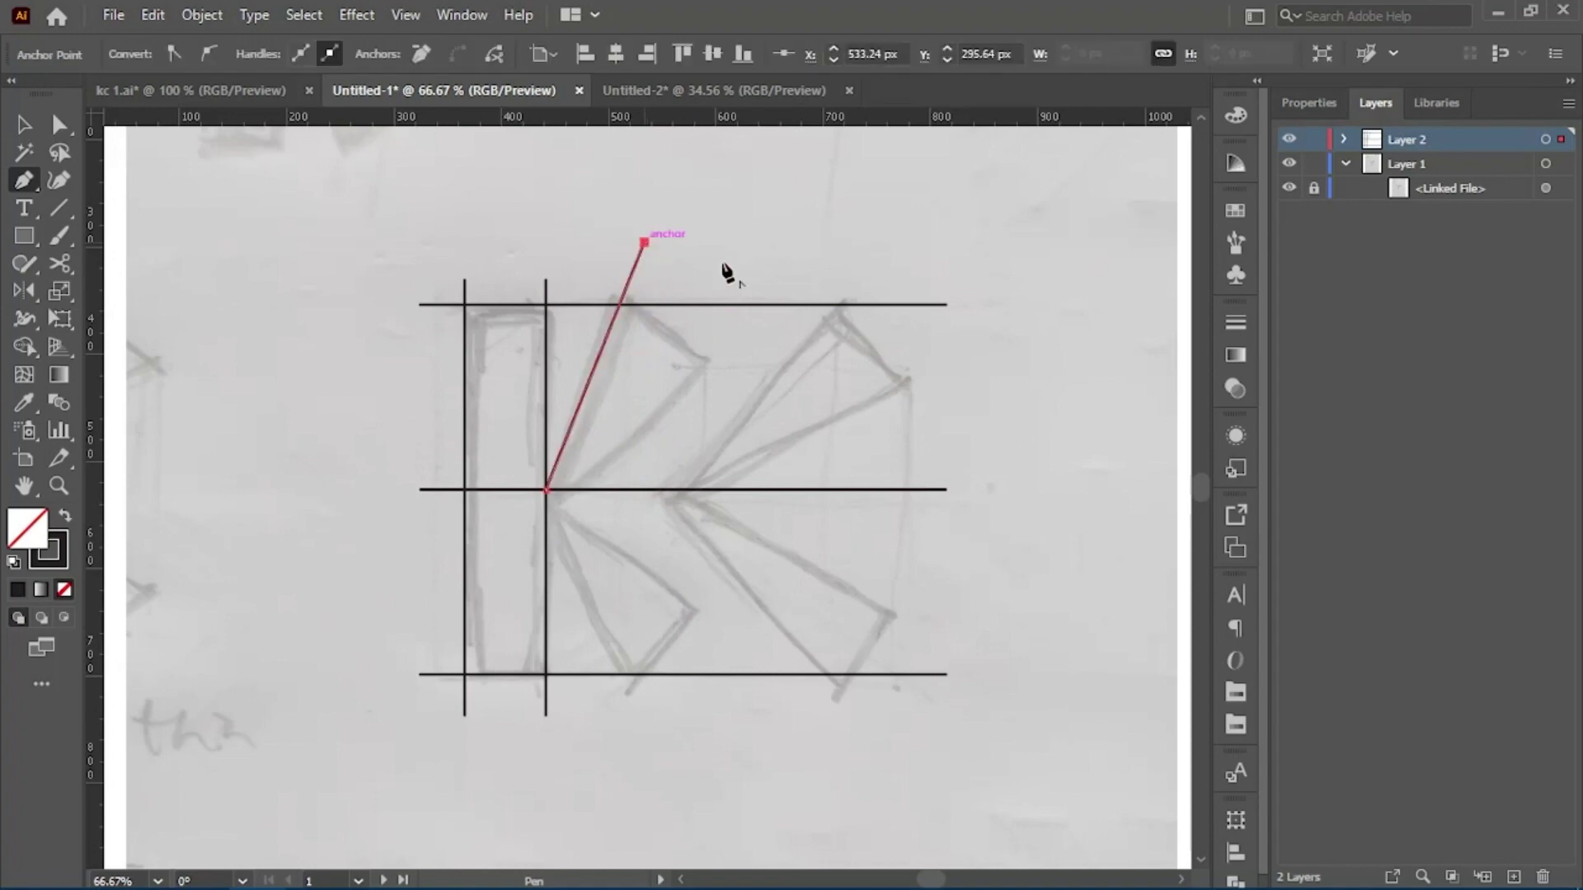
key(Escape)
click(546, 491)
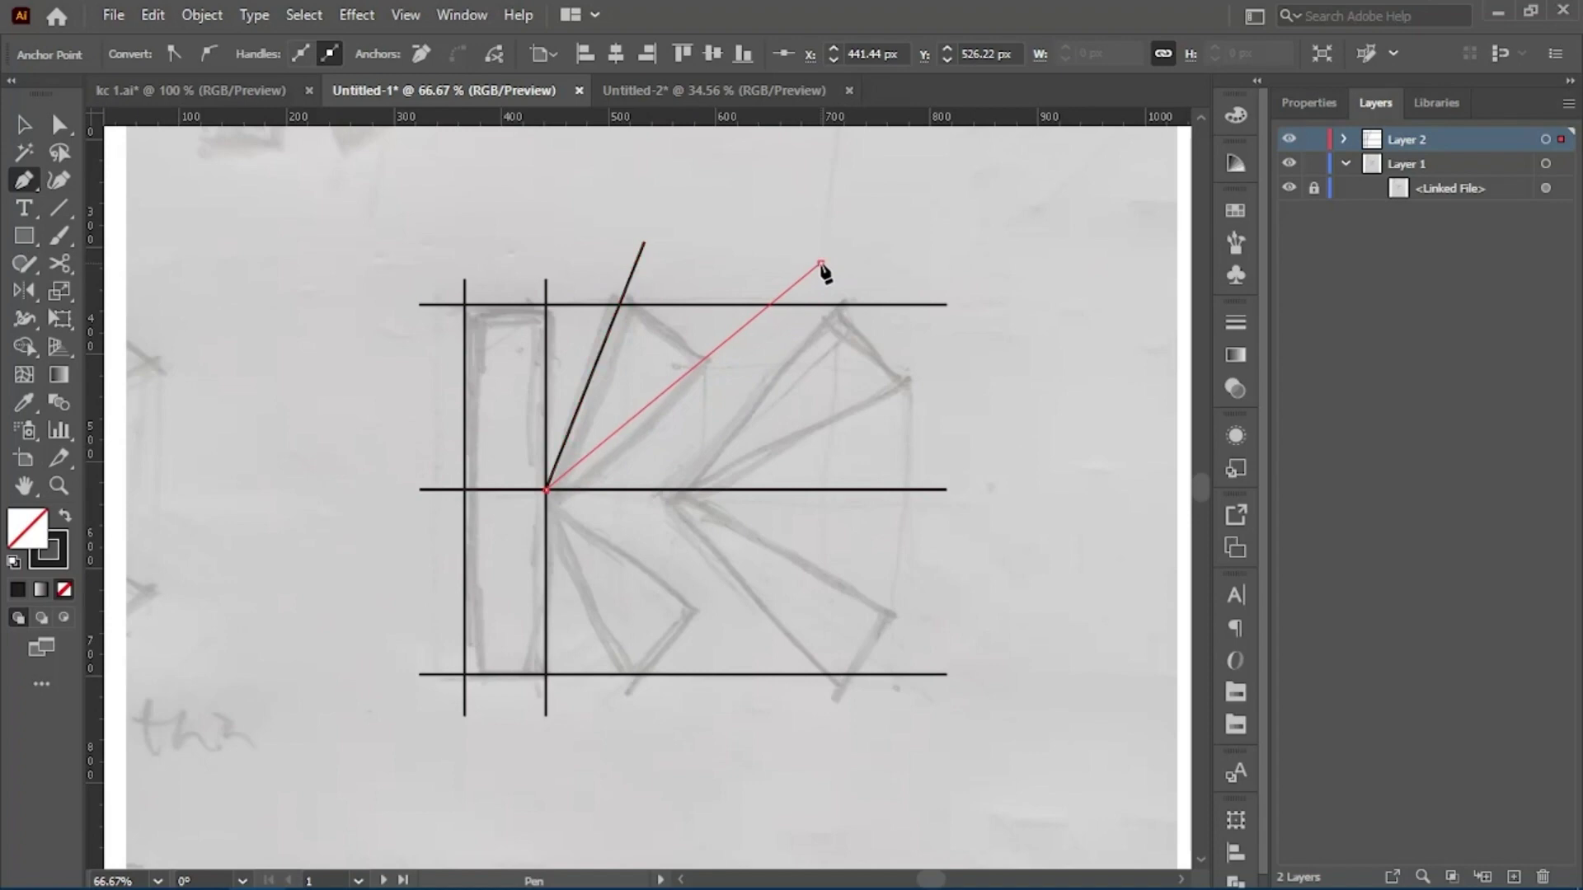
click(820, 263)
key(v)
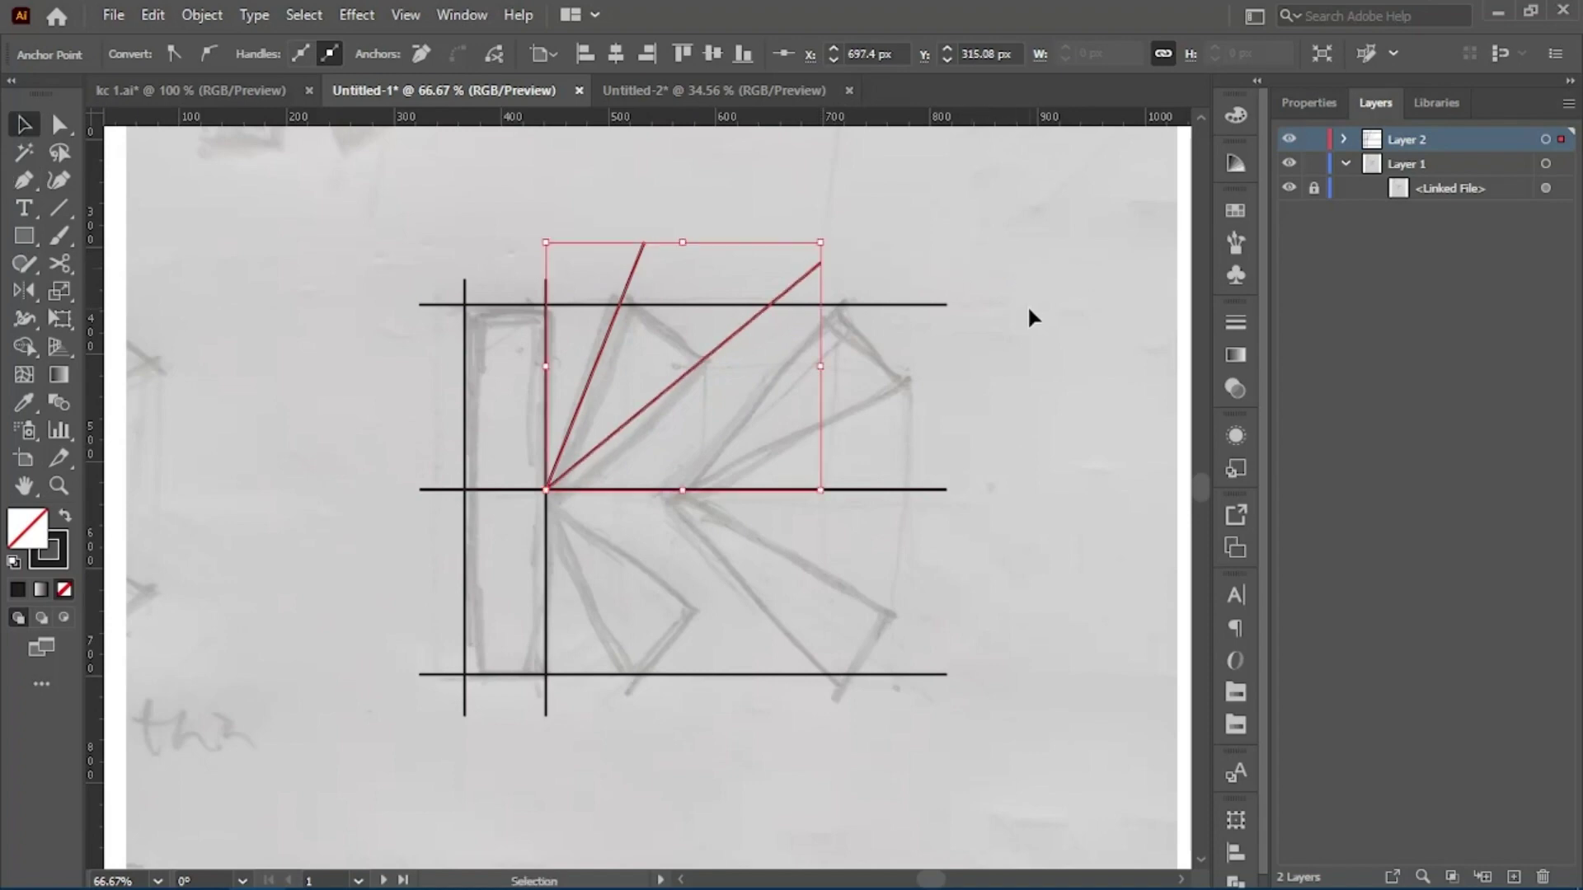
click(1029, 311)
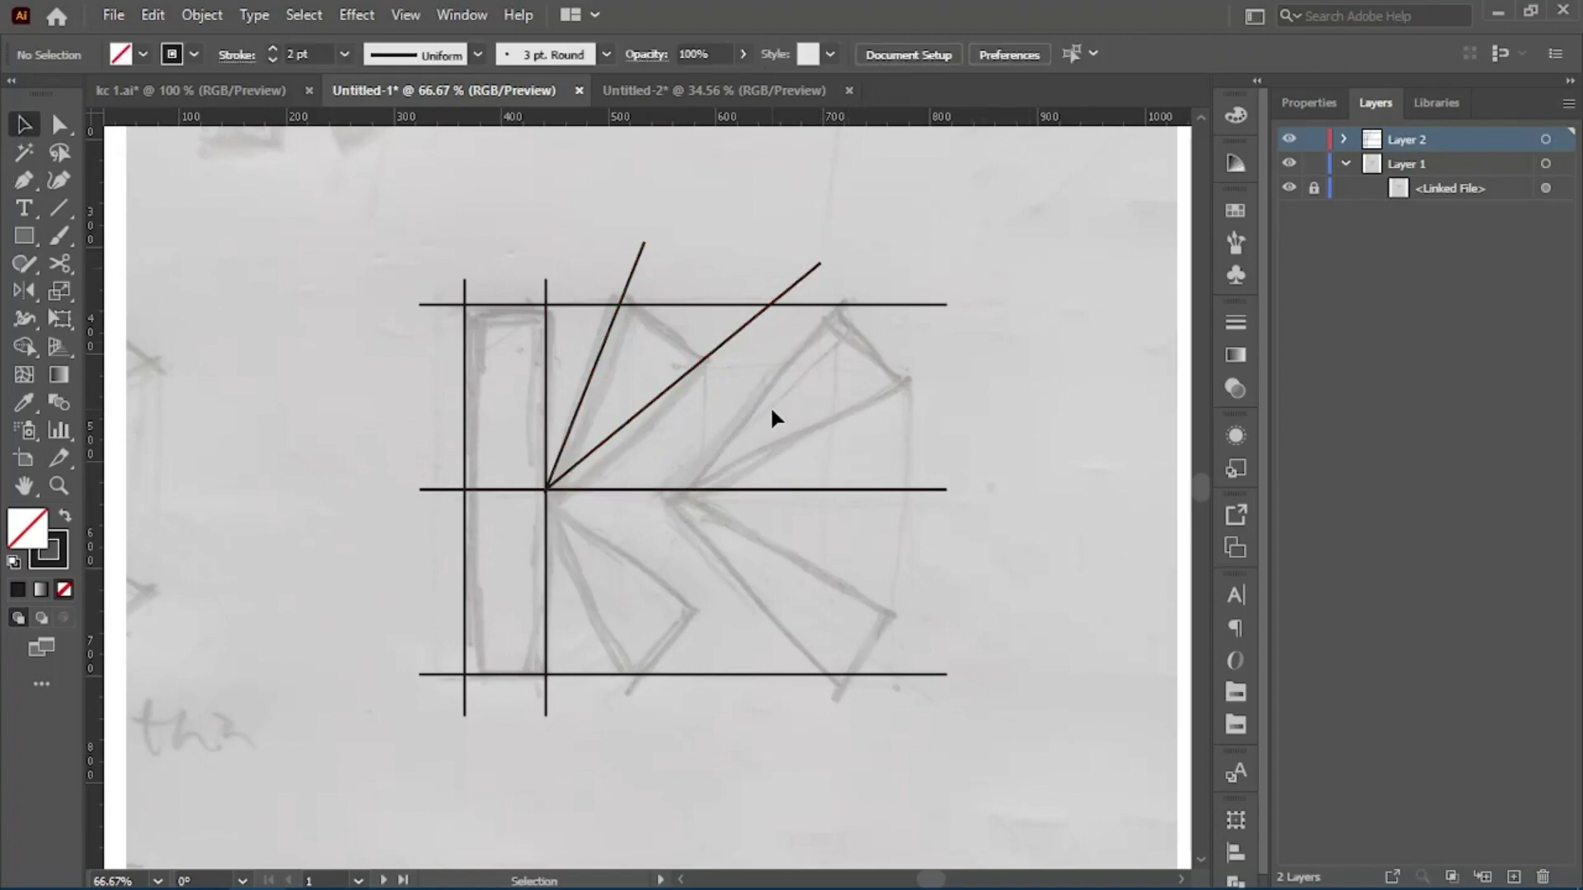
key(p)
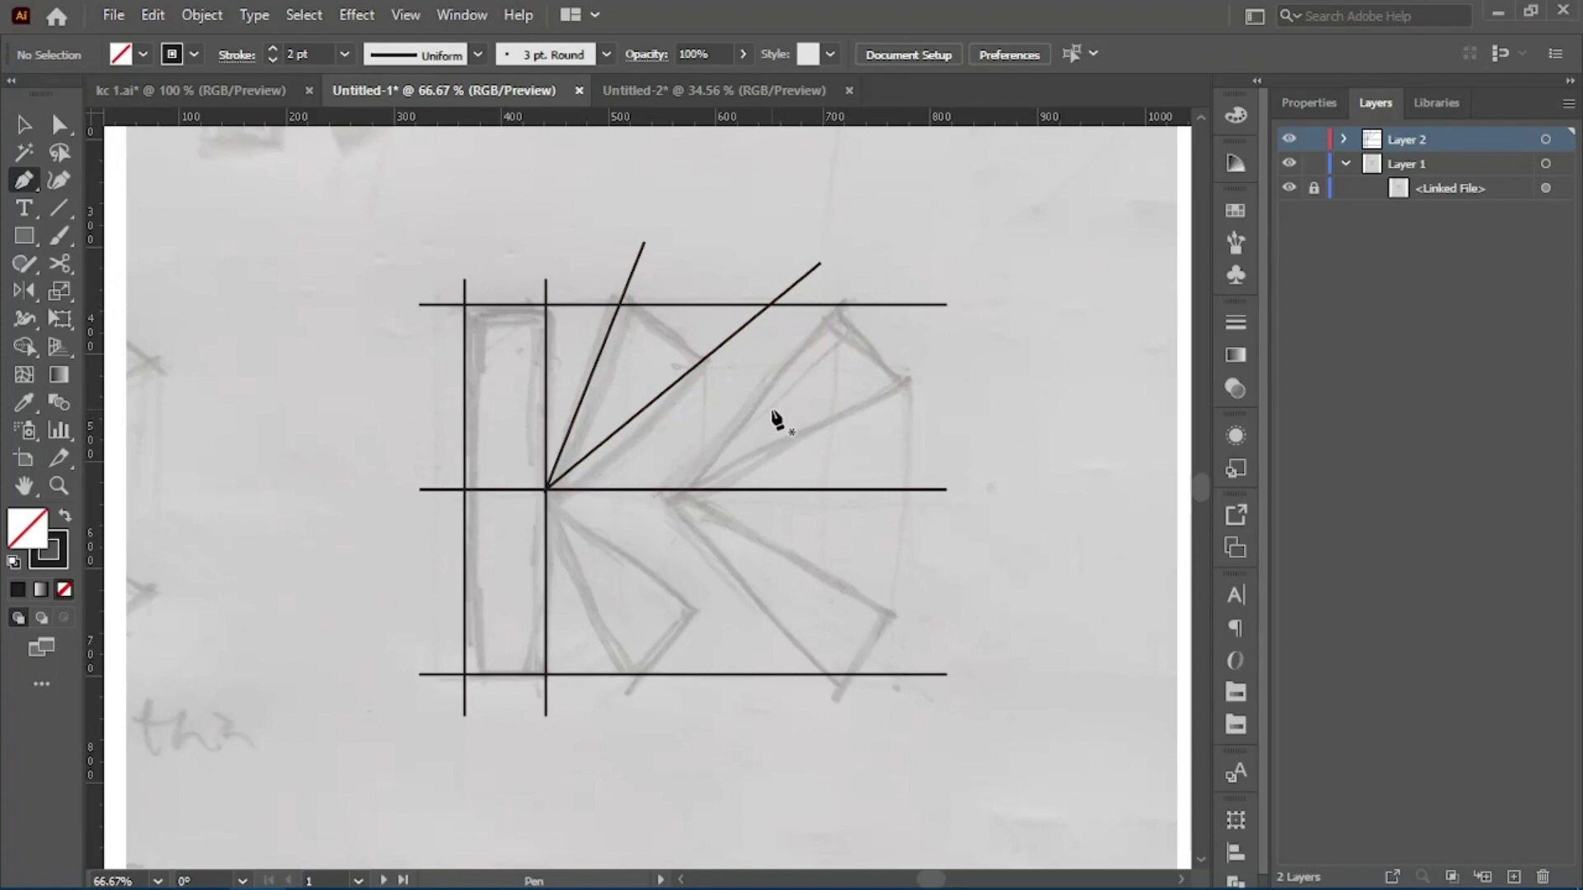
Add a short bevel line across the first wedge's diagonals.
click(619, 305)
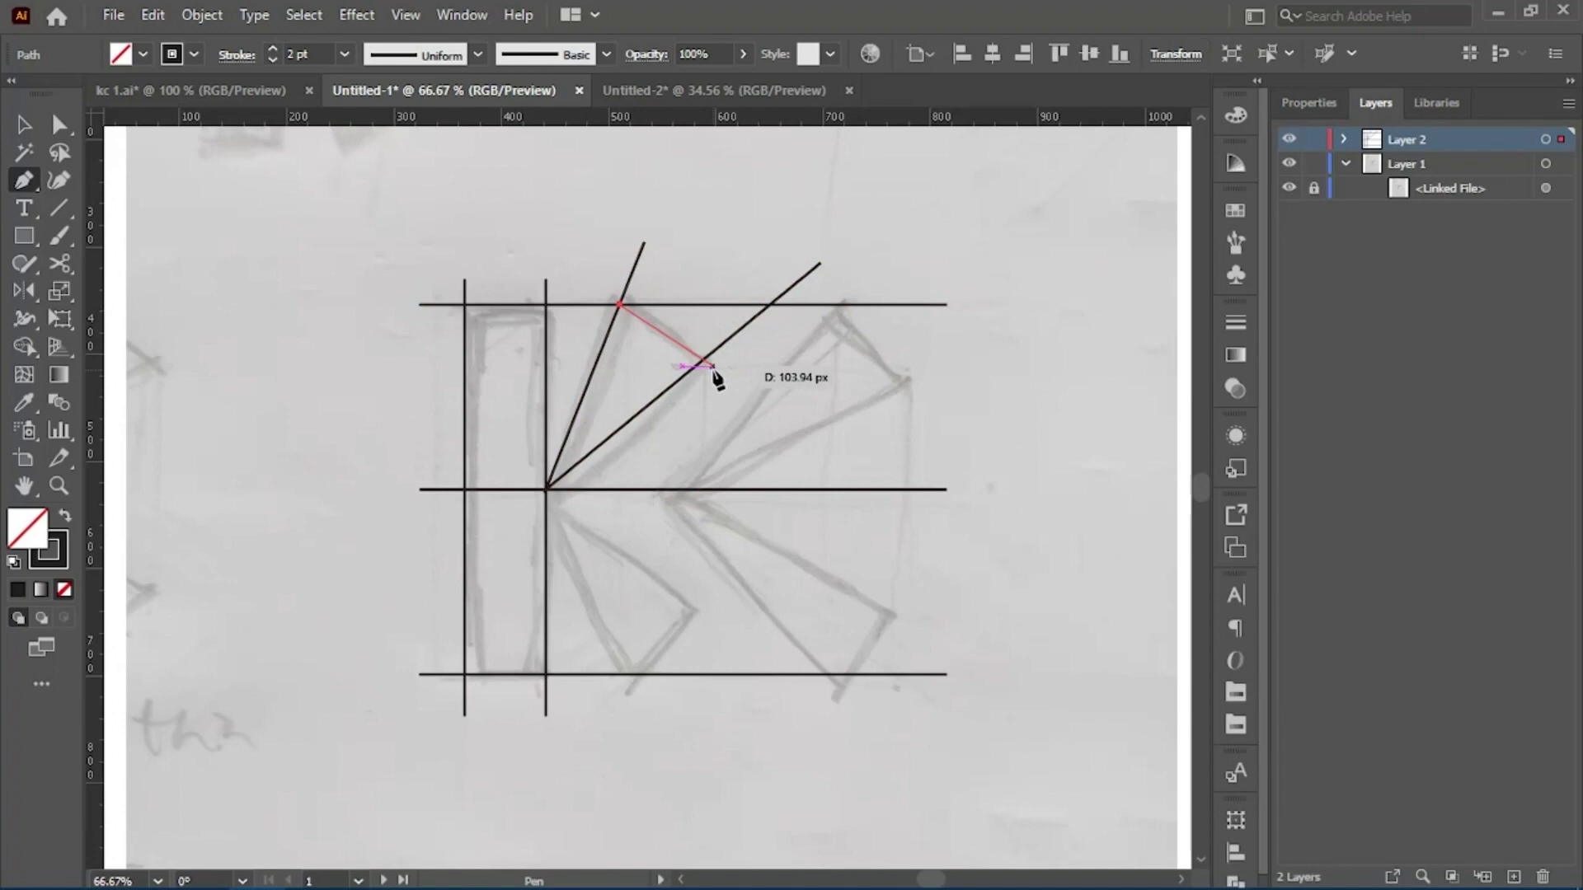
click(711, 365)
key(v)
click(893, 388)
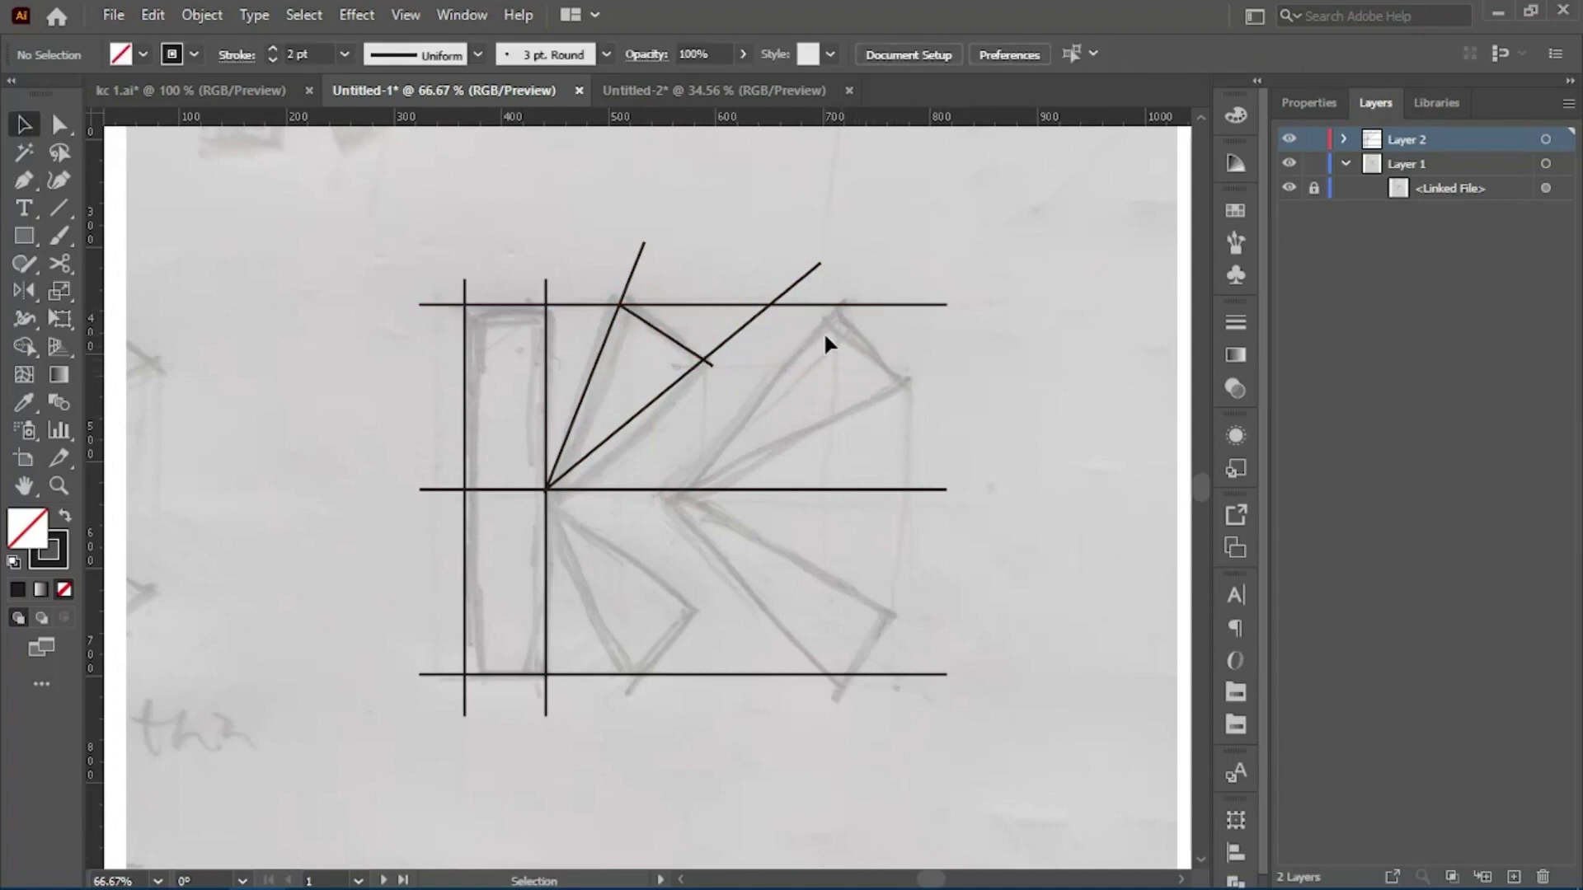
key(p)
Draw the second upper wedge's two diagonals from the middle line plus its bevel edge.
click(681, 490)
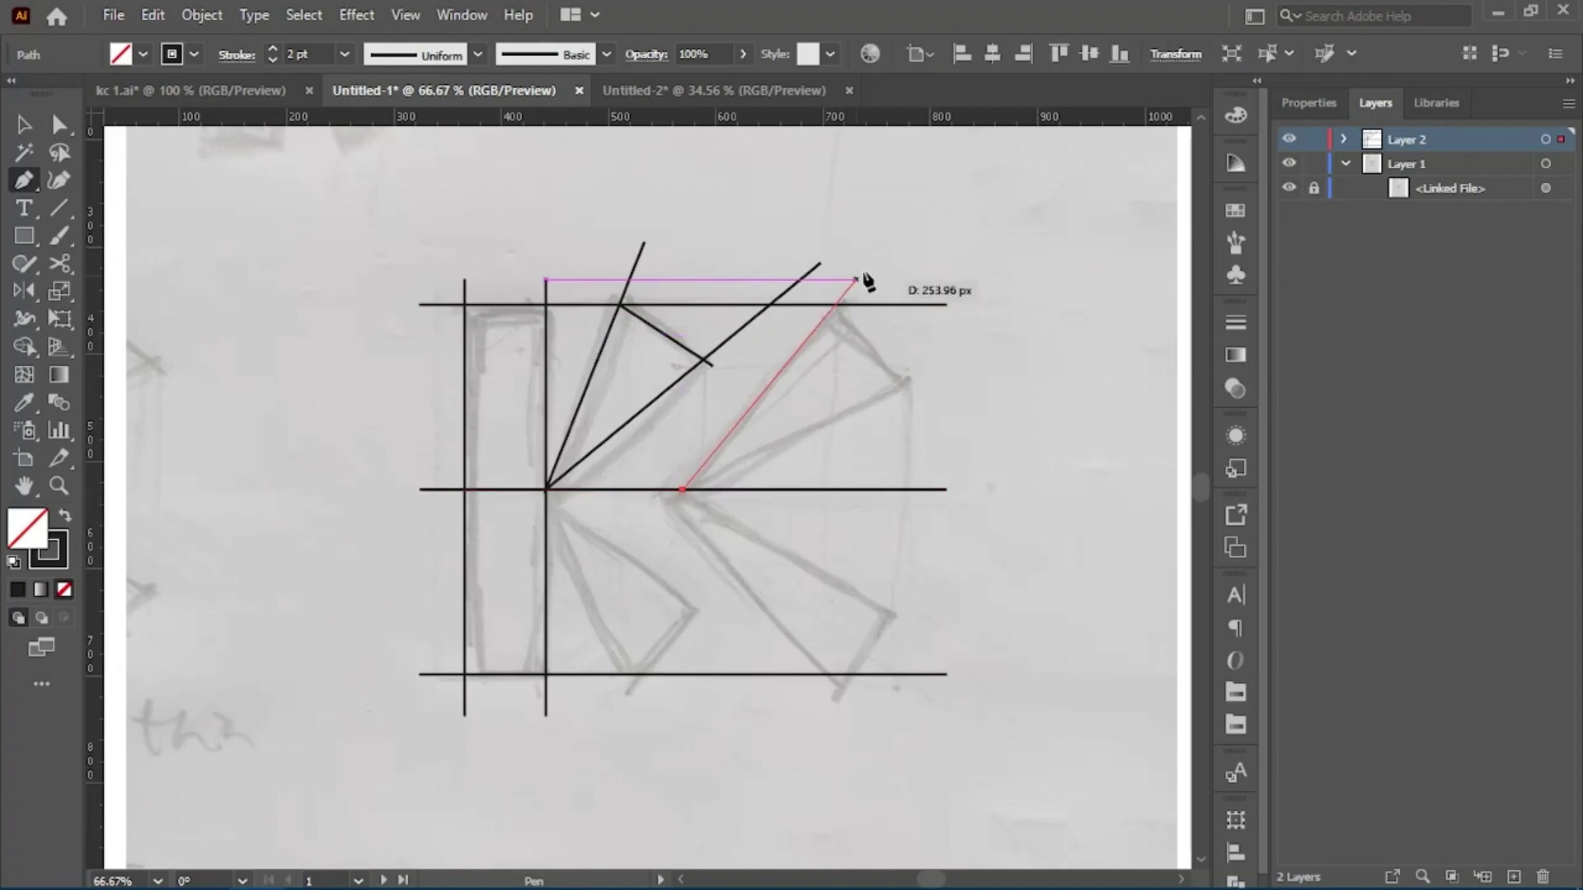
click(888, 259)
click(682, 489)
click(977, 352)
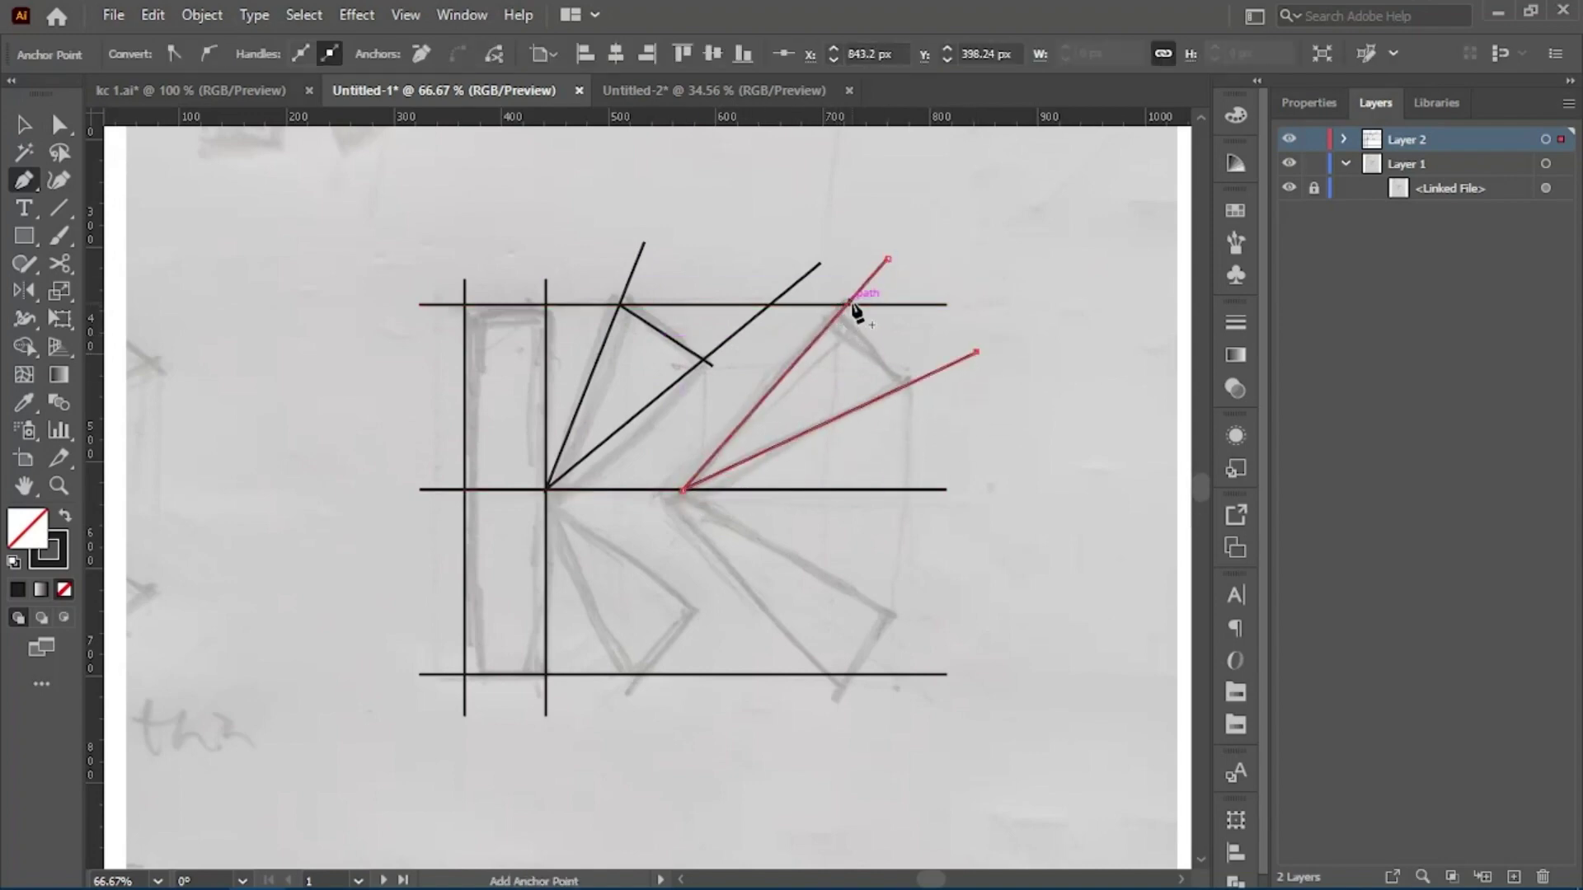
drag(842, 307, 926, 401)
key(v)
click(1013, 404)
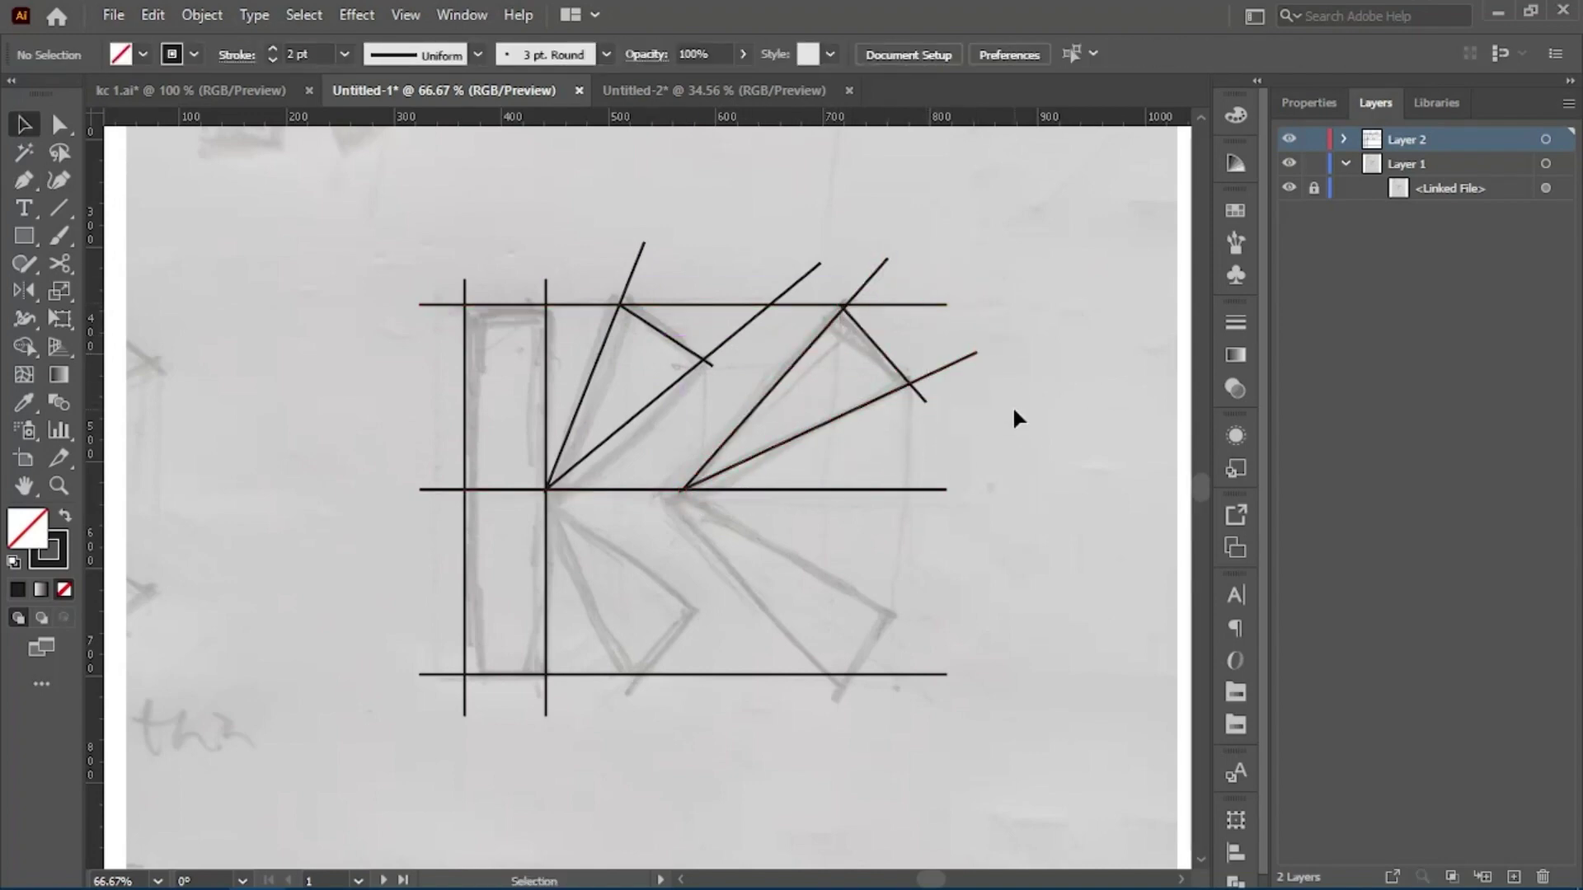
click(582, 405)
click(1125, 443)
Reflect a copy of the upper wedge lines below the middle line with the Reflect tool.
drag(567, 324, 1018, 413)
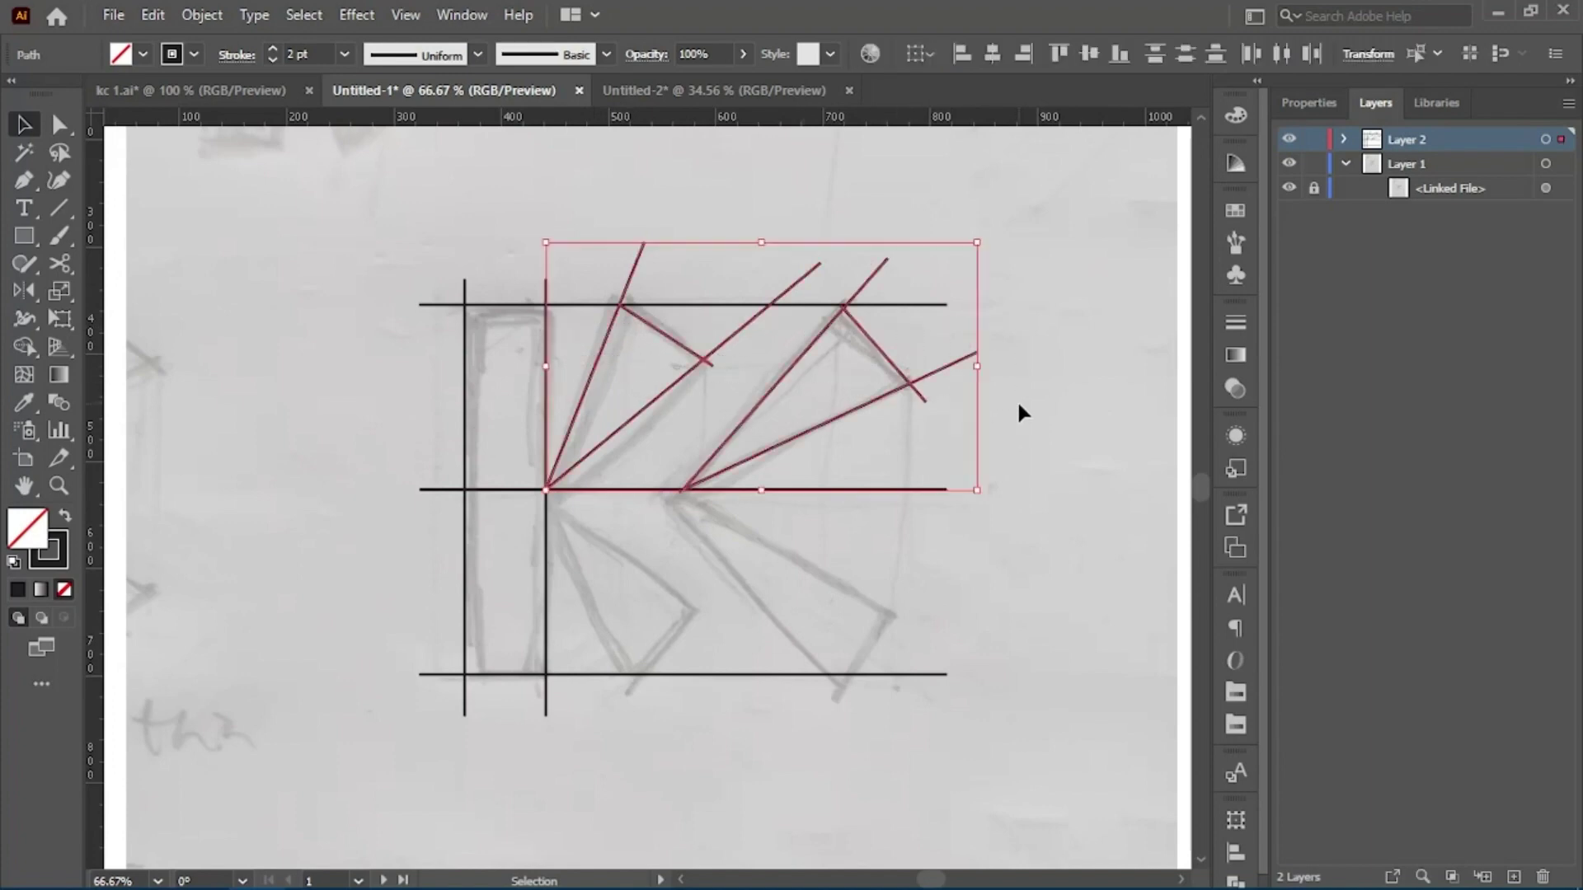
click(24, 290)
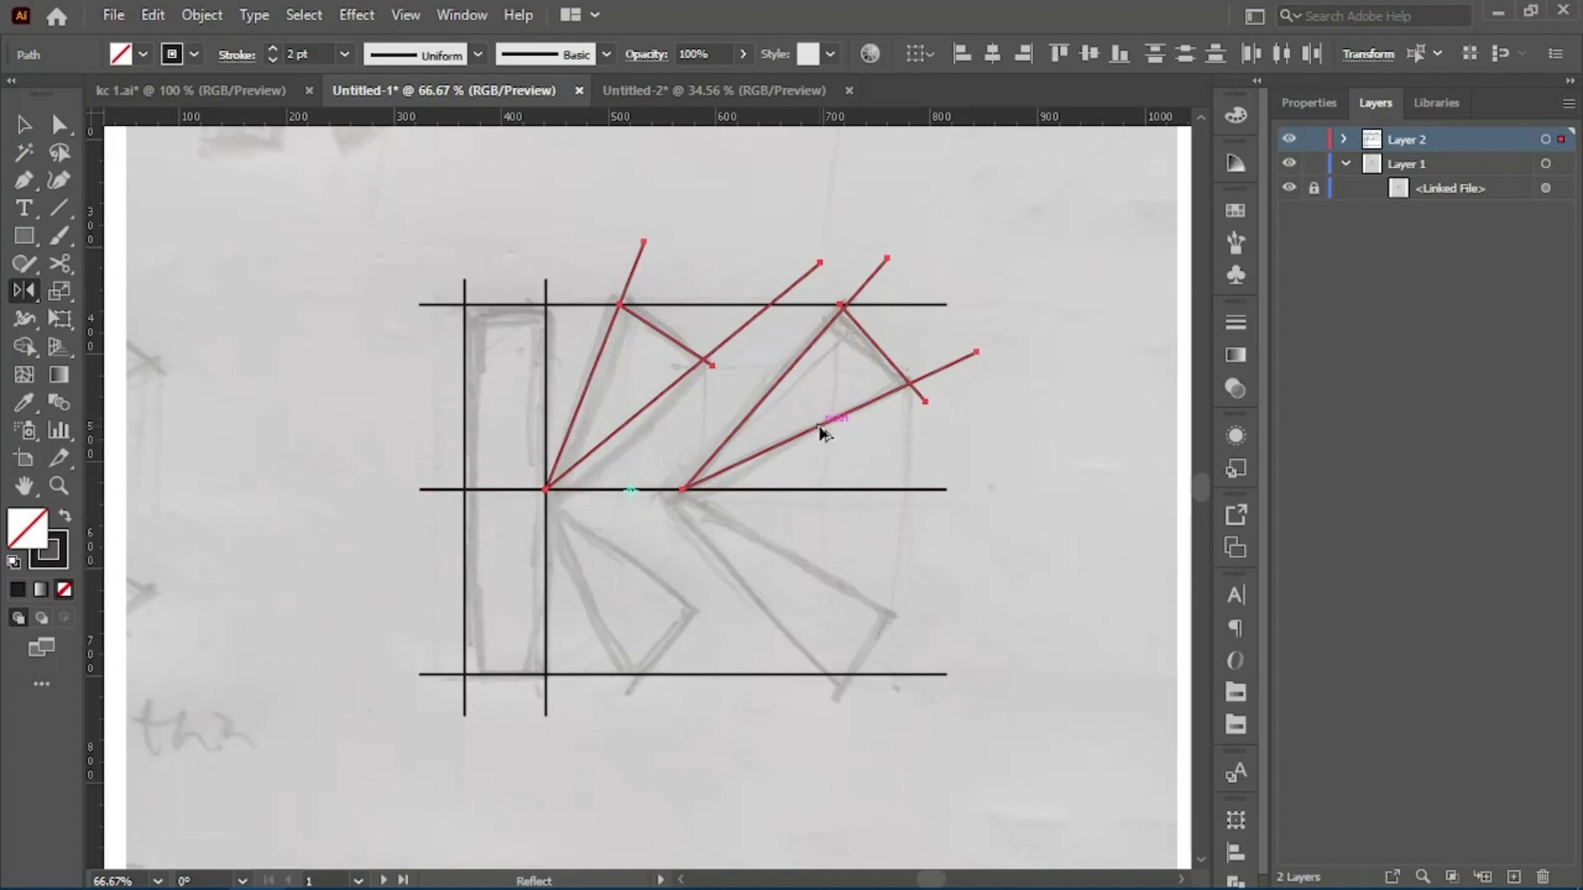
drag(818, 425, 907, 605)
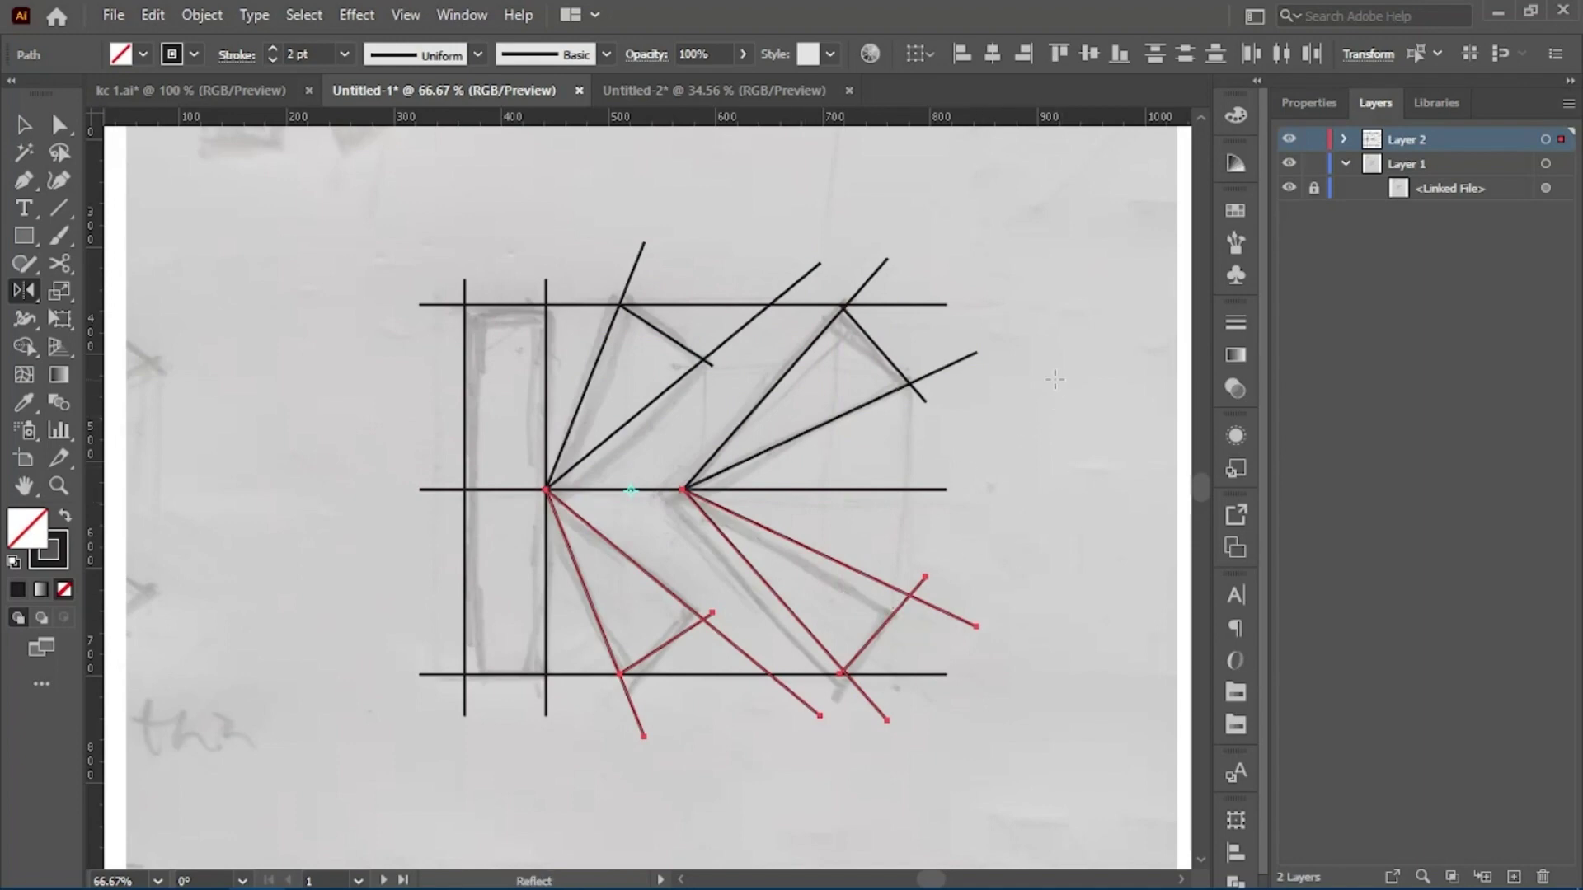
key(v)
click(1031, 371)
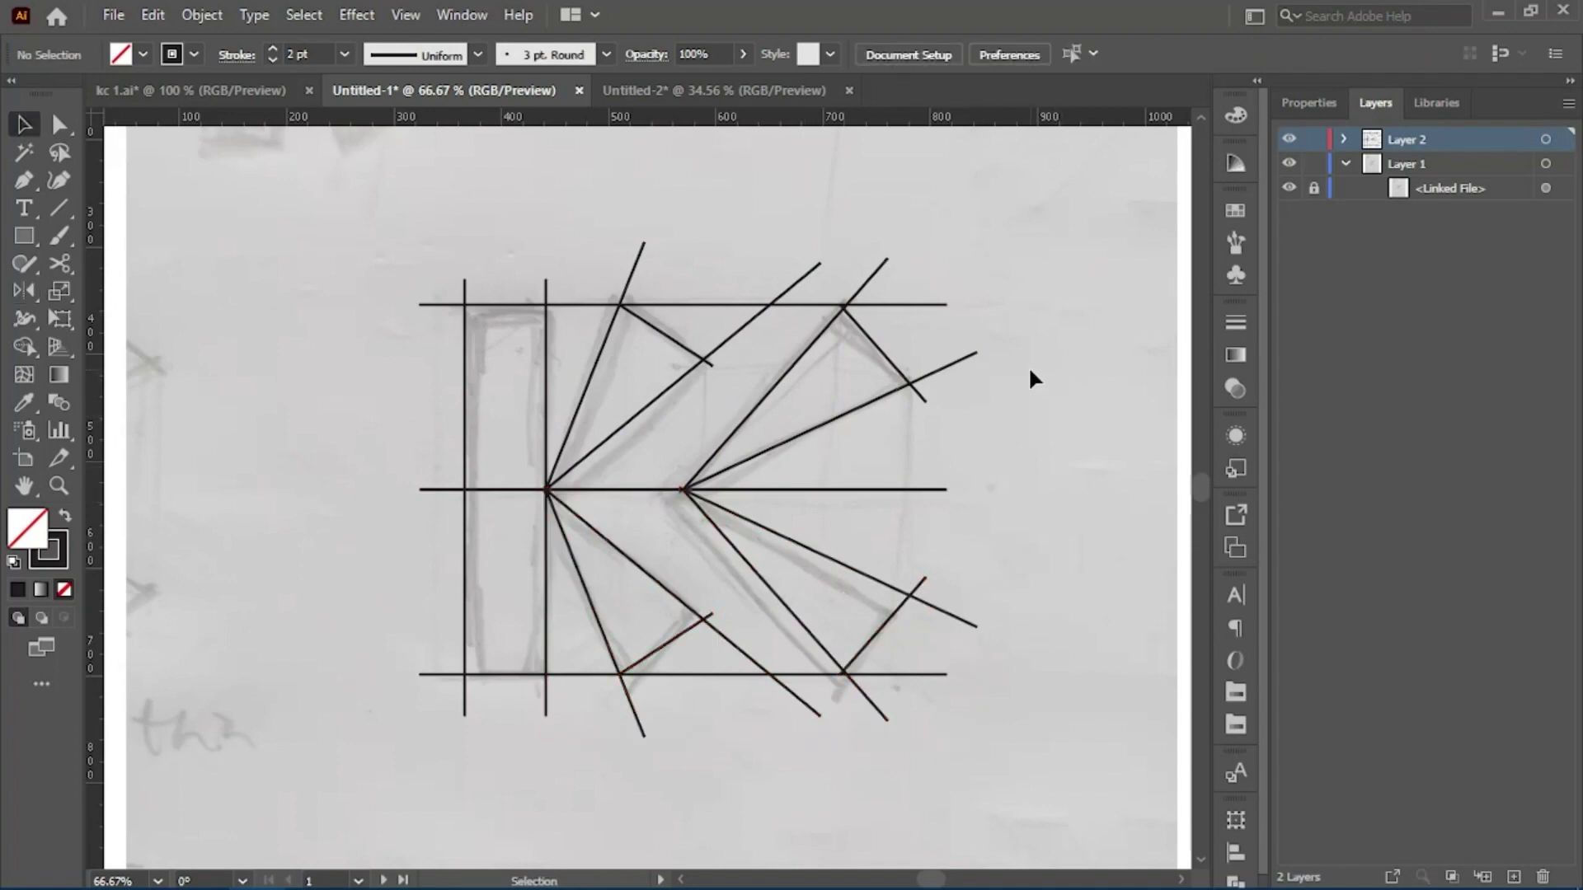
Zoom out and Alt-drag a backup copy of all construction lines left of the artboard.
key(ctrl+minus)
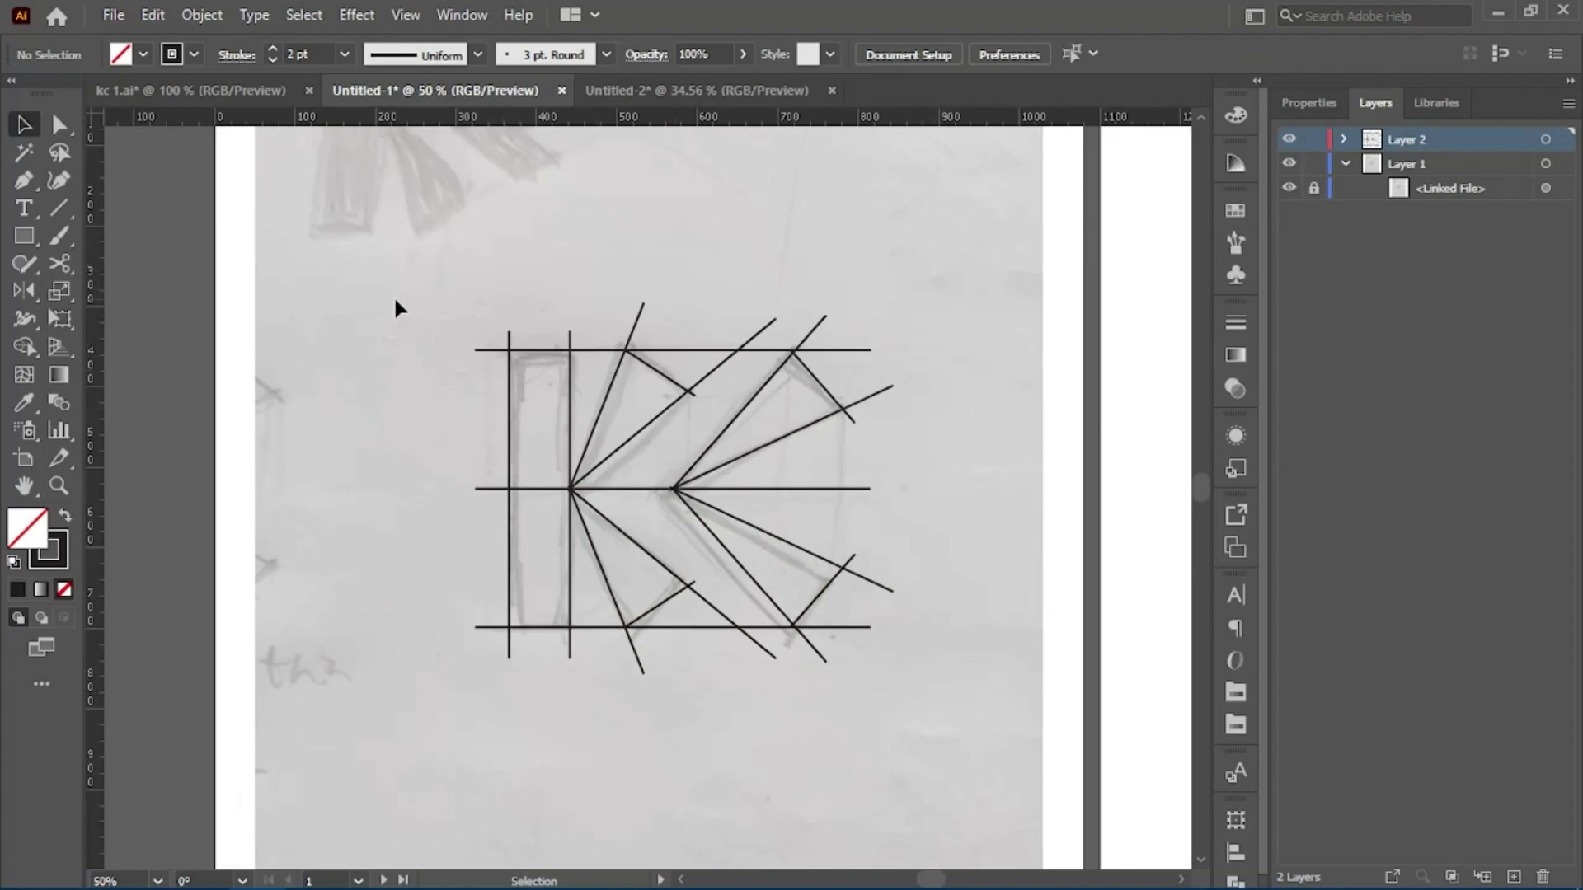
drag(833, 449, 943, 731)
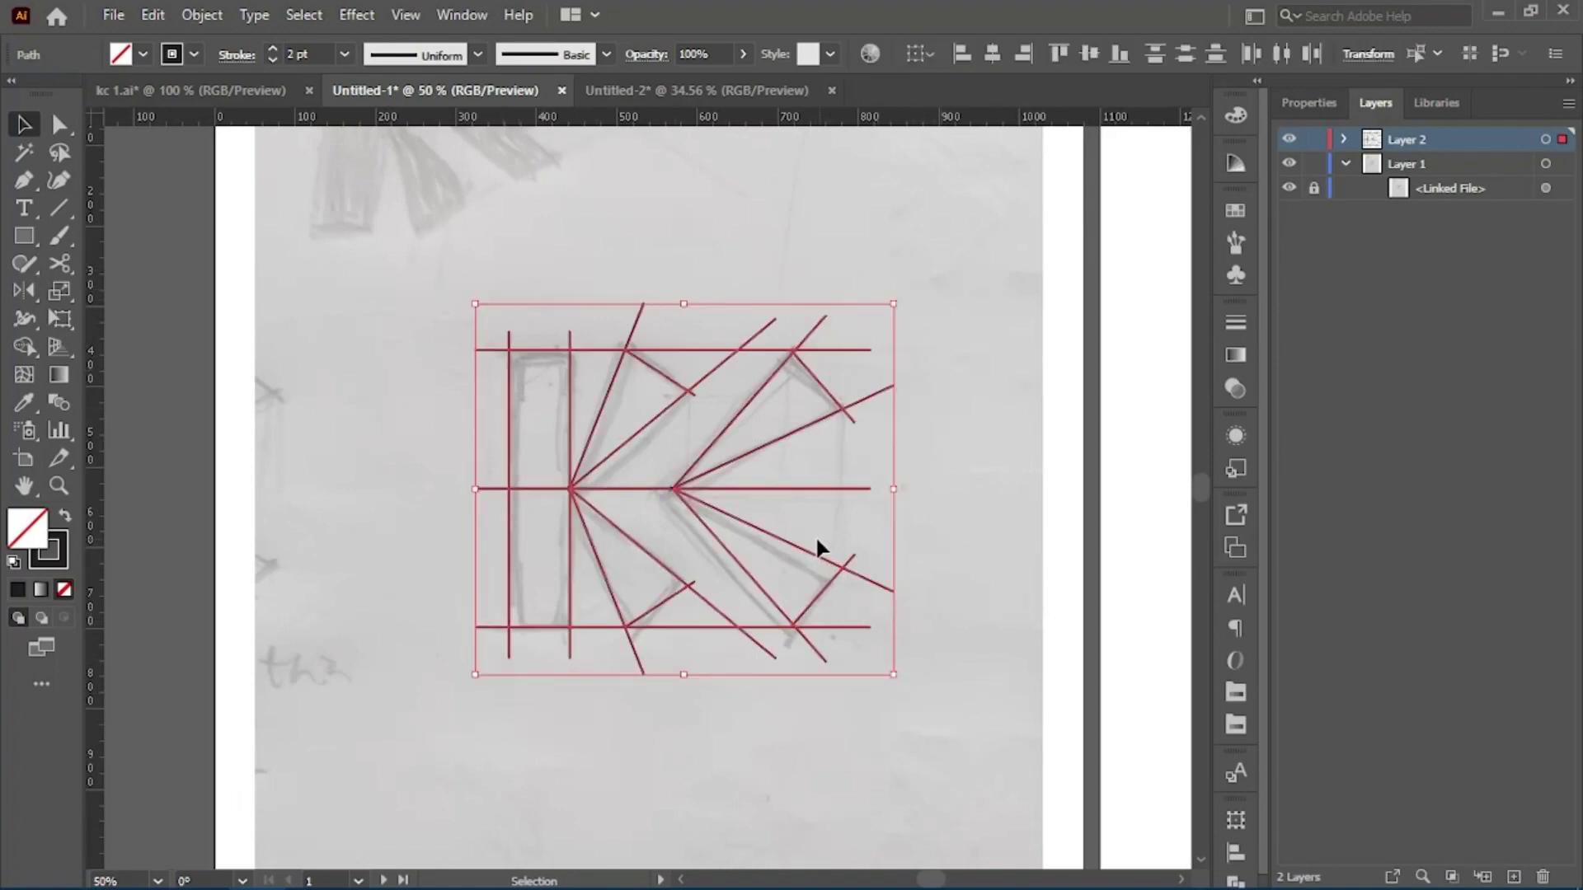
drag(808, 551, 160, 593)
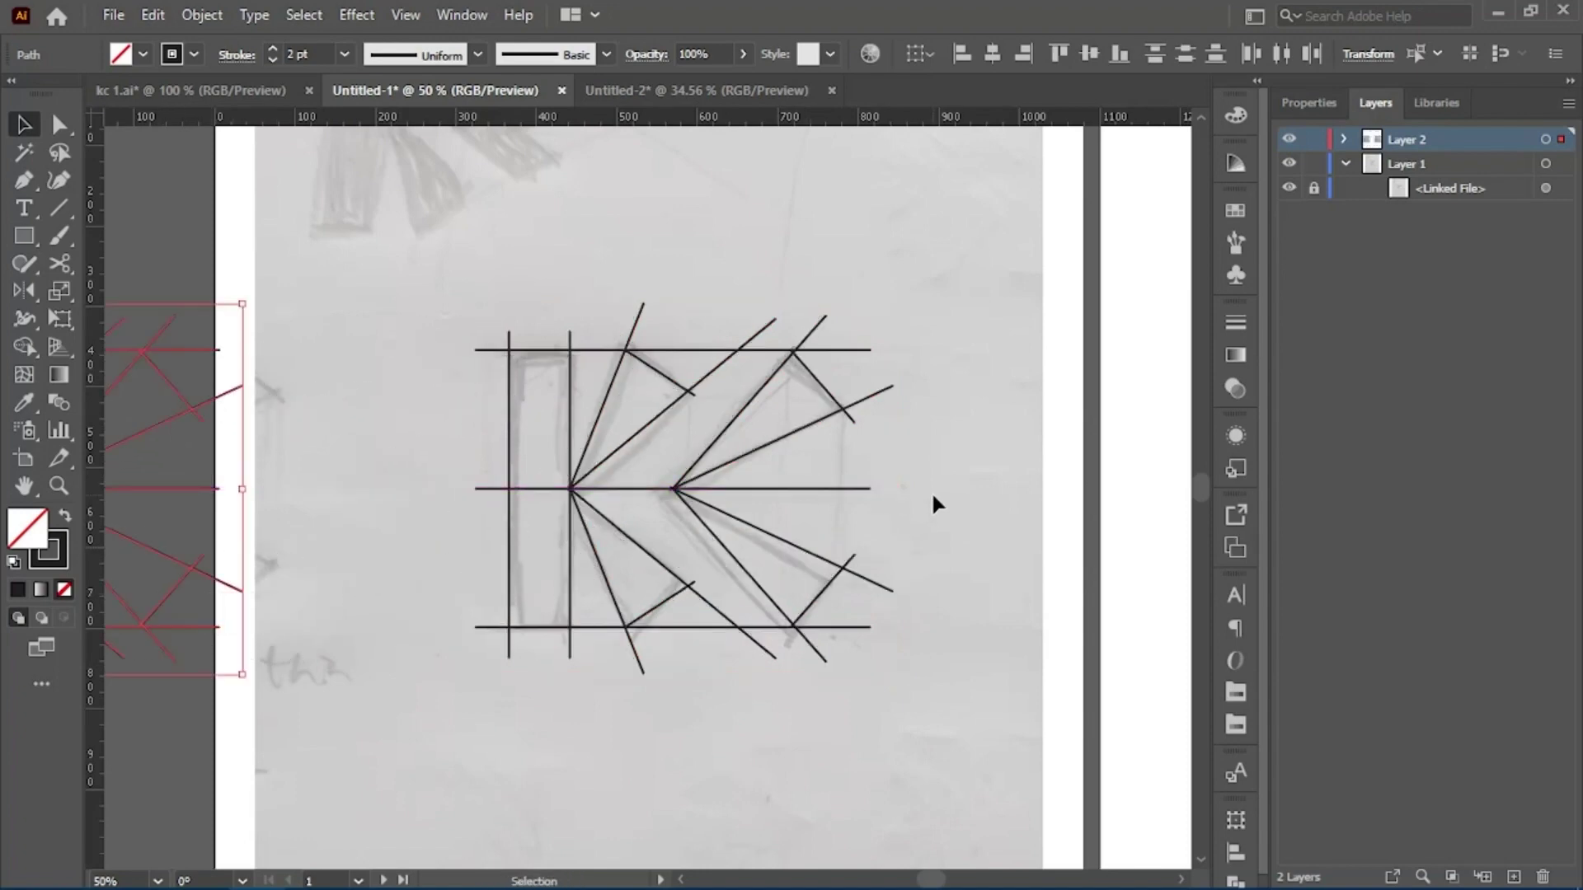
click(933, 497)
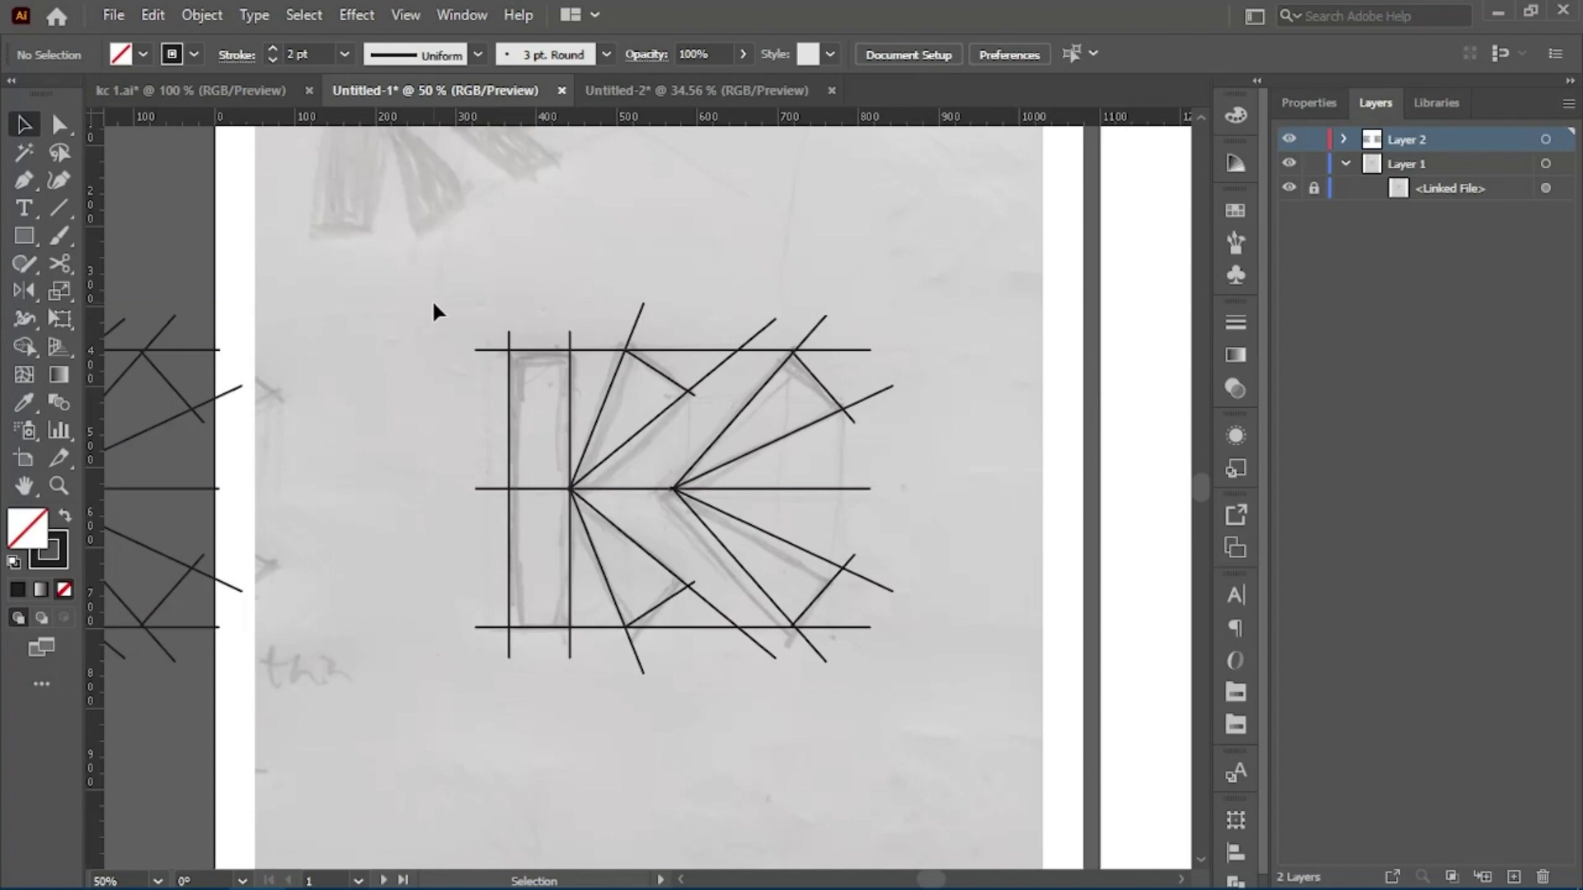
drag(963, 721, 946, 697)
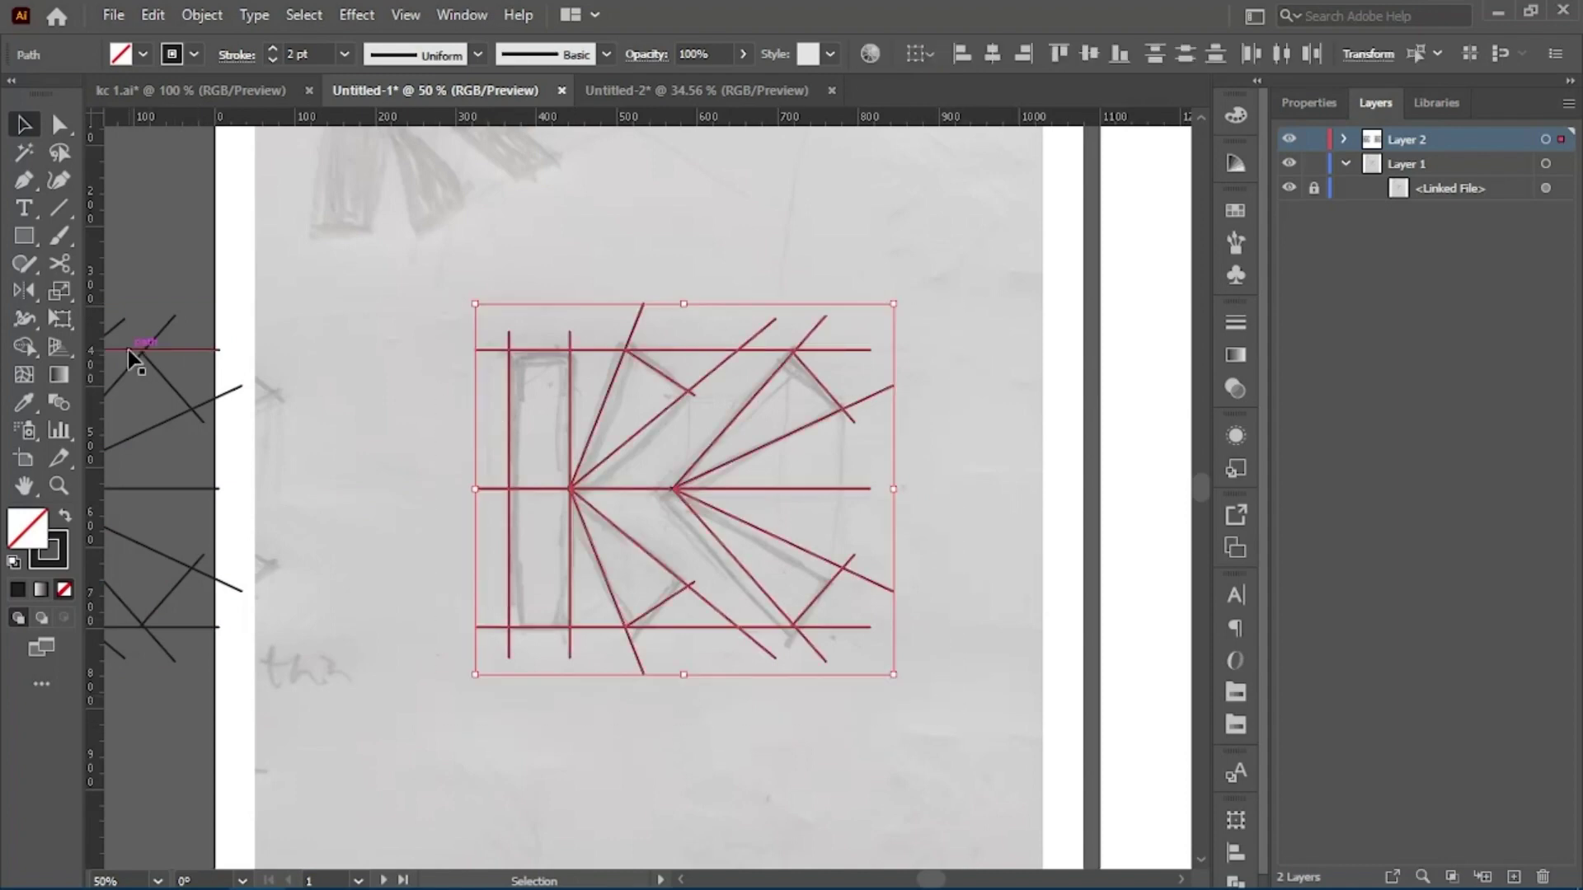
With Shape Builder, erase the line stubs above the top and left of the bar.
key(shift+m)
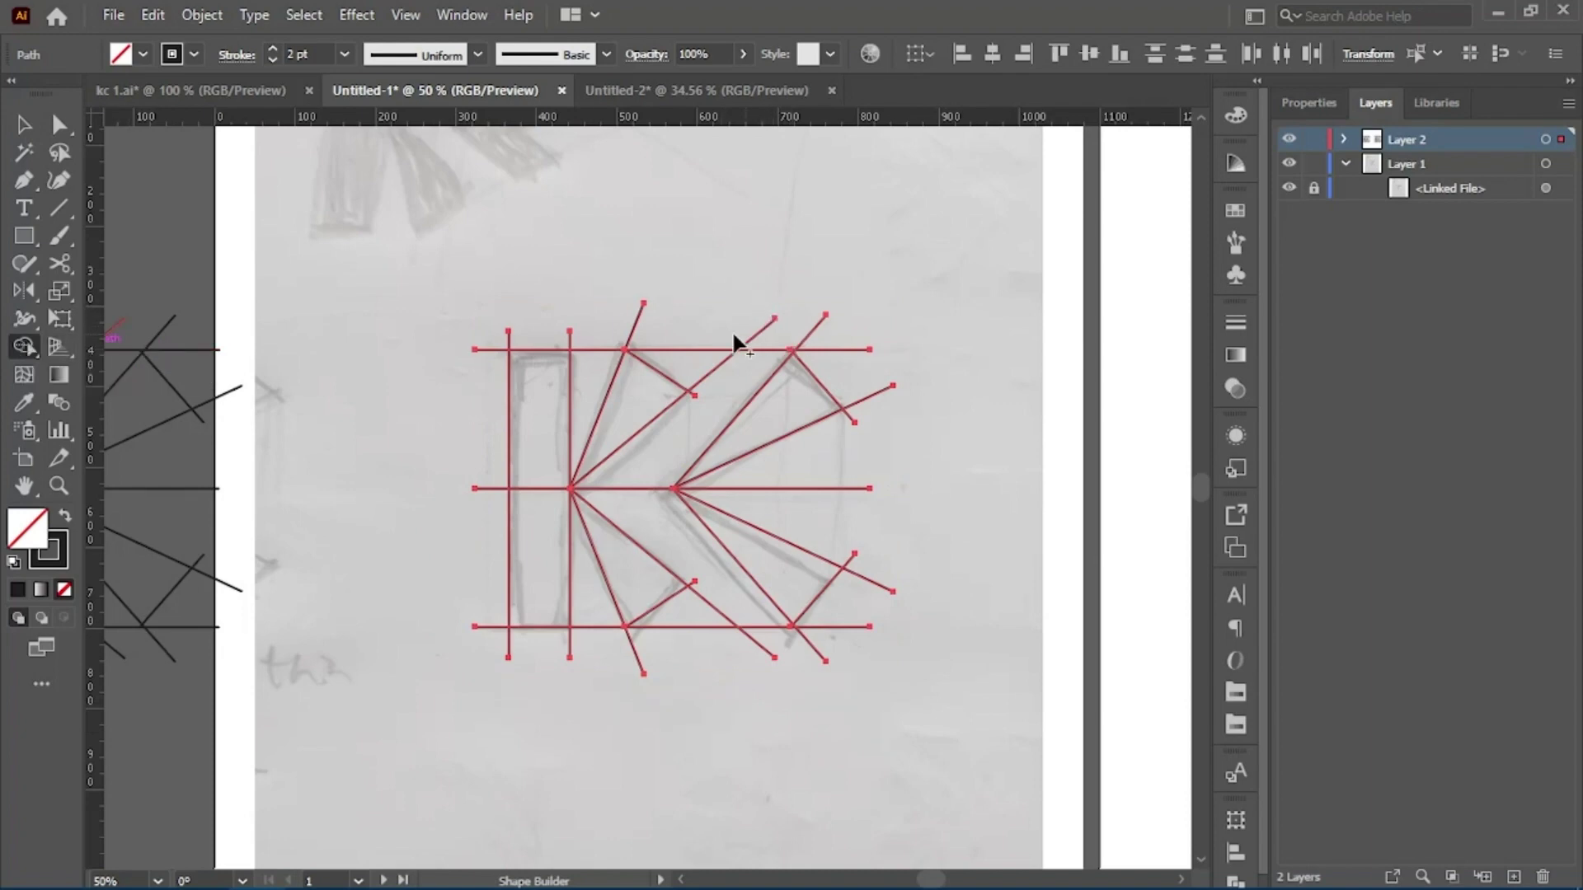
drag(526, 344, 519, 350)
alt+click(492, 349)
drag(480, 477, 482, 569)
mouse_move(477, 625)
mouse_down()
mouse_move(639, 650)
mouse_move(872, 369)
mouse_move(706, 352)
mouse_move(658, 513)
mouse_move(599, 286)
mouse_move(714, 350)
mouse_up()
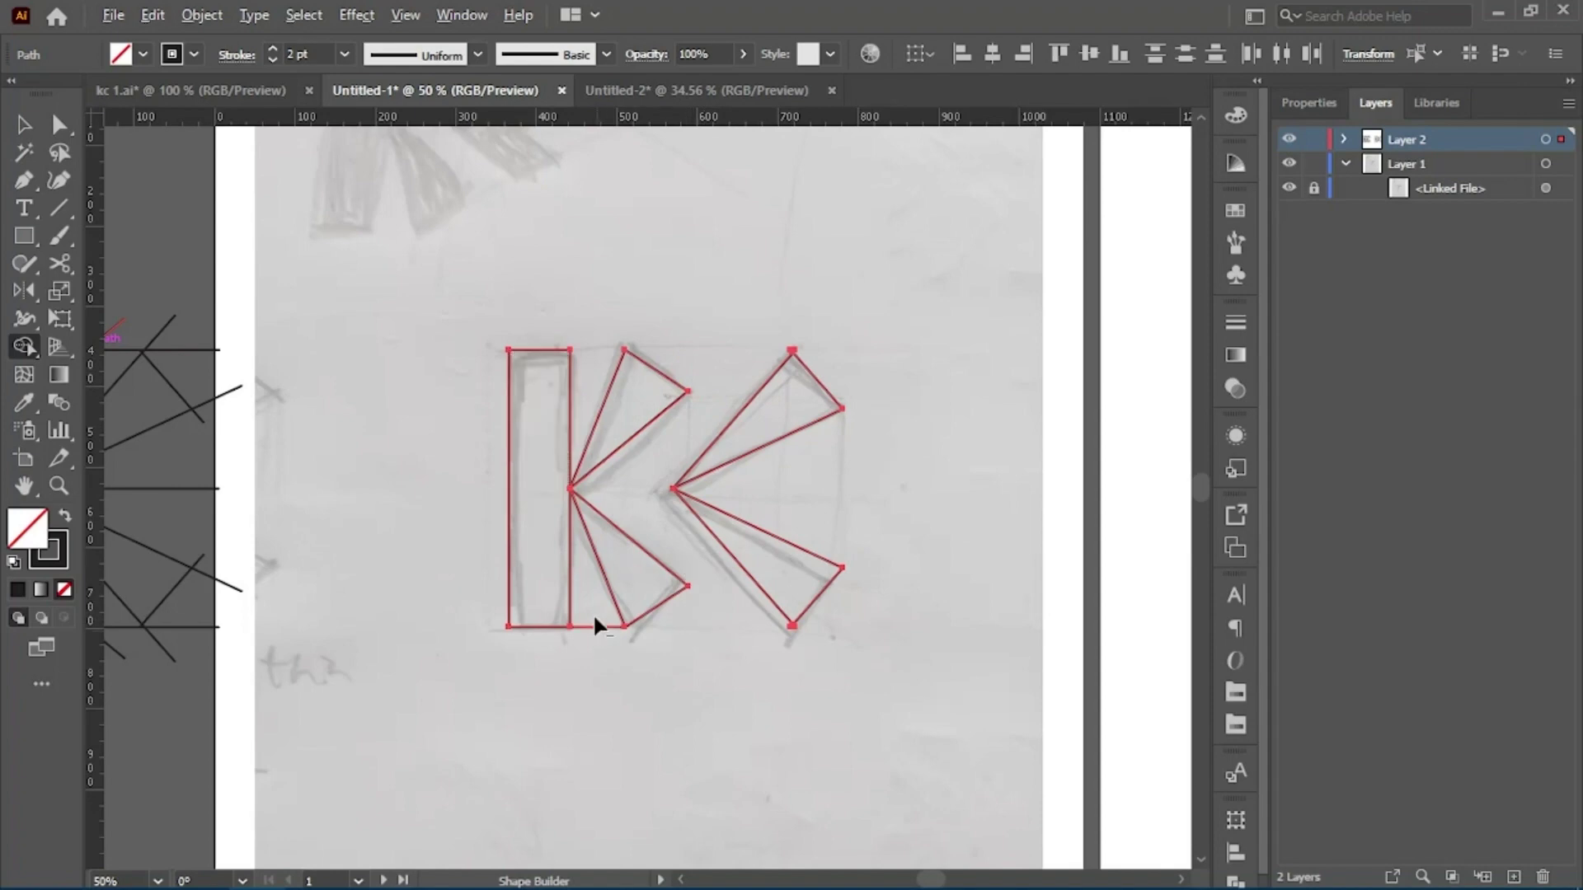
key(v)
key(ctrl+shift+a)
scroll(736, 452, right, 1)
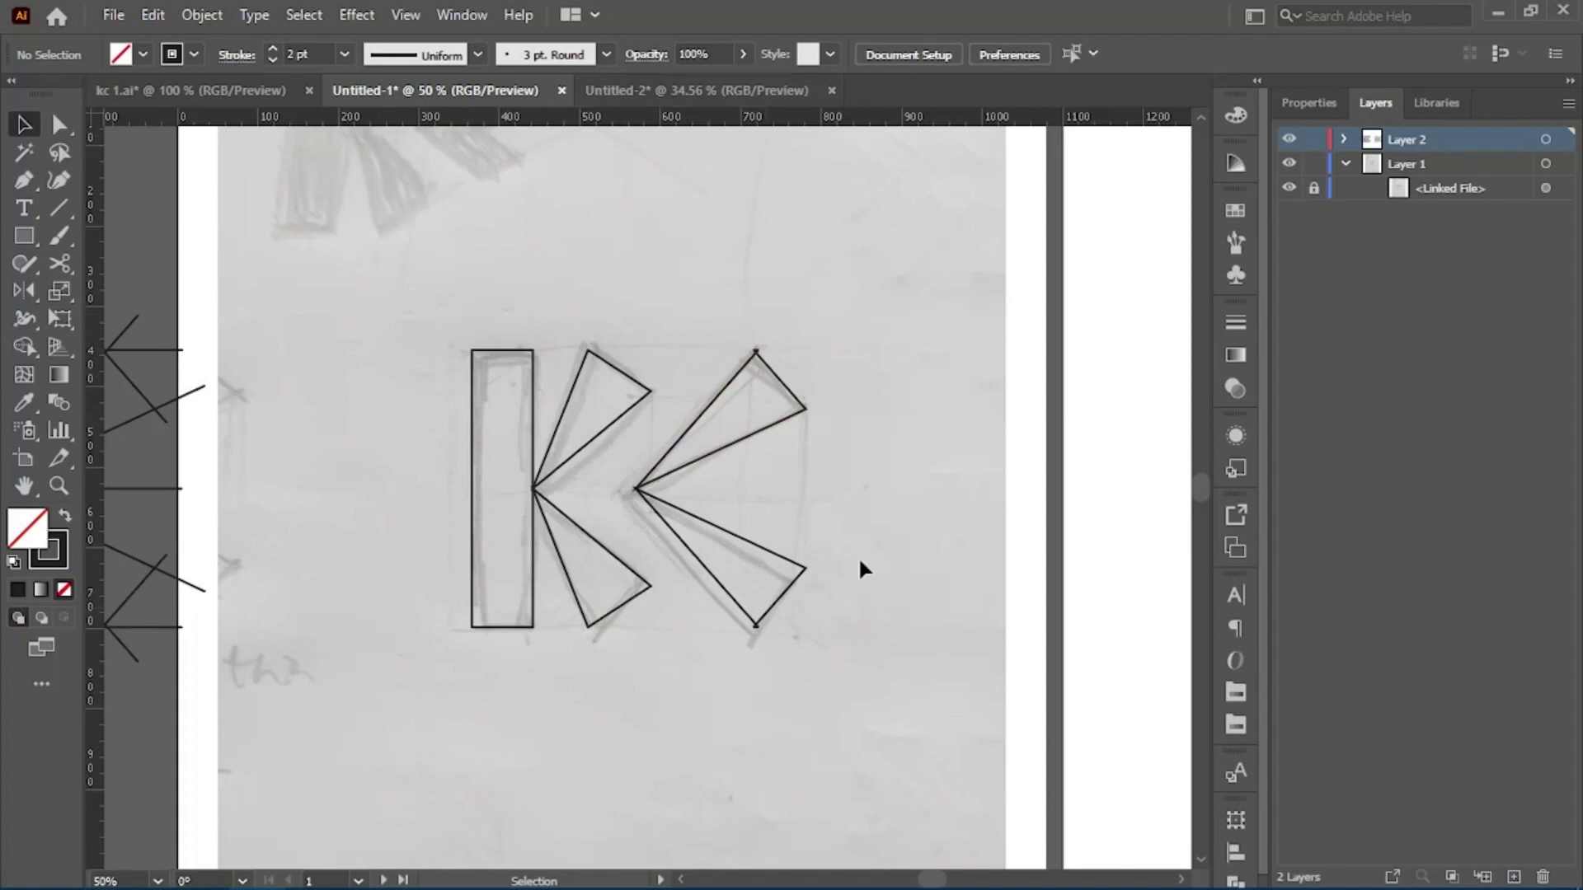
Swap the K paths to solid black fill, apply Pathfinder Trim, and nudge the group over the sketch.
drag(739, 517, 924, 691)
key(shift+x)
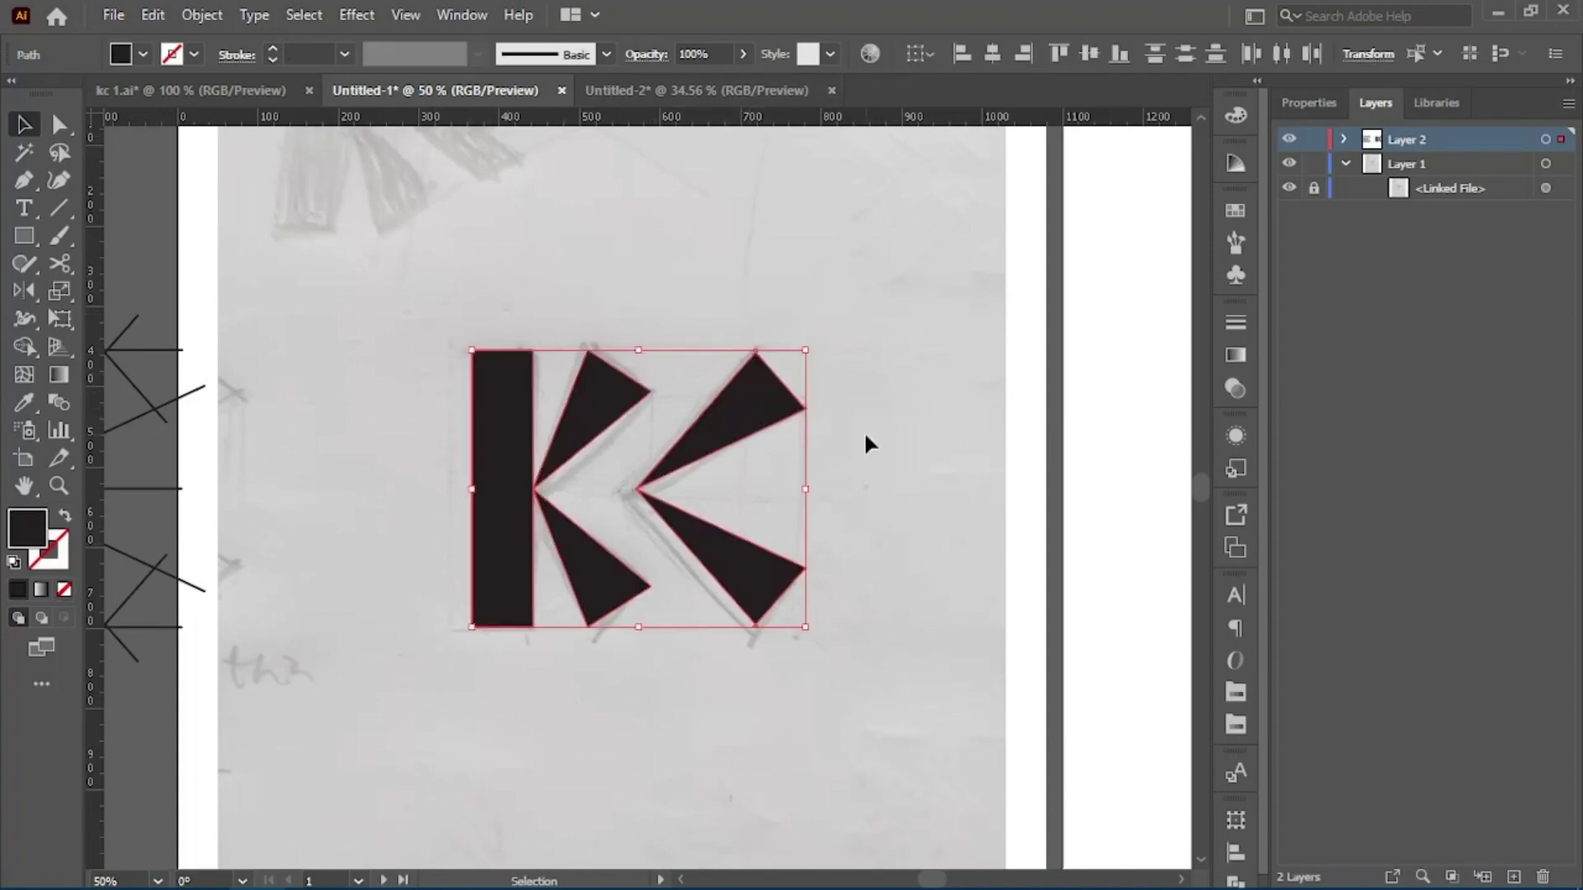
click(1293, 97)
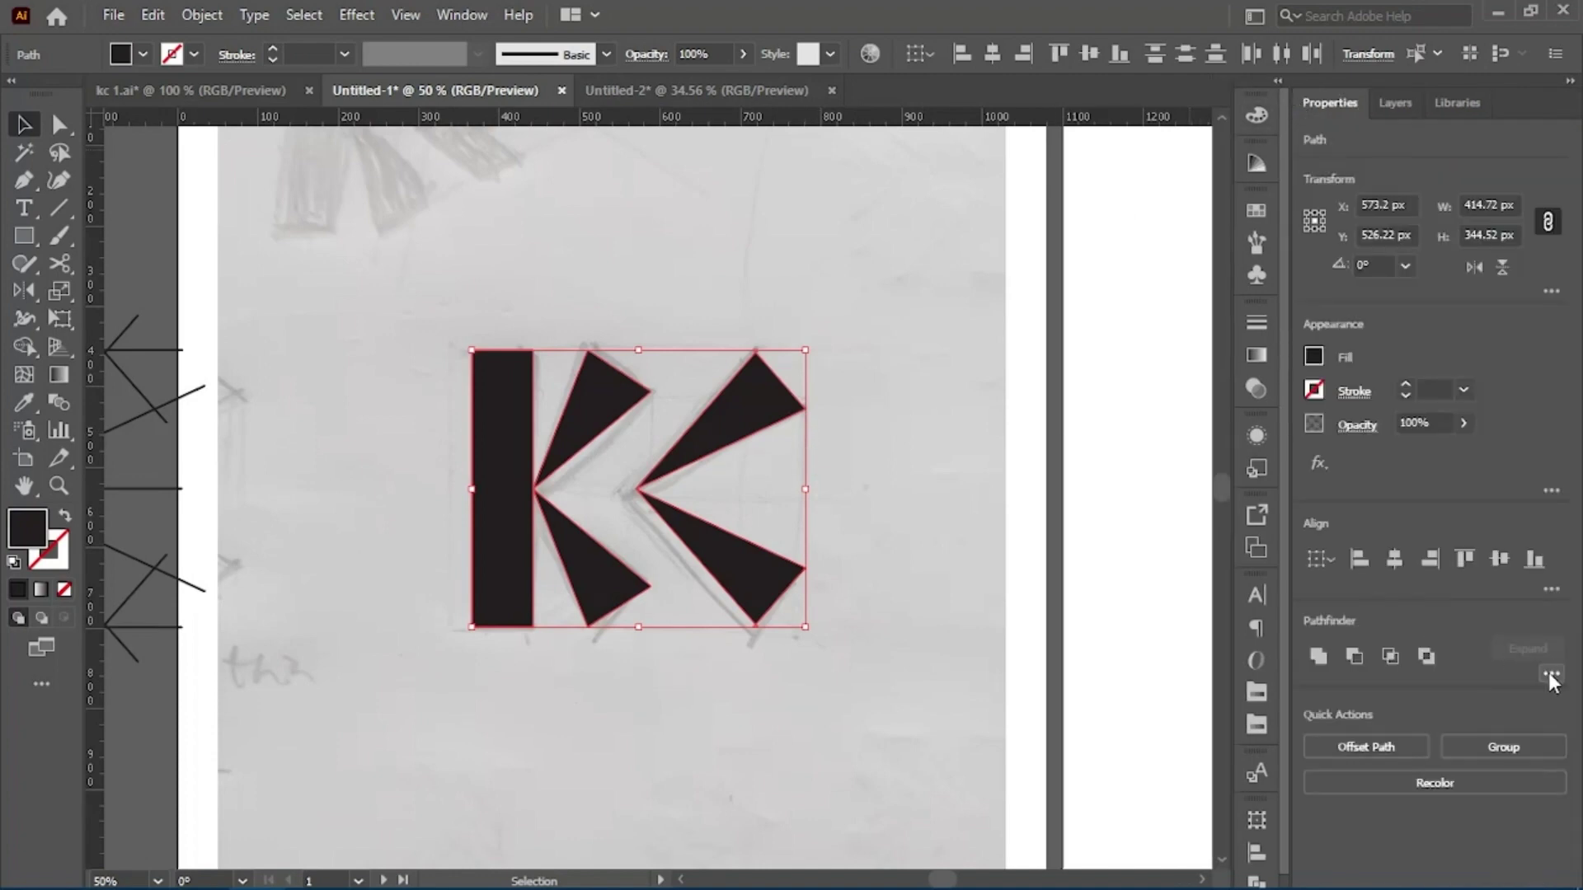
click(1550, 676)
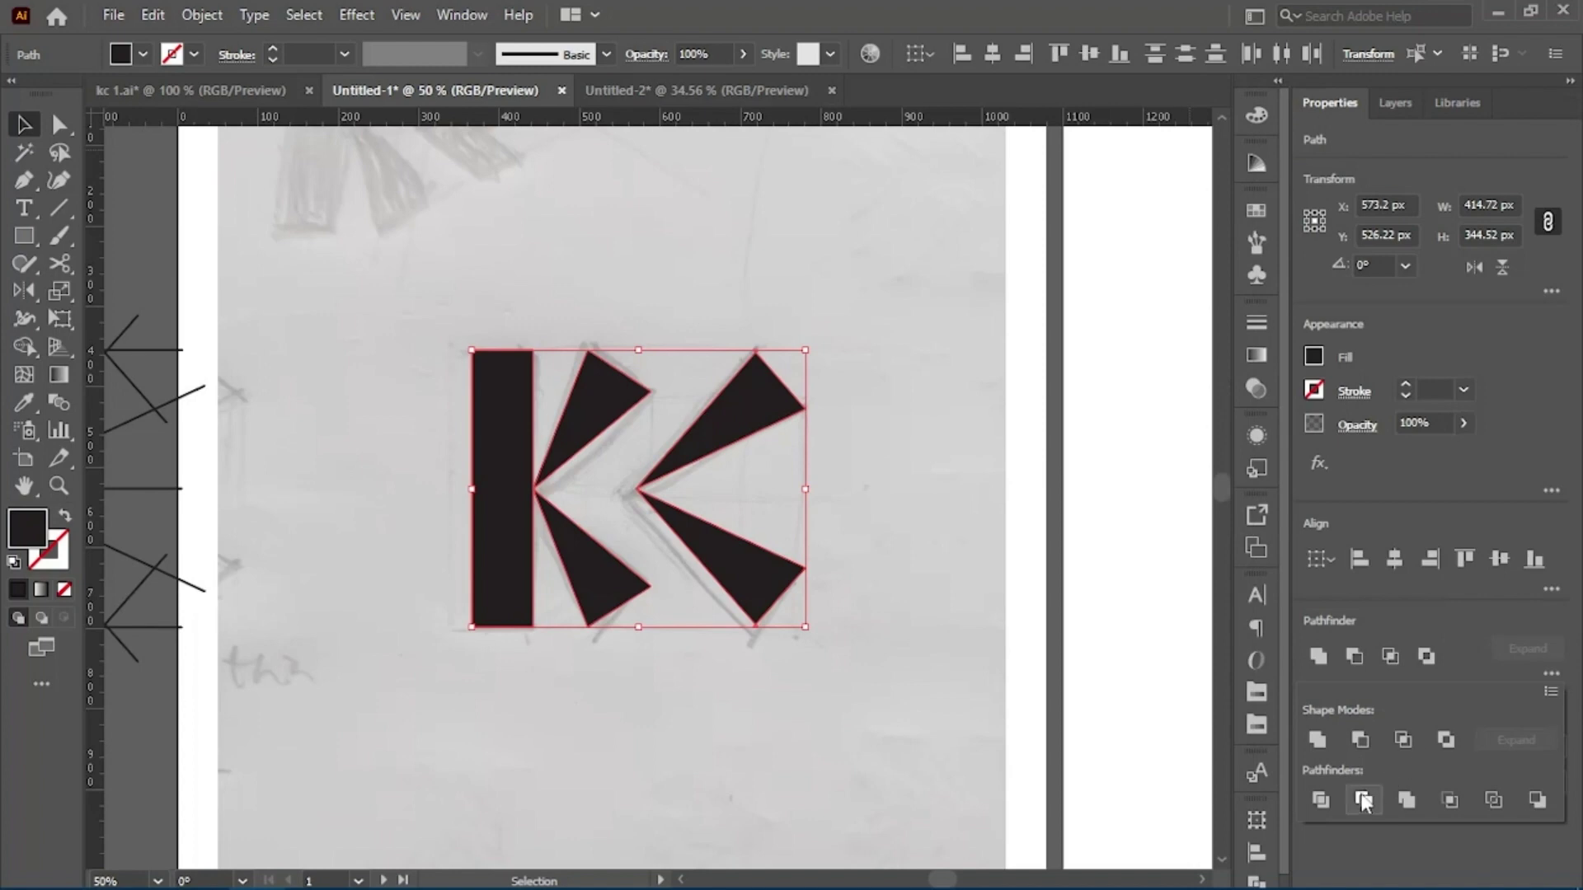
click(1361, 798)
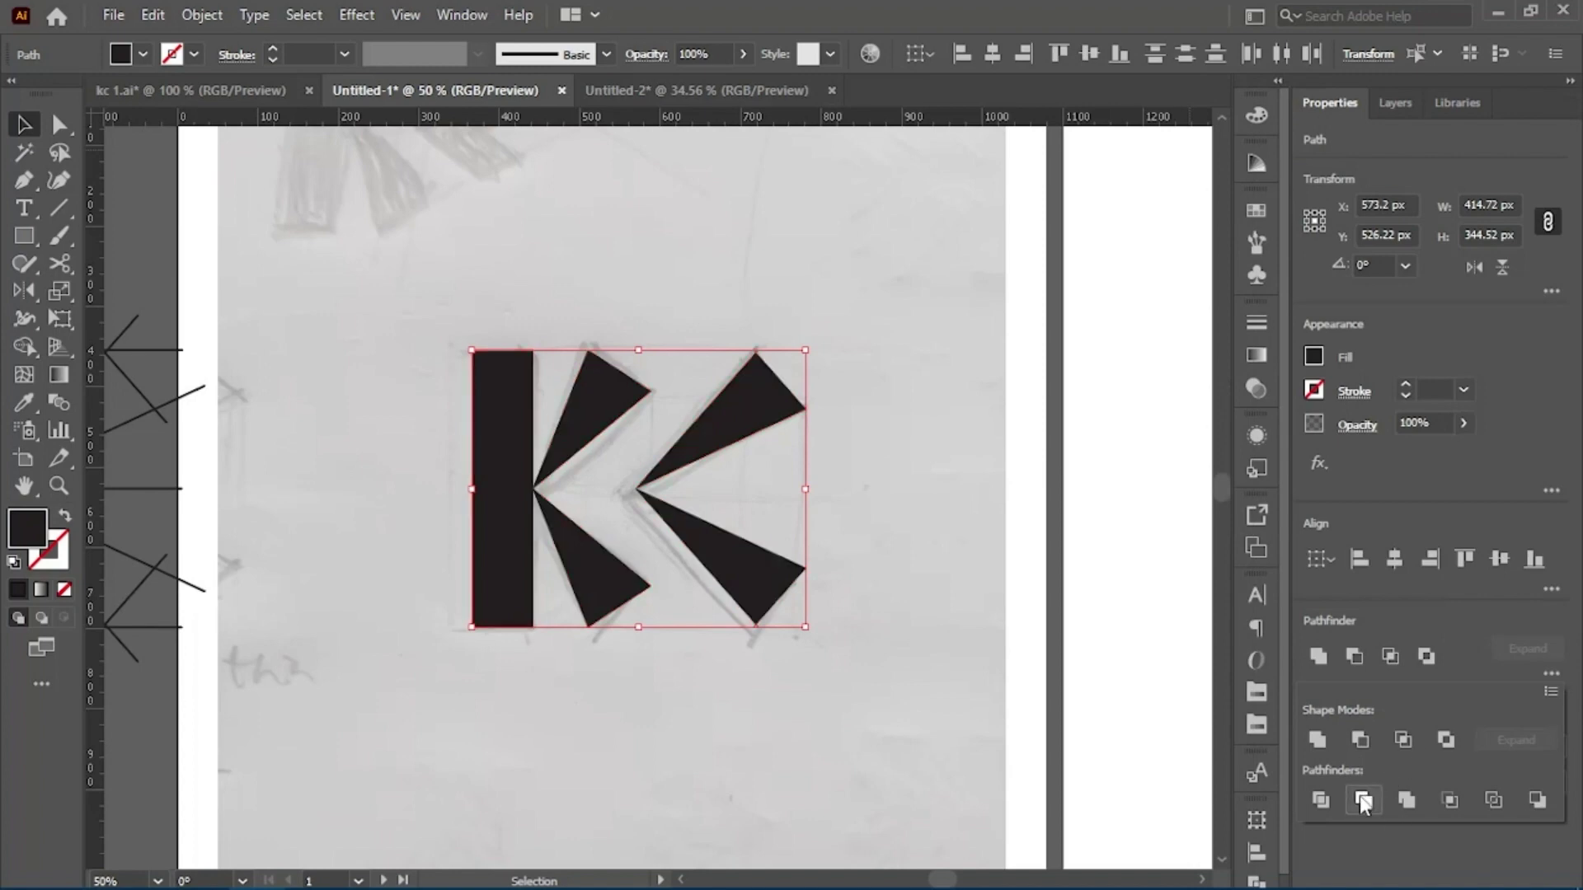
click(900, 387)
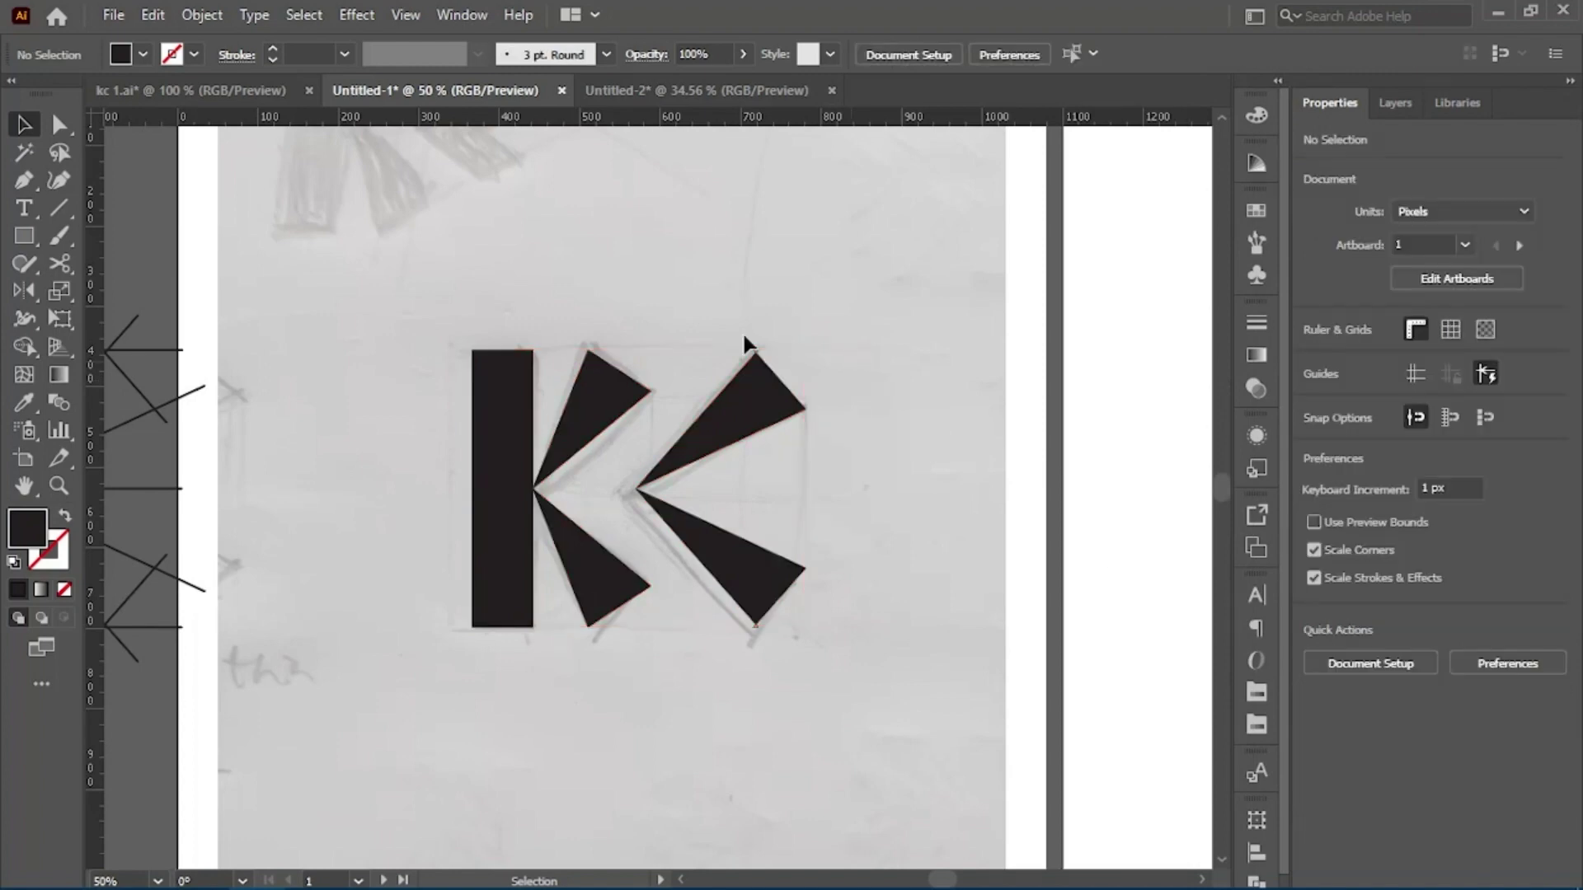
click(597, 404)
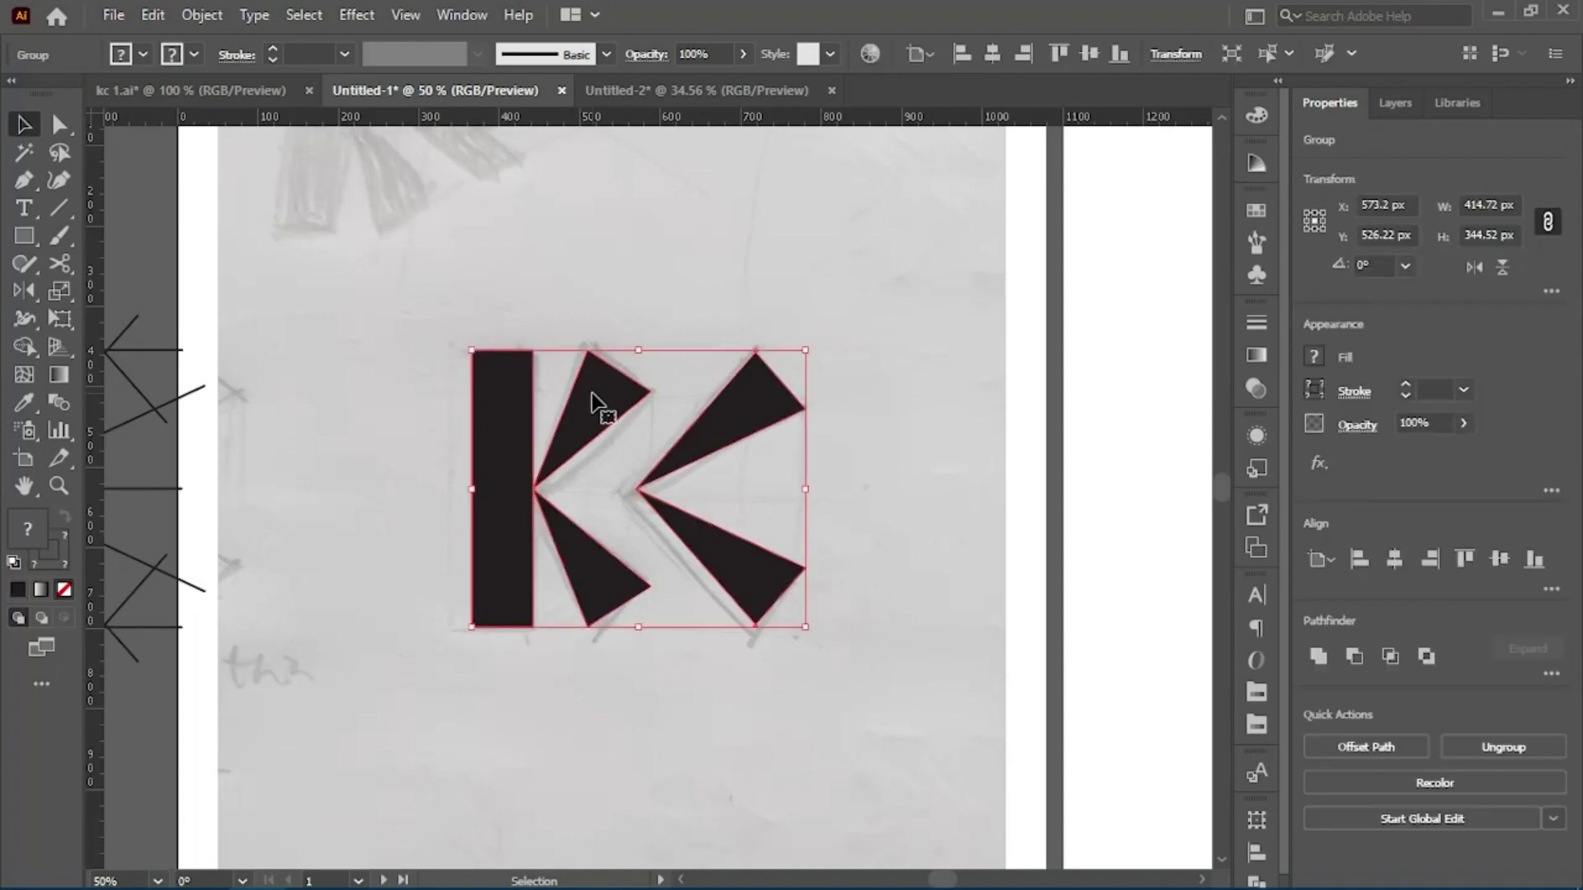
drag(594, 399, 547, 321)
click(859, 371)
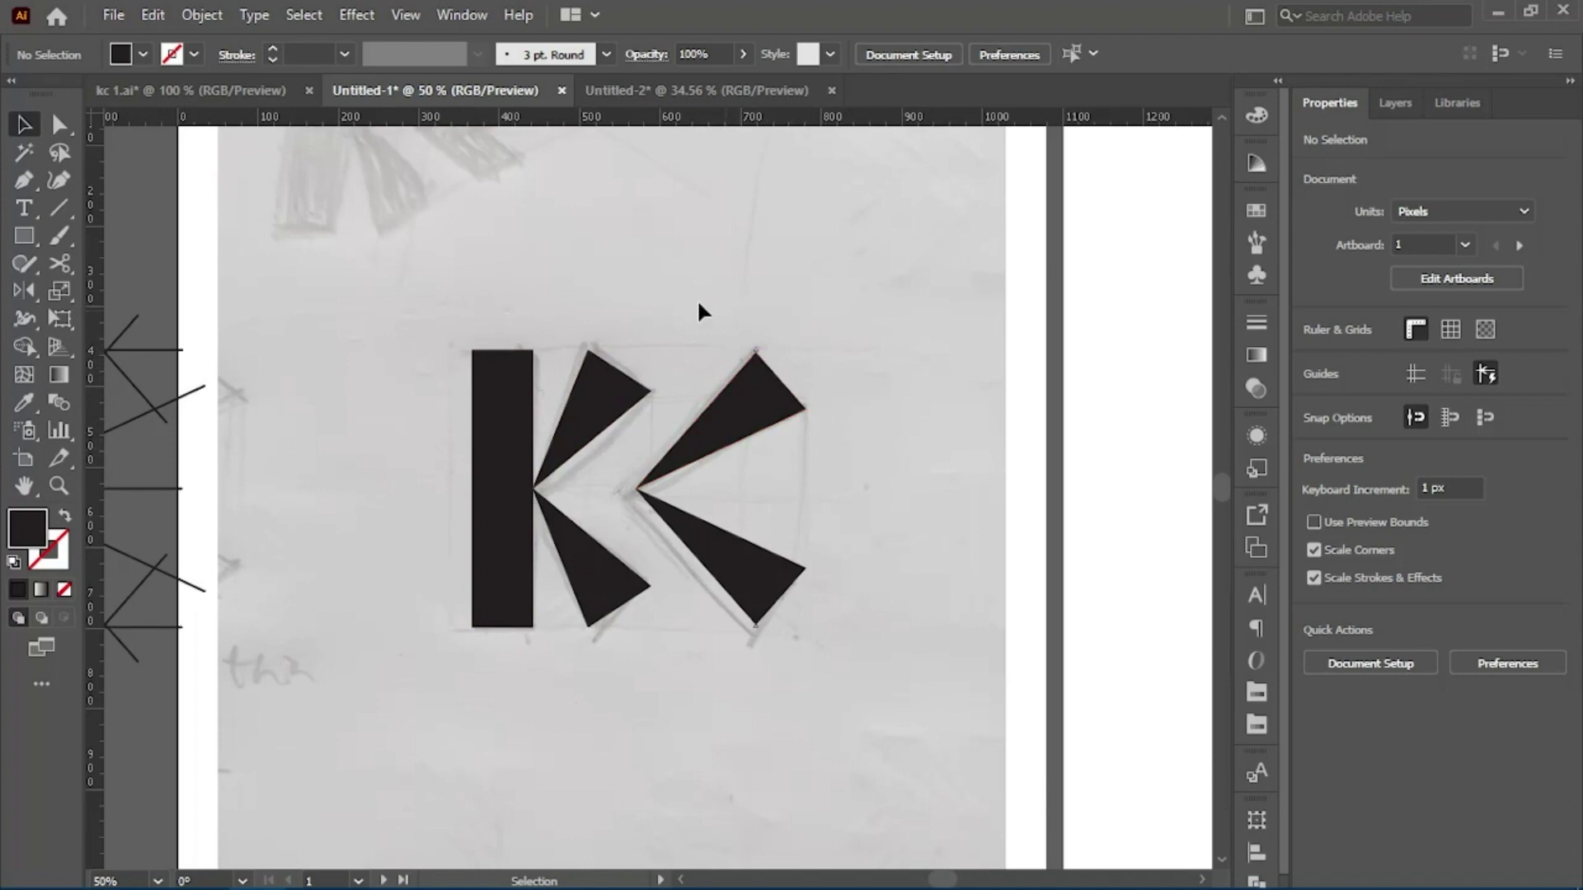
Bevel the bar by nudging its top-left anchor down and bottom-left anchor up.
key(a)
click(504, 373)
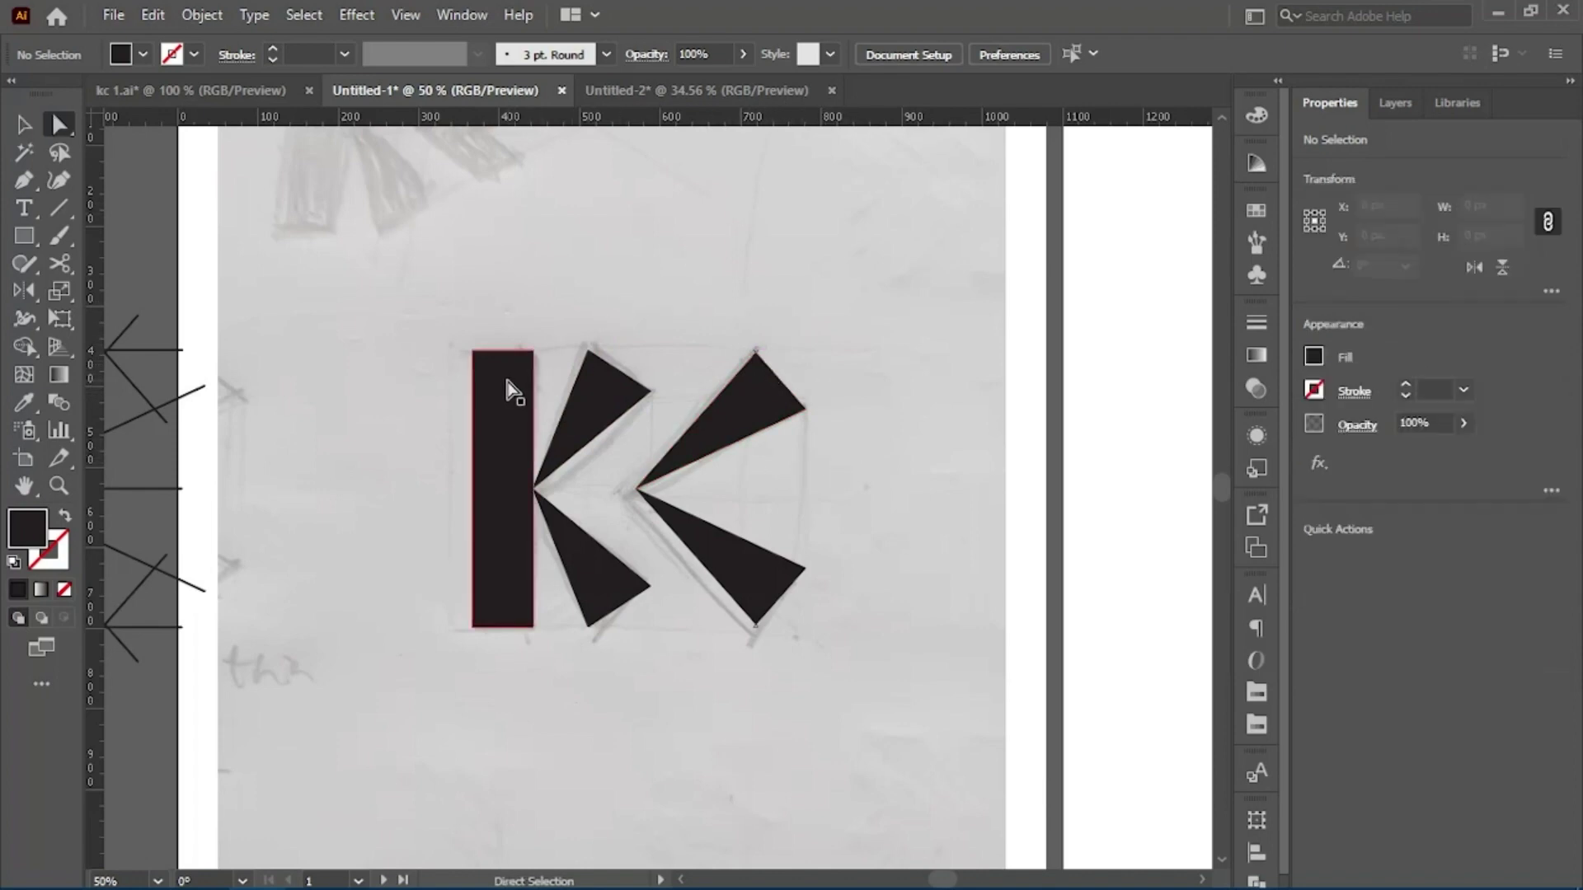
drag(437, 314, 498, 368)
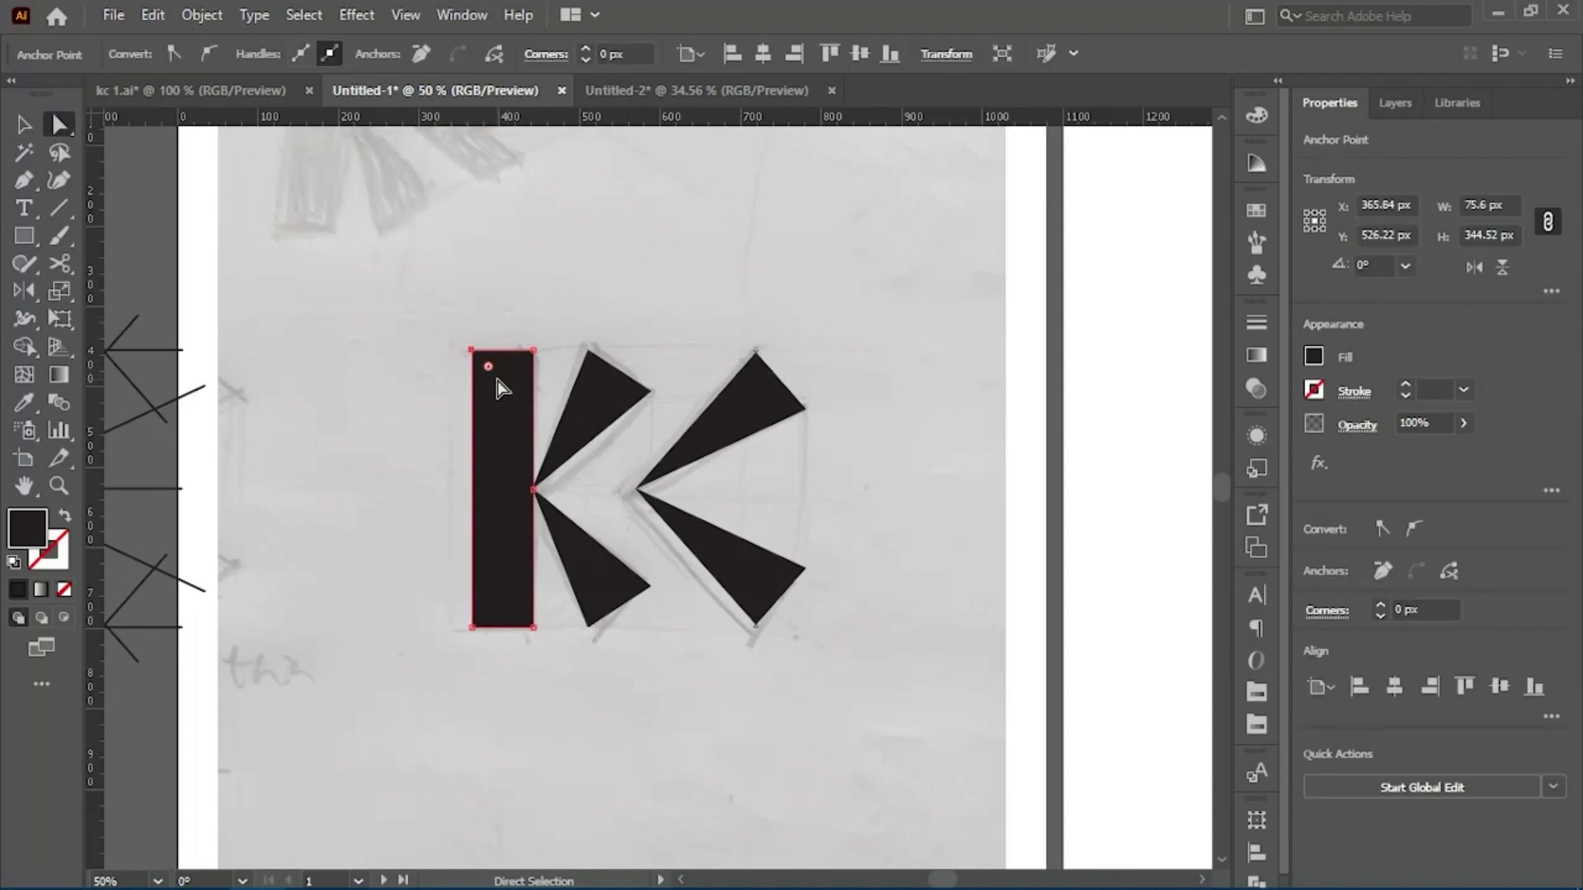
key(ctrl)
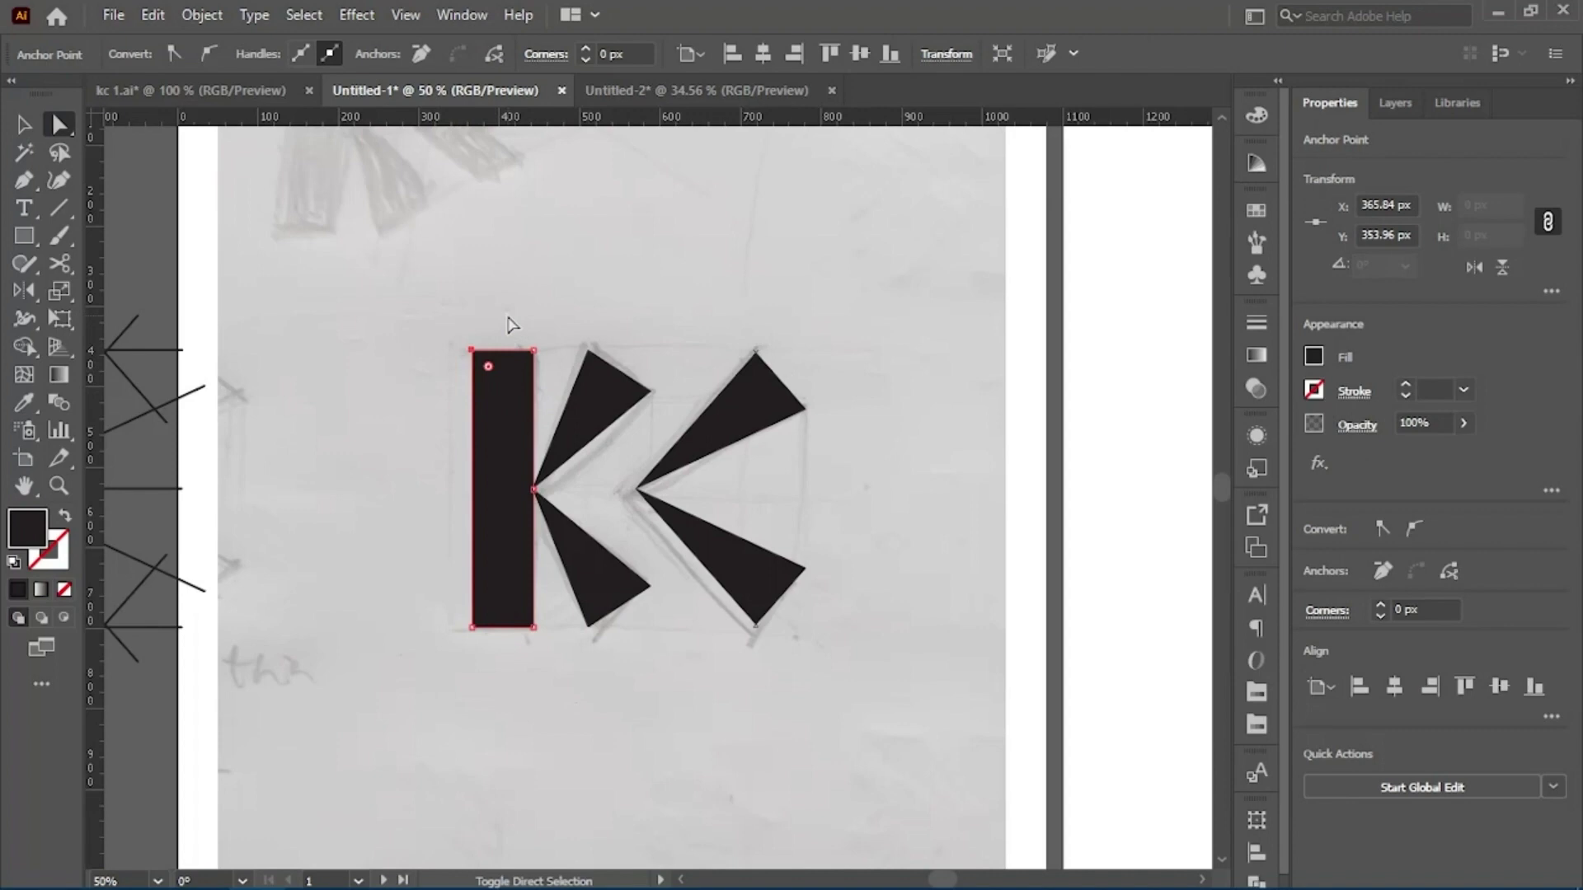
key(shift+Down)
key(shift+Down)
key(shift+Down)
key(shift+Down)
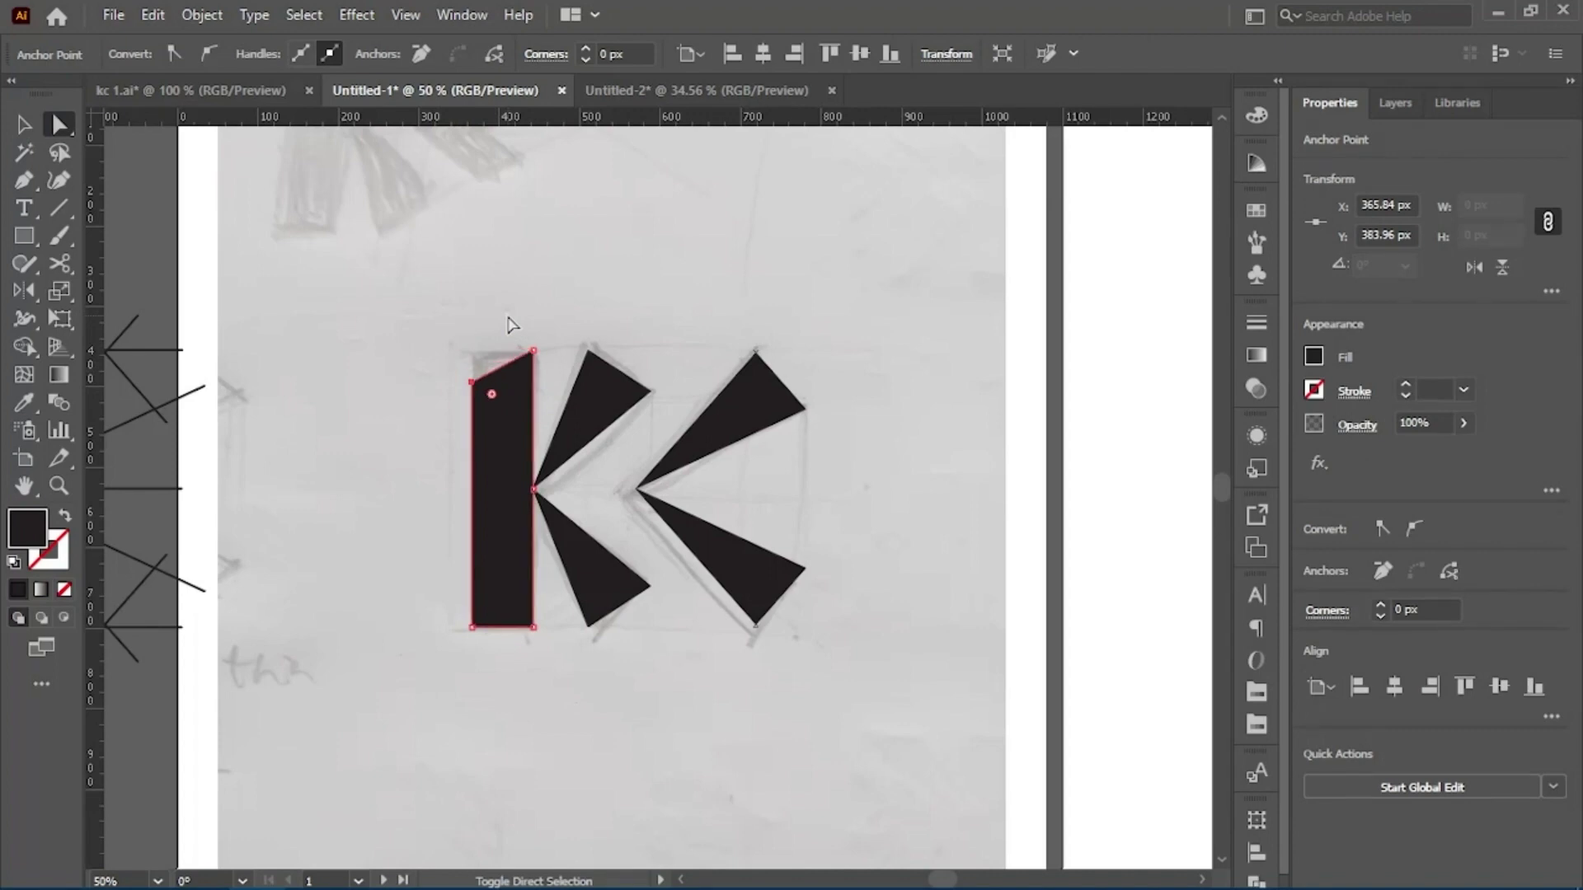
key(shift+Down)
key(shift+Down)
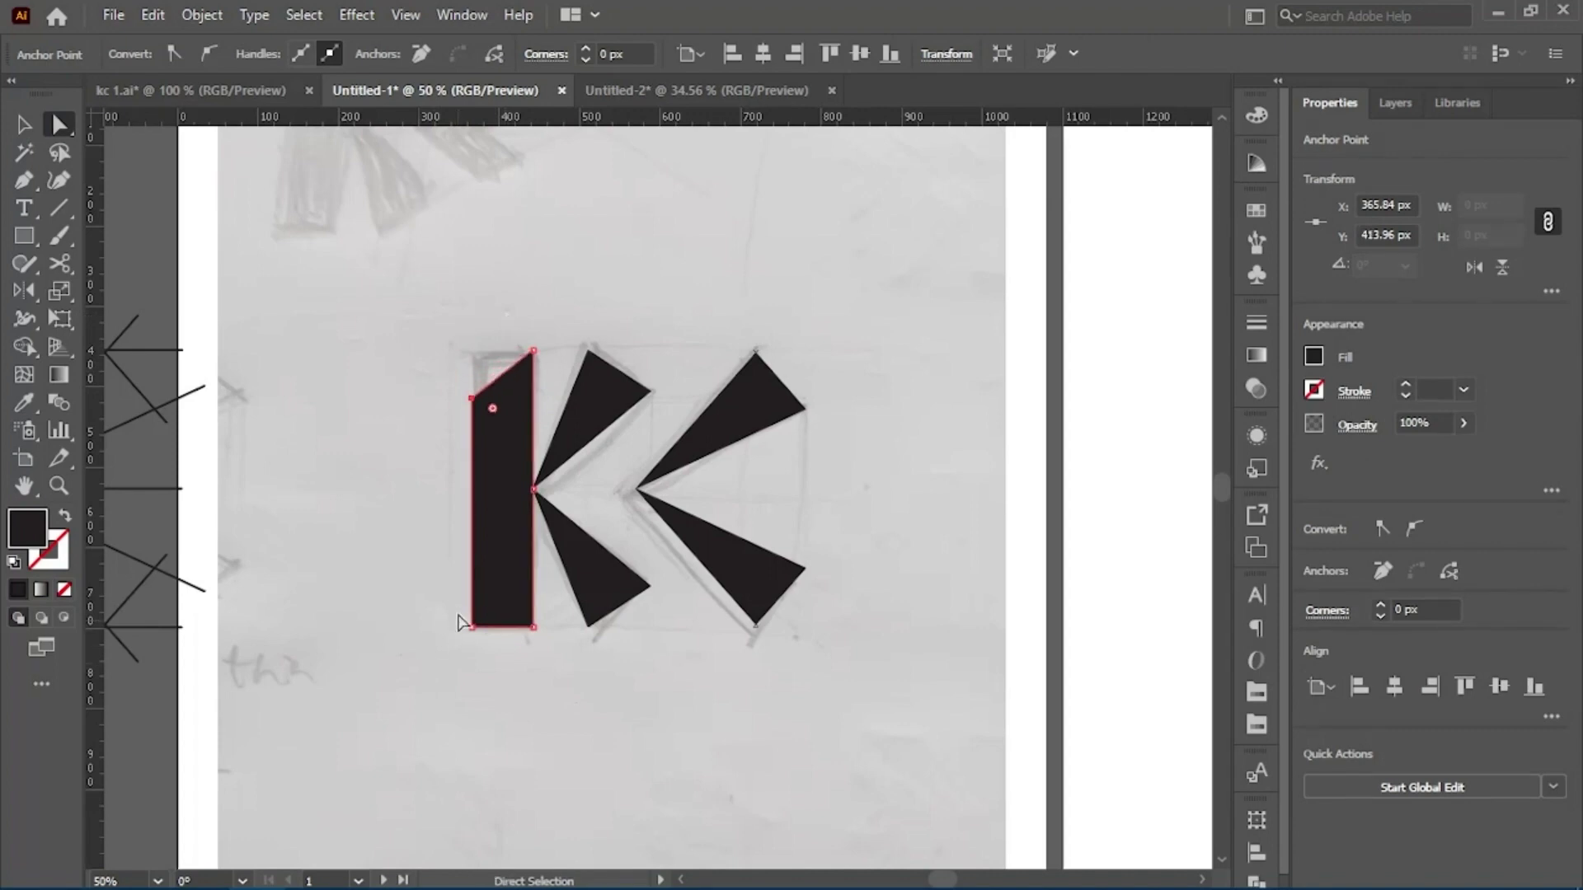
drag(442, 611, 519, 676)
key(ctrl)
key(shift+Up)
key(shift+Up)
key(shift+Up)
key(shift+Up)
key(shift+Up)
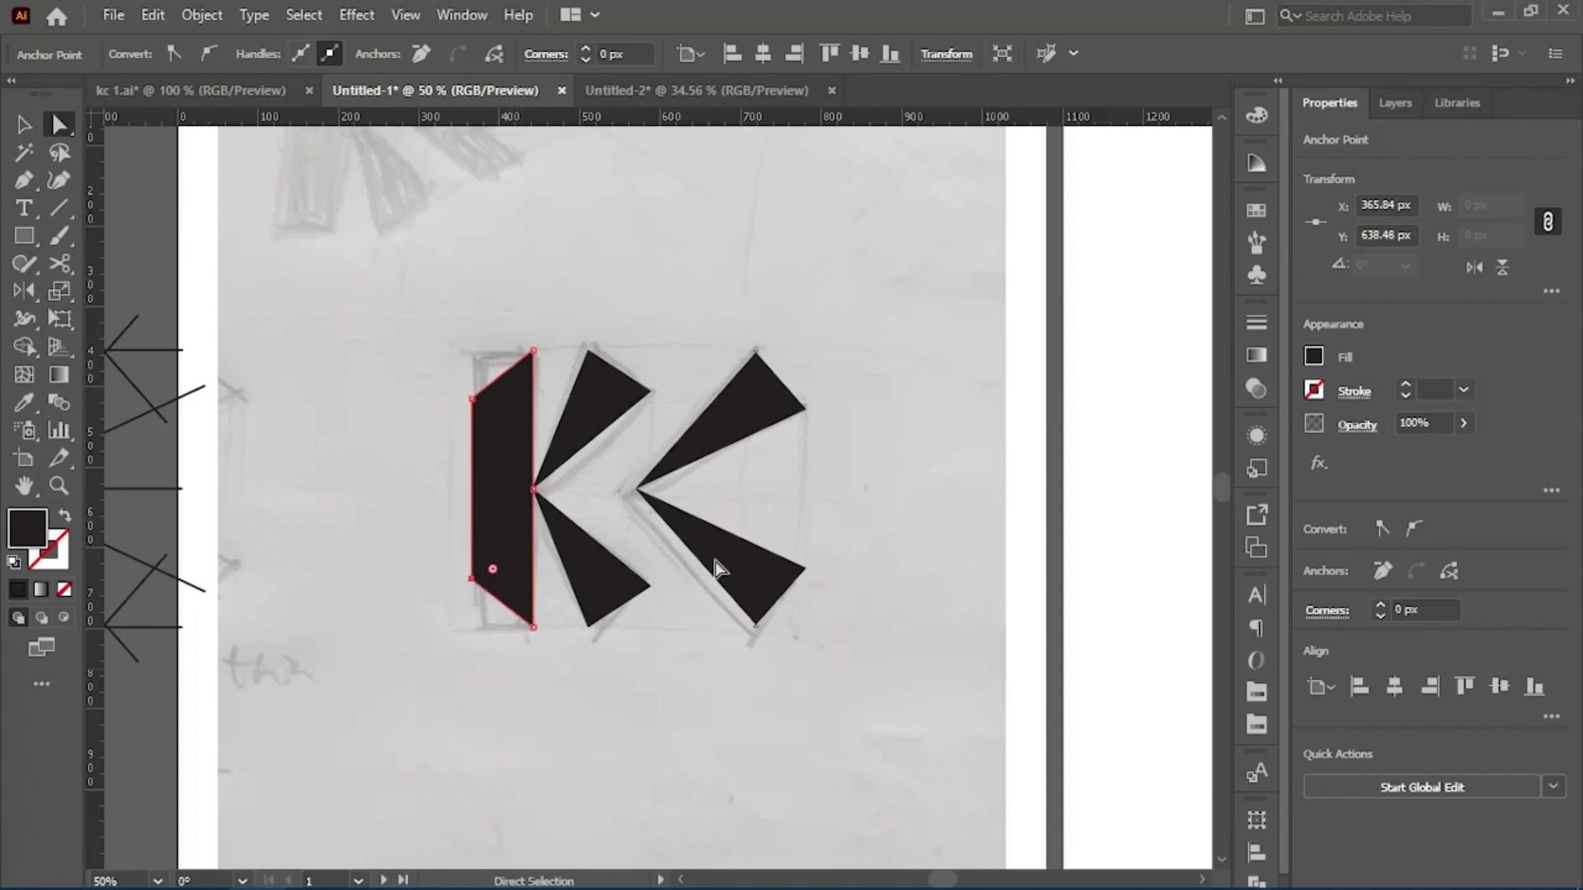
Inside the isolated K group, move the upper-right and lower-right wedges about 35 px left.
key(v)
click(826, 443)
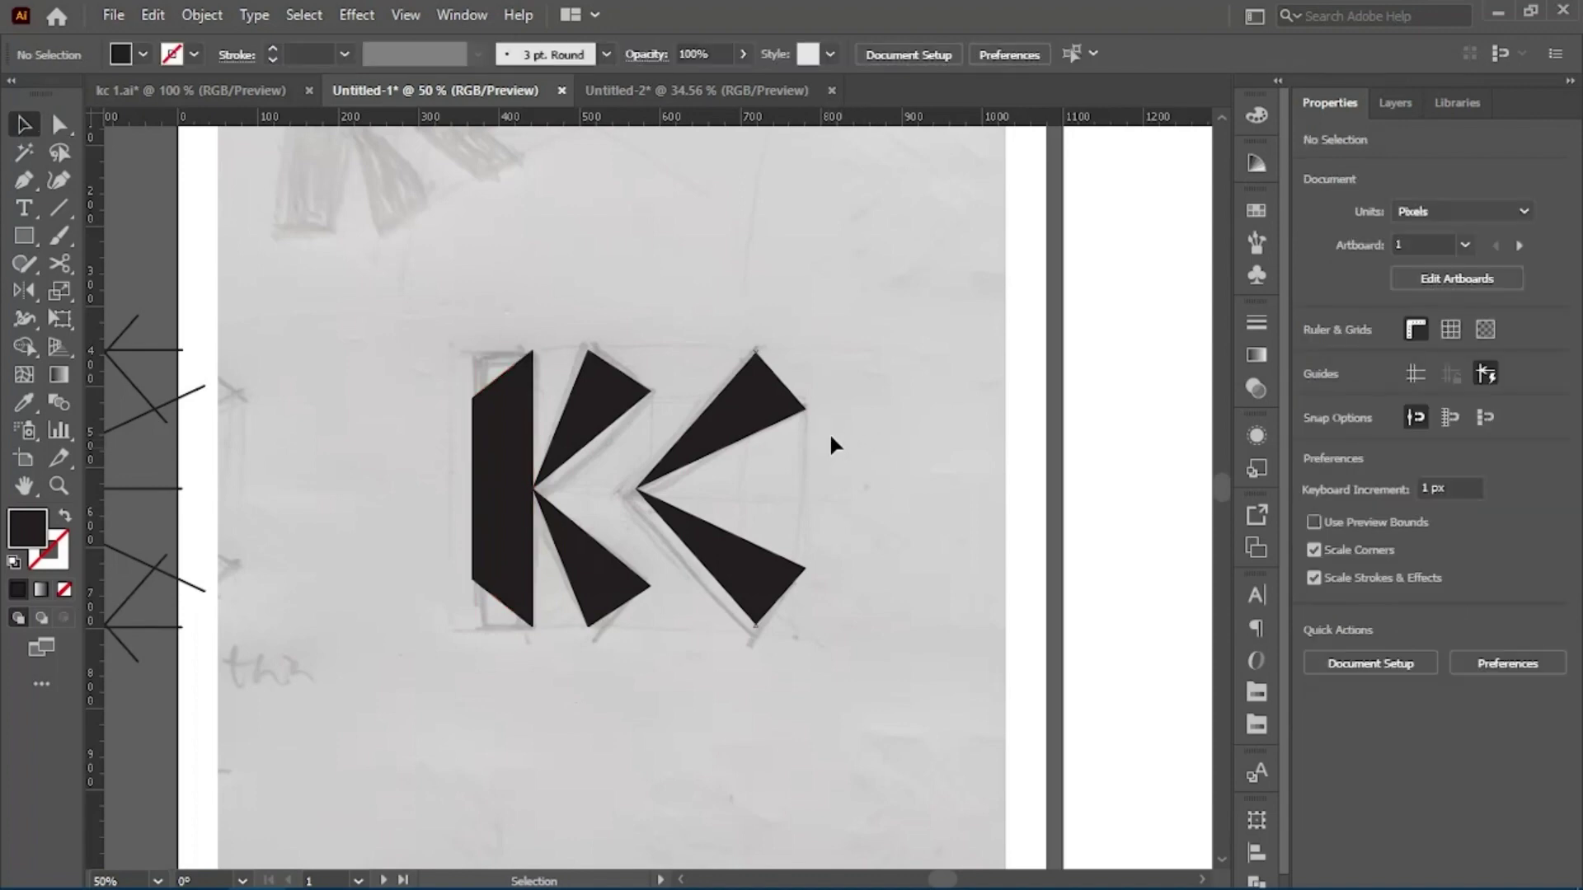
click(757, 411)
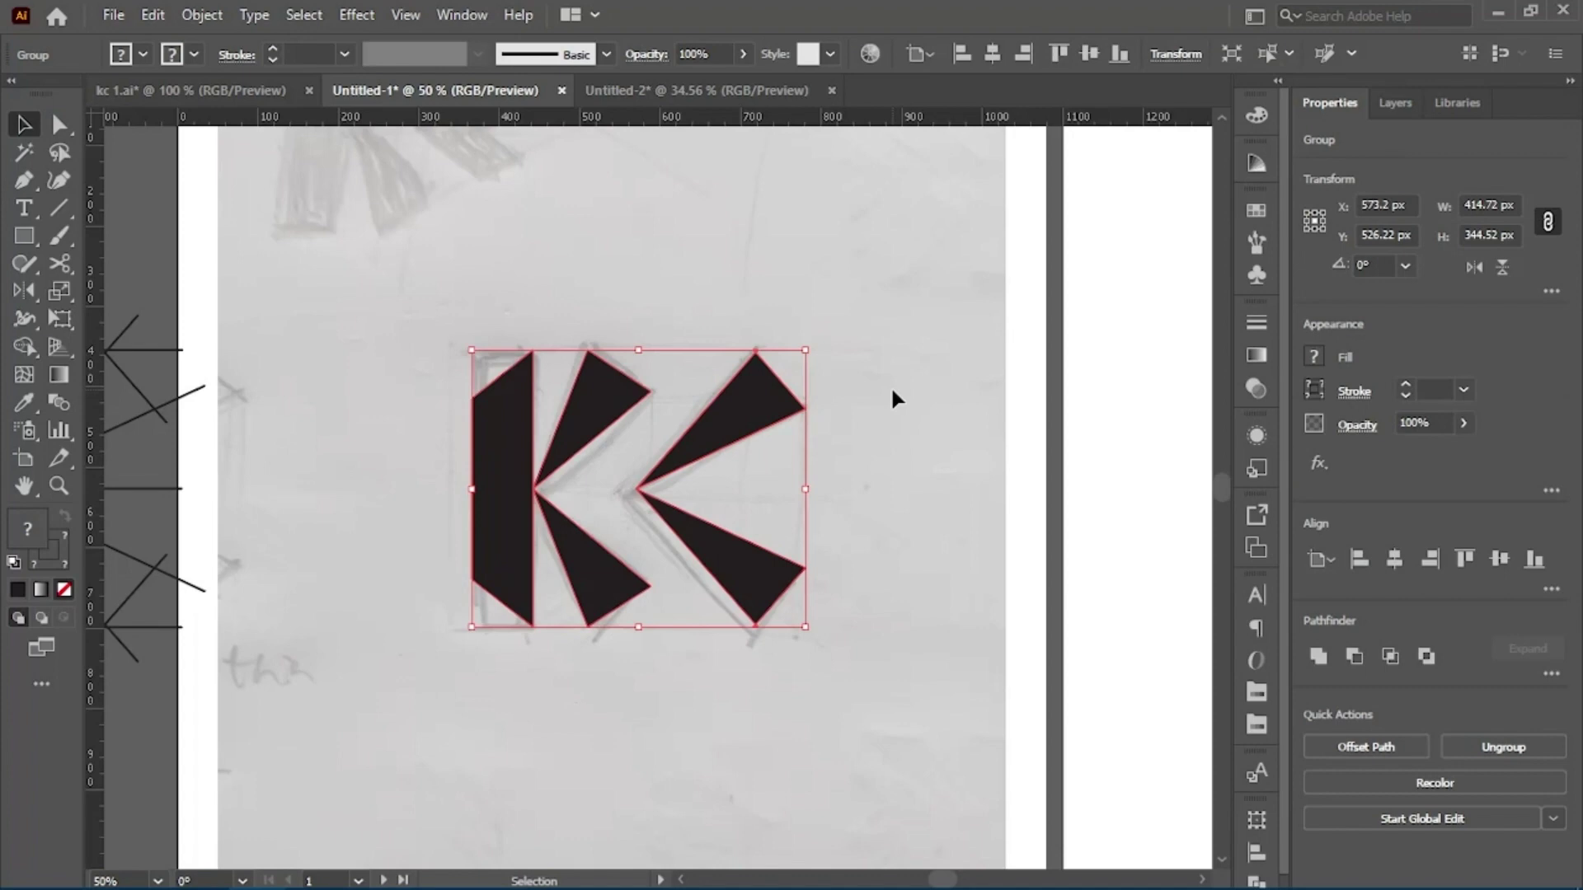
double_click(759, 394)
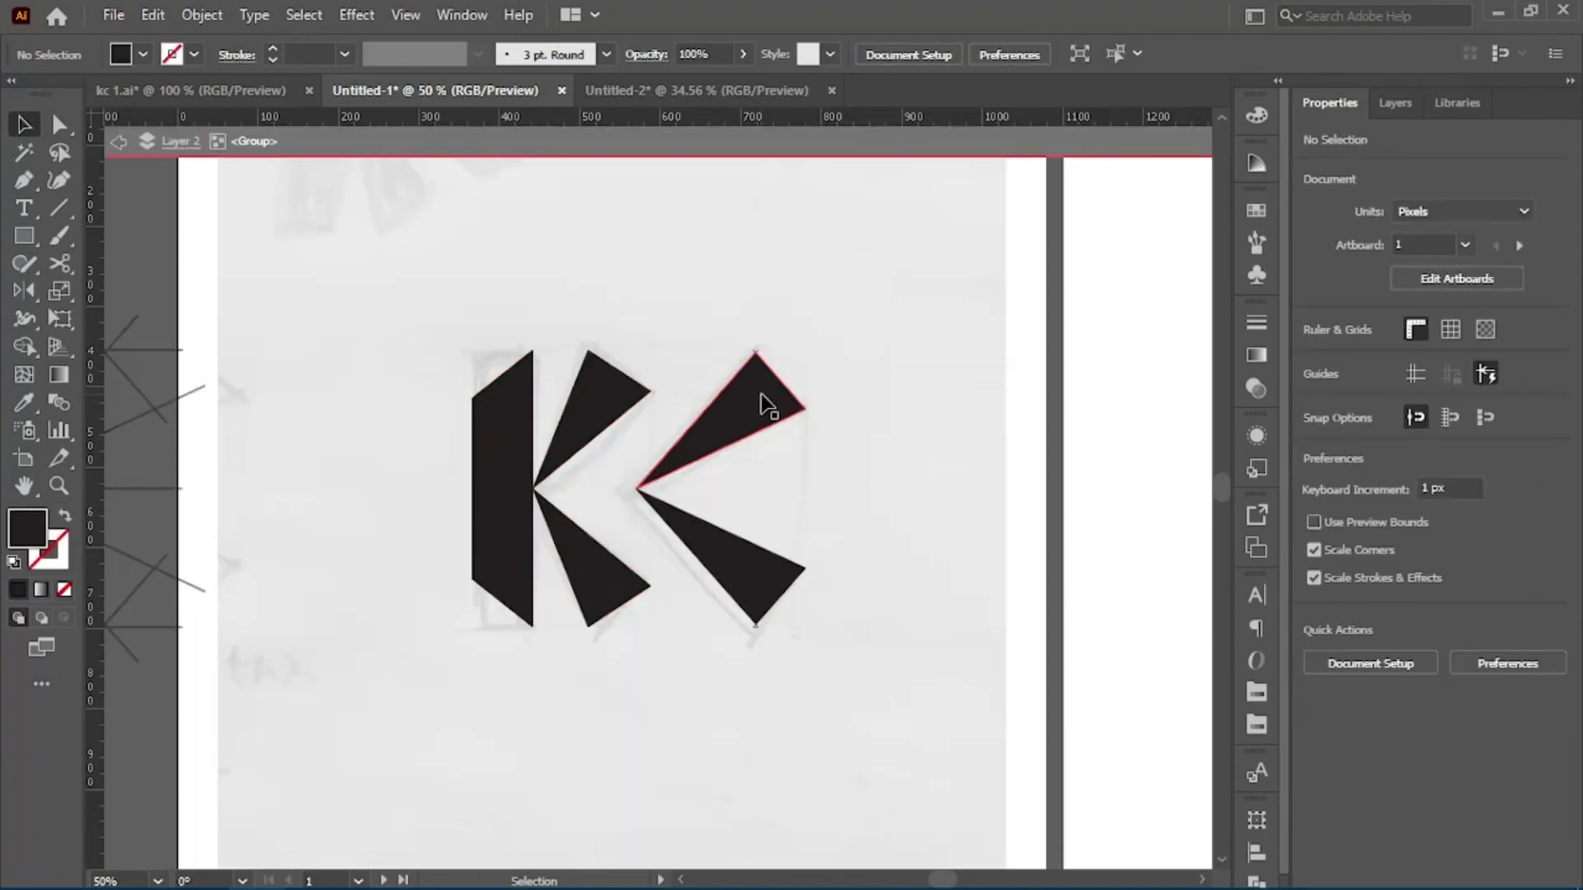
drag(768, 403, 731, 404)
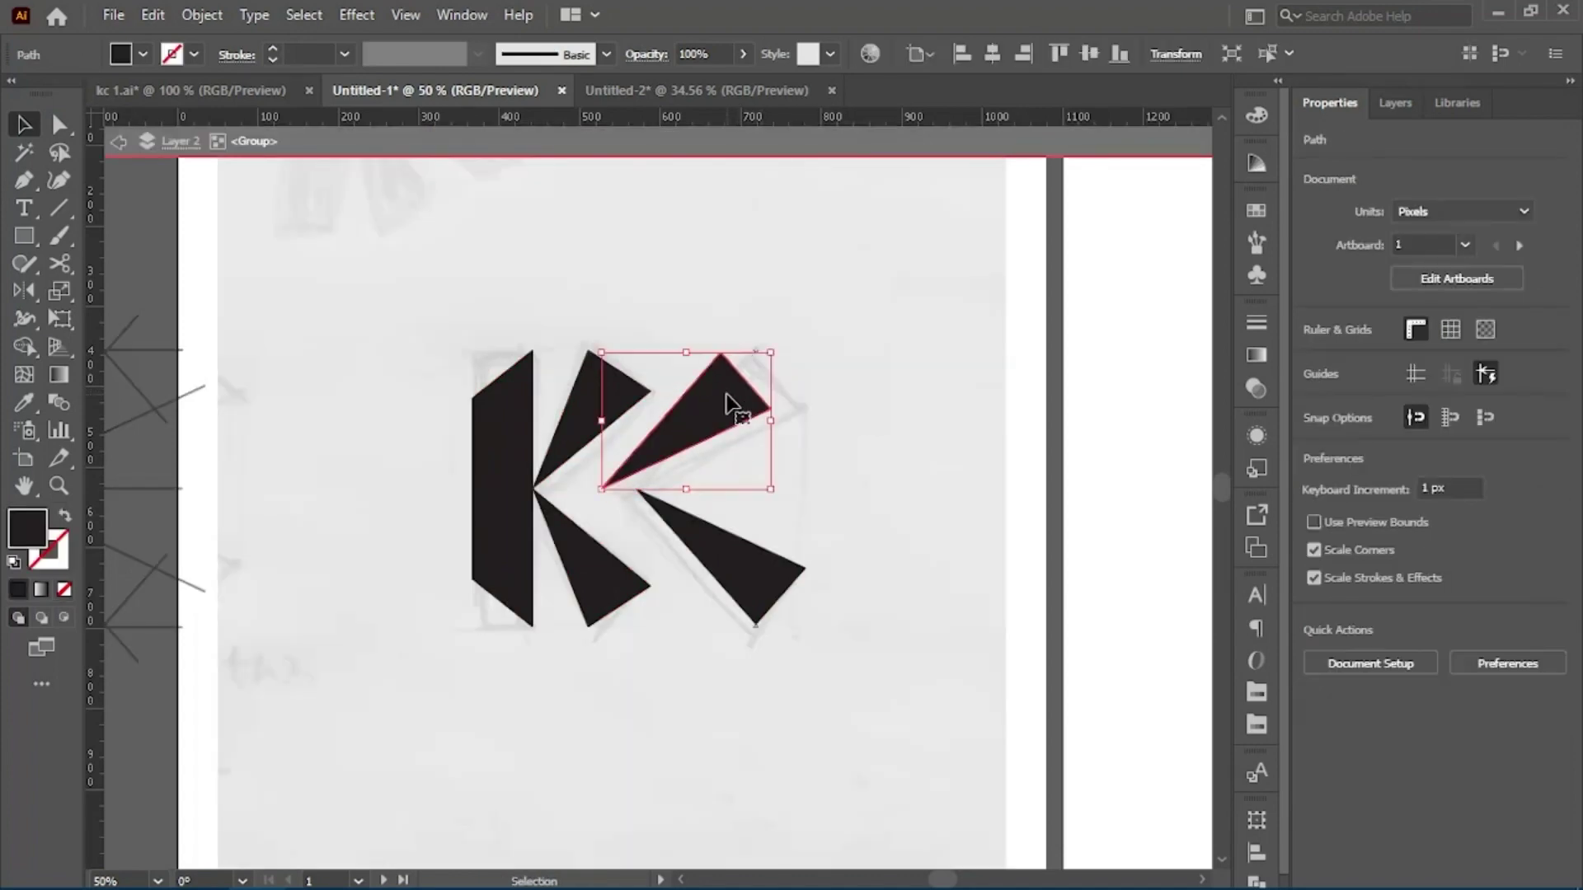
shift+click(765, 586)
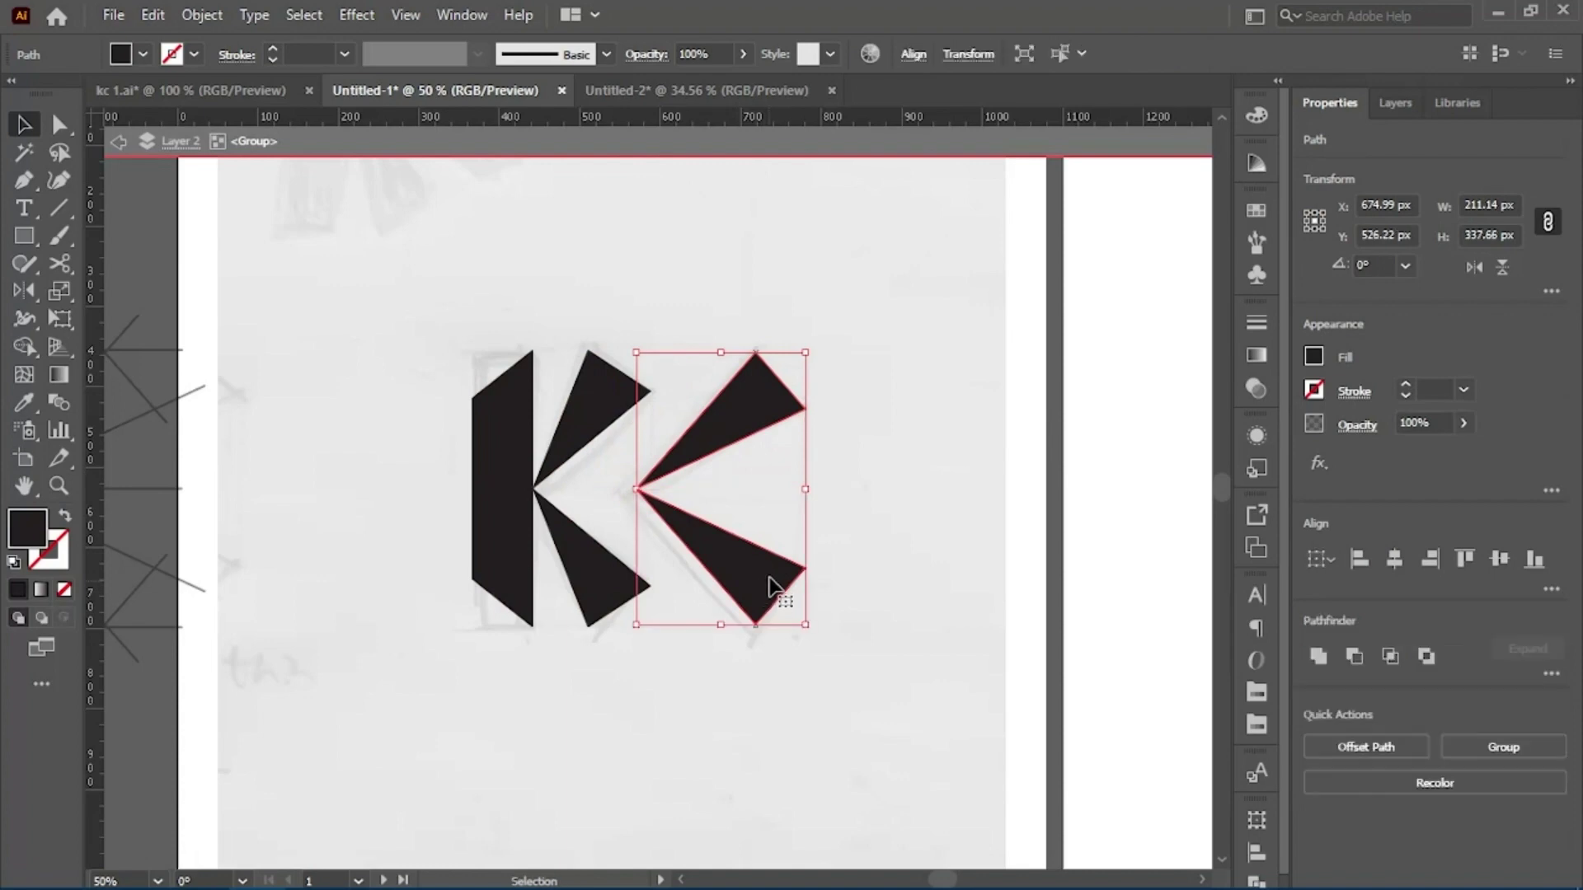
drag(765, 587, 736, 587)
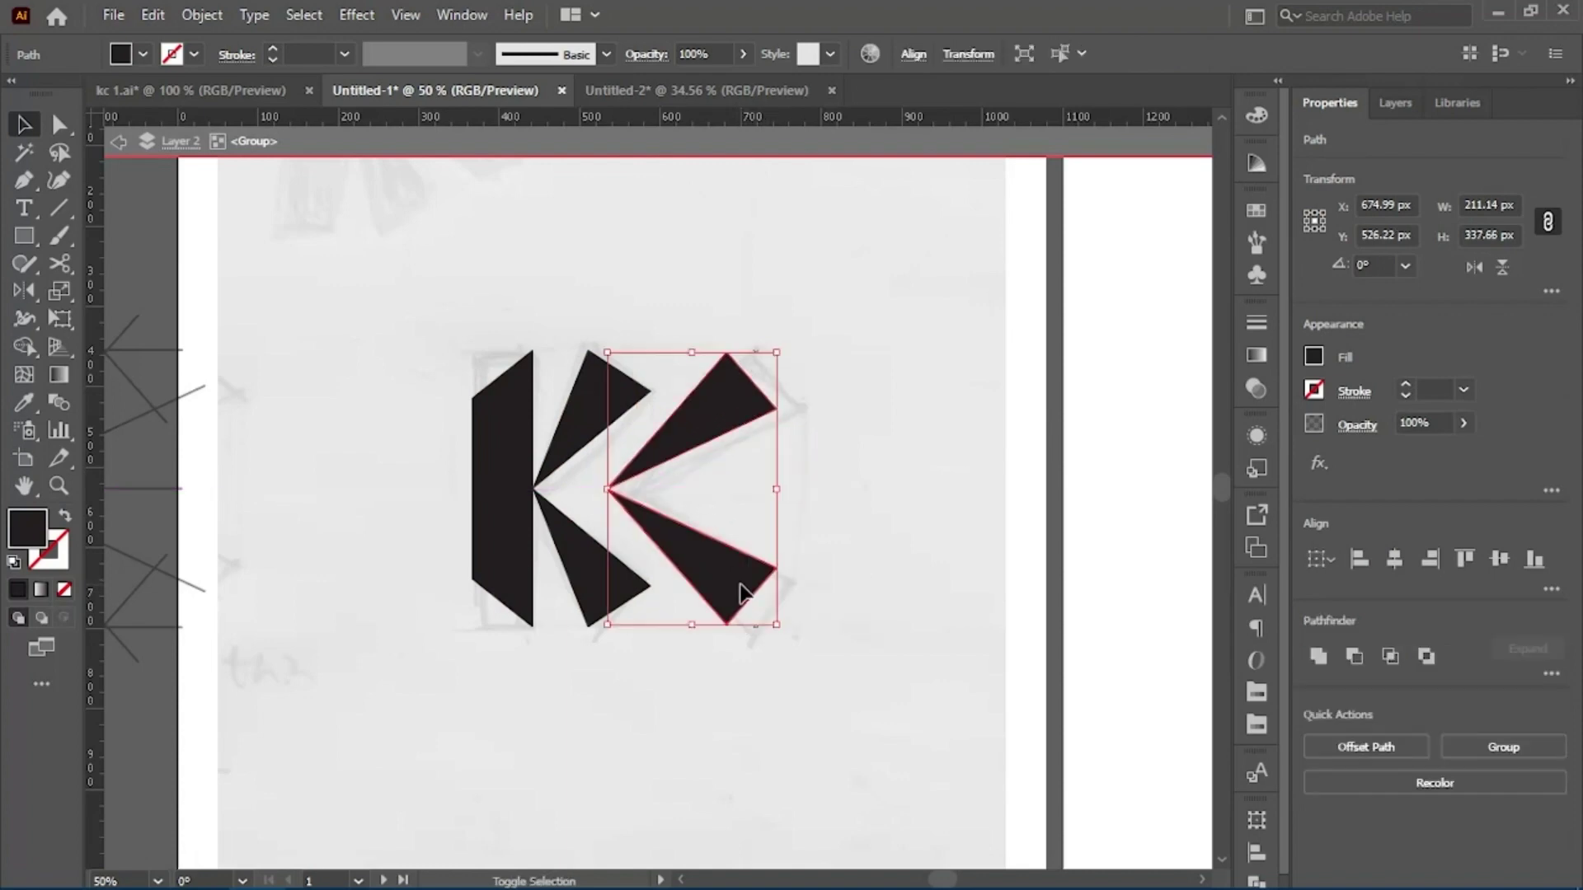
Exit isolation mode and add a horizontal ruler guide level with the bar's beveled top-left corner.
click(838, 488)
double_click(839, 488)
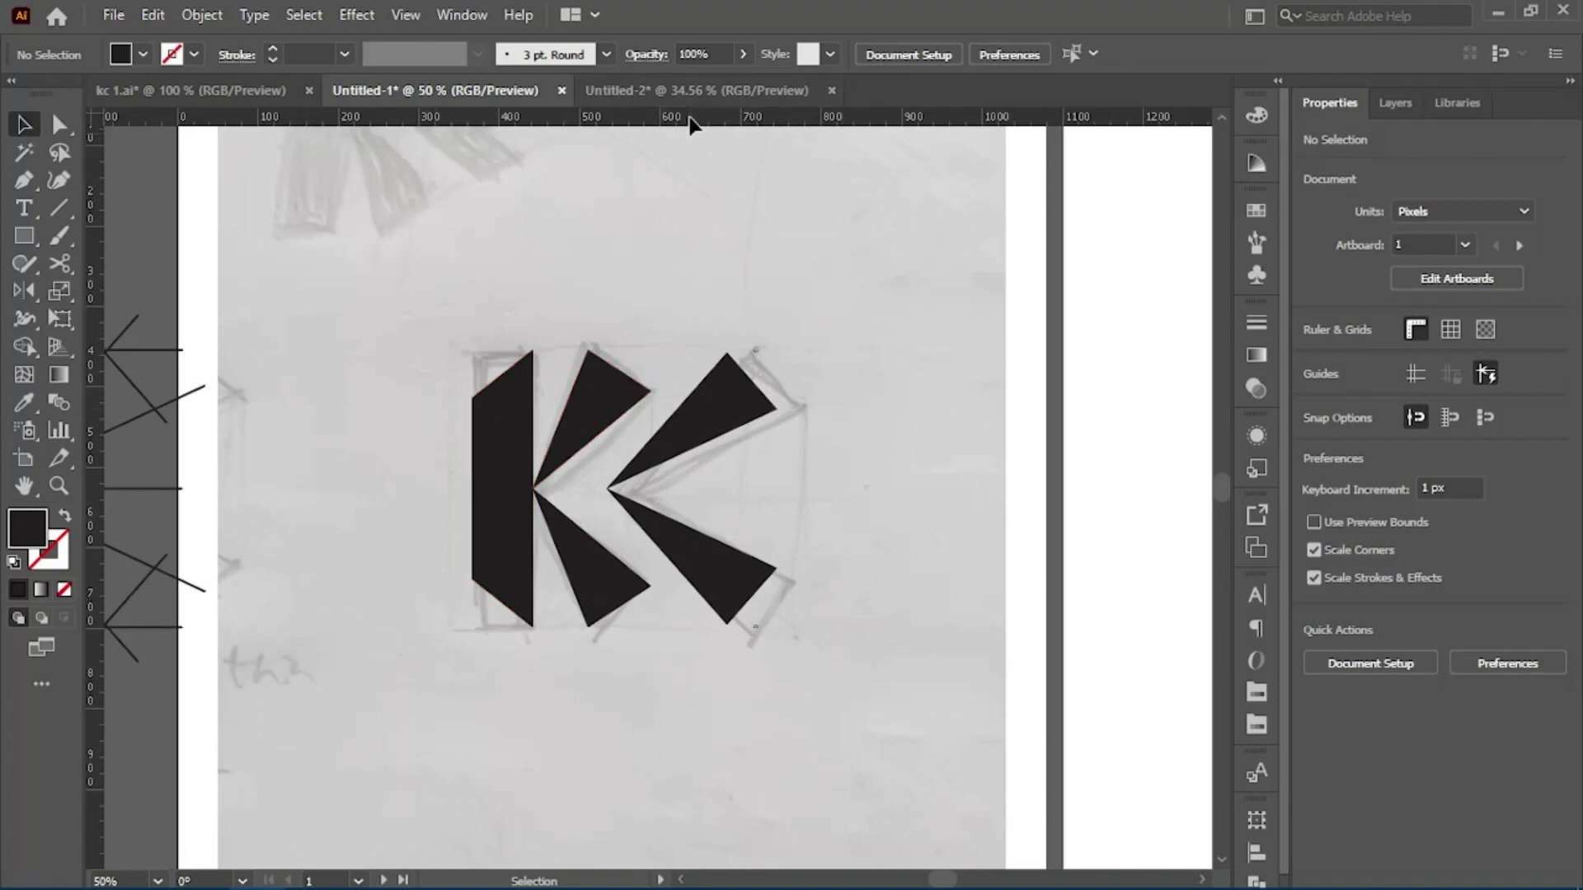
drag(694, 117, 477, 407)
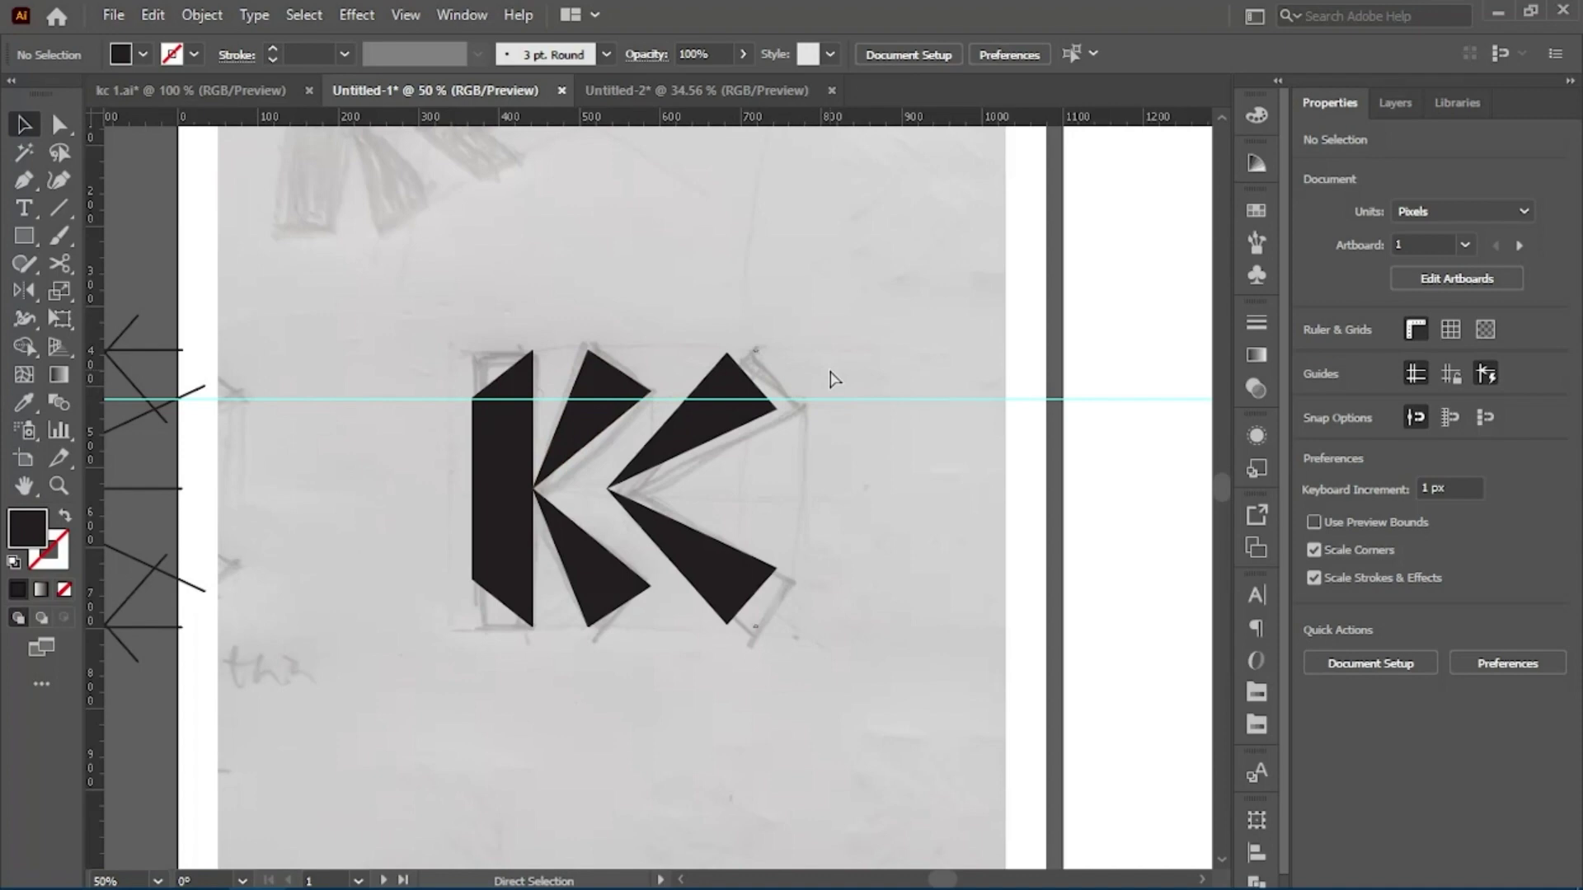
Snap the right tips of the upper-middle and upper-right wedges onto the horizontal guide.
key(ctrl+=)
key(a)
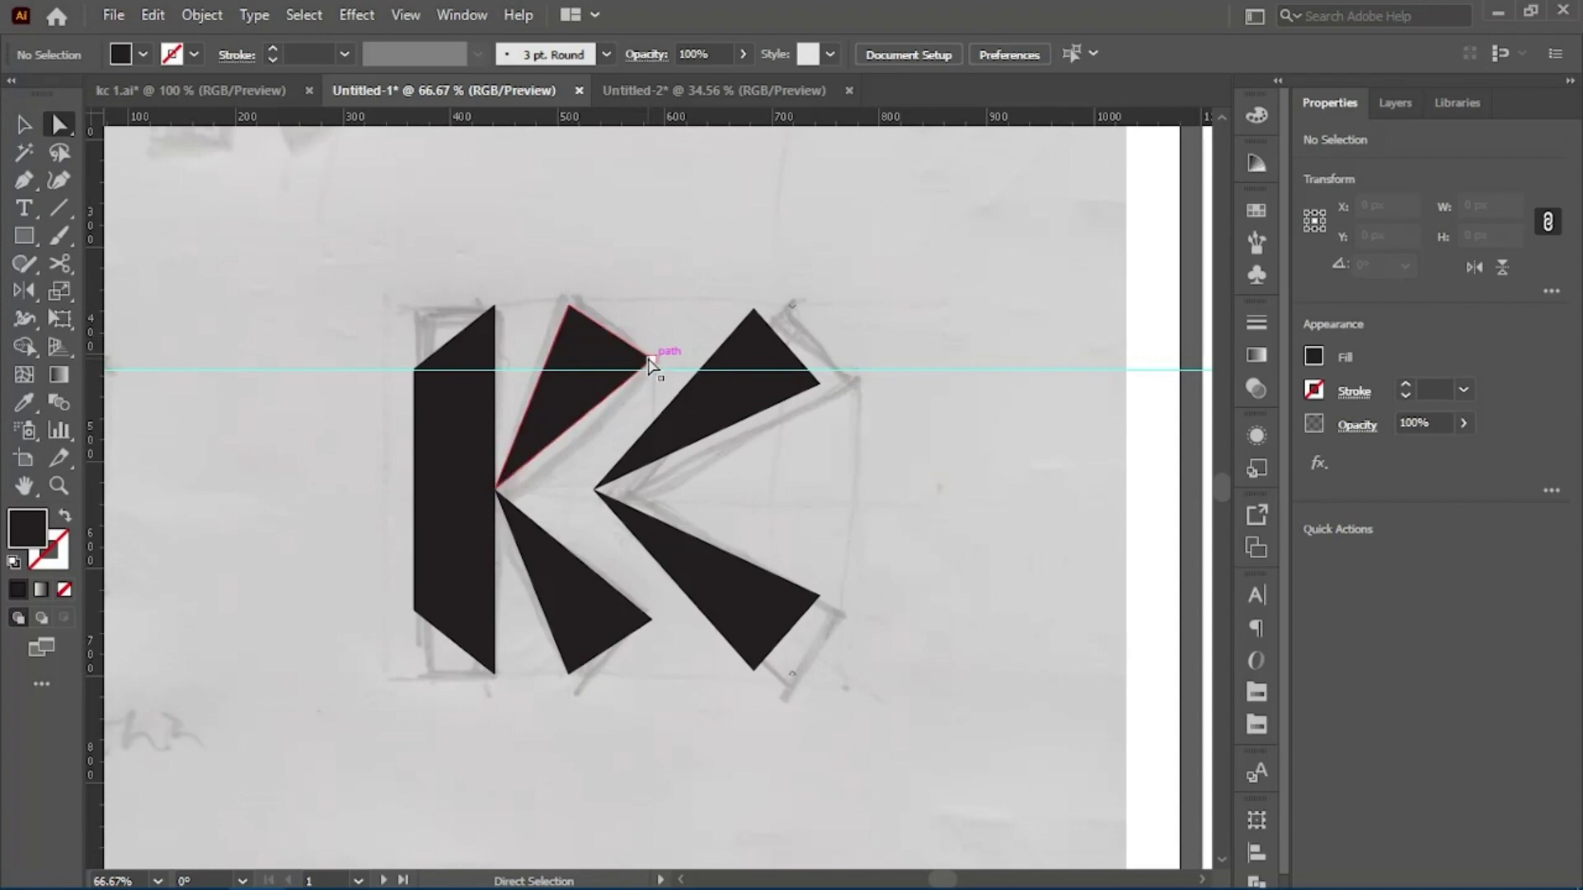
drag(650, 366, 652, 379)
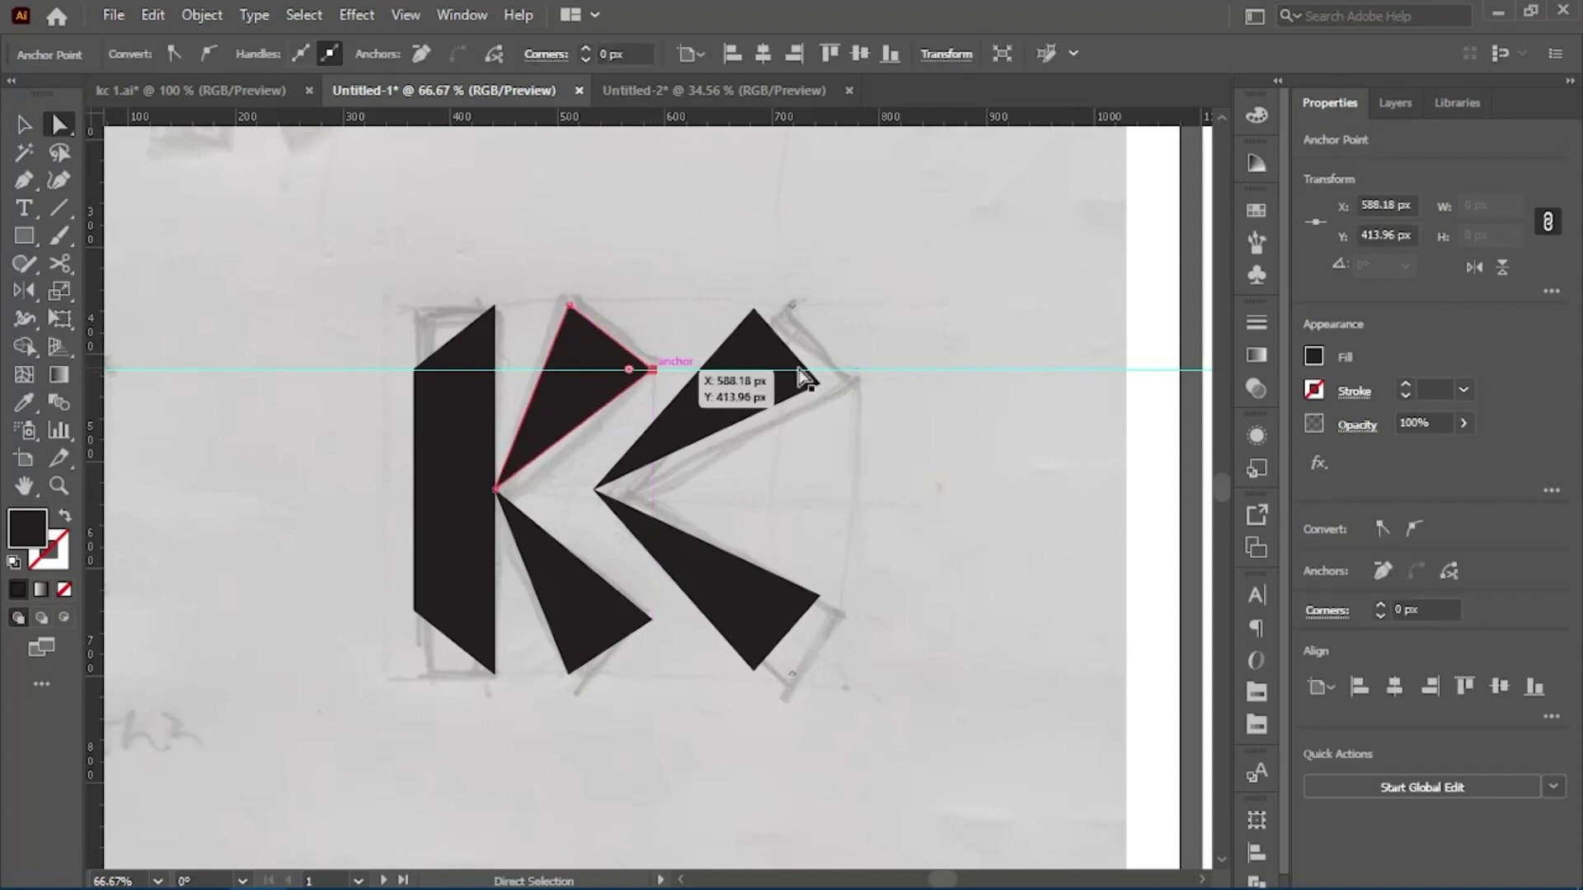
click(820, 388)
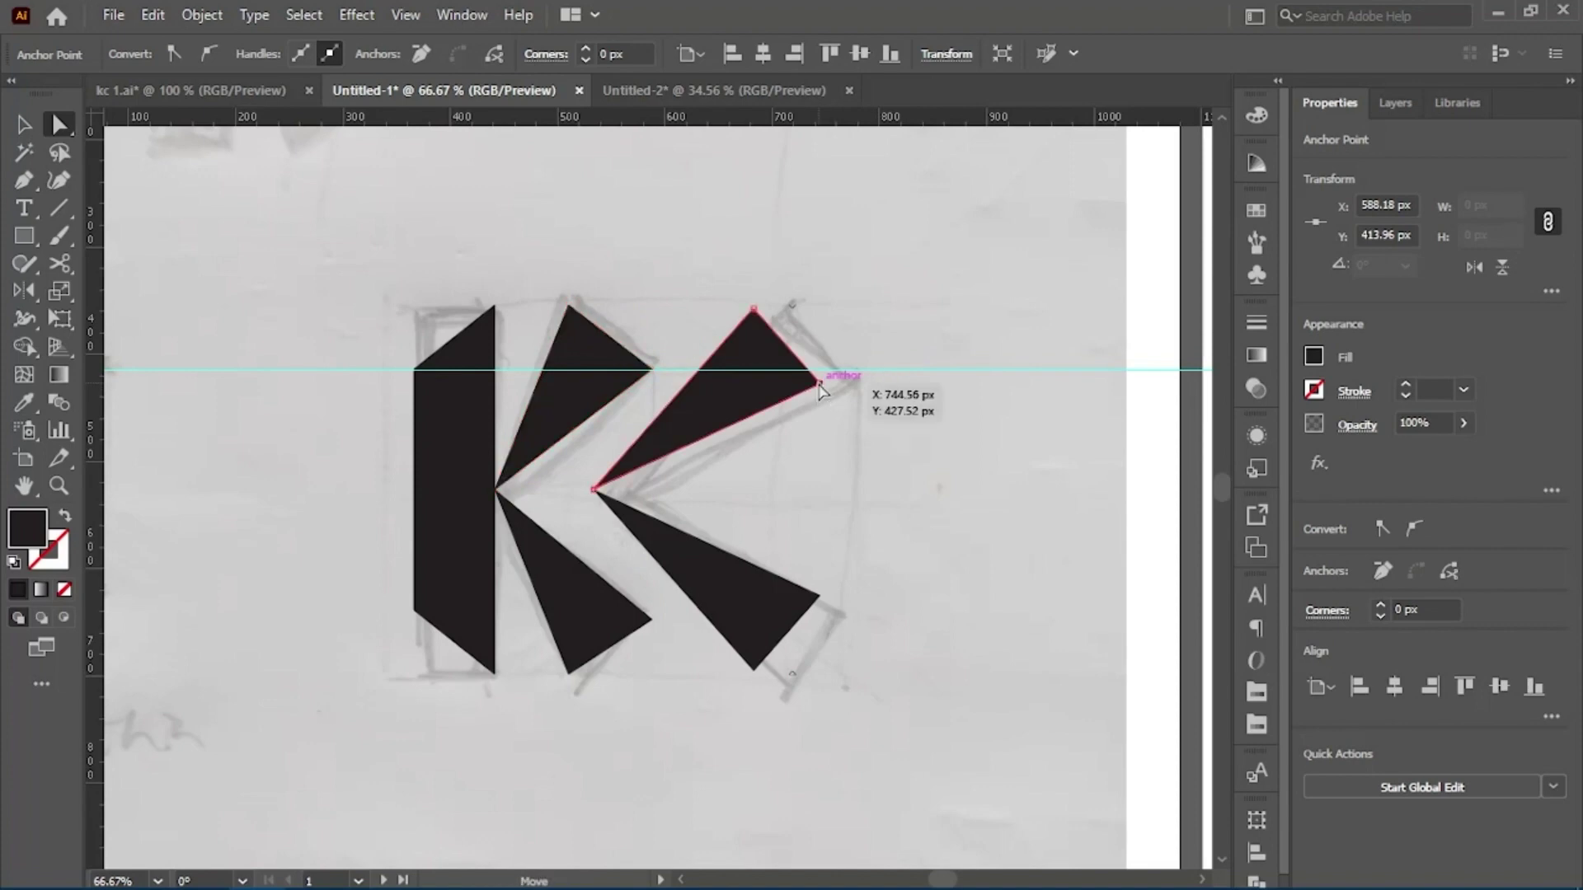
drag(821, 388, 822, 375)
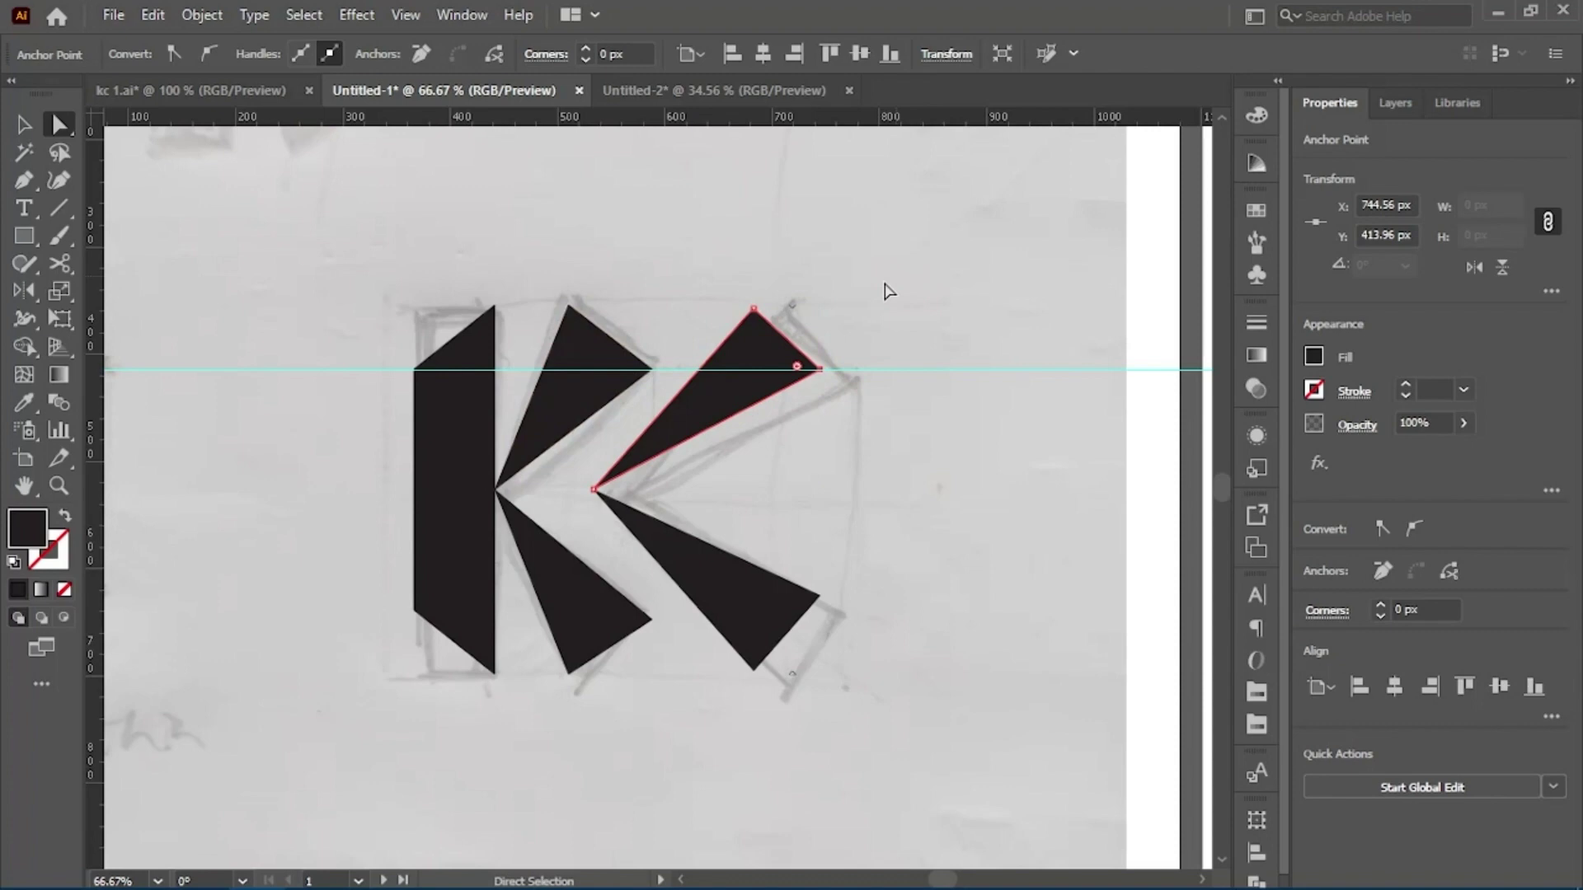
click(732, 326)
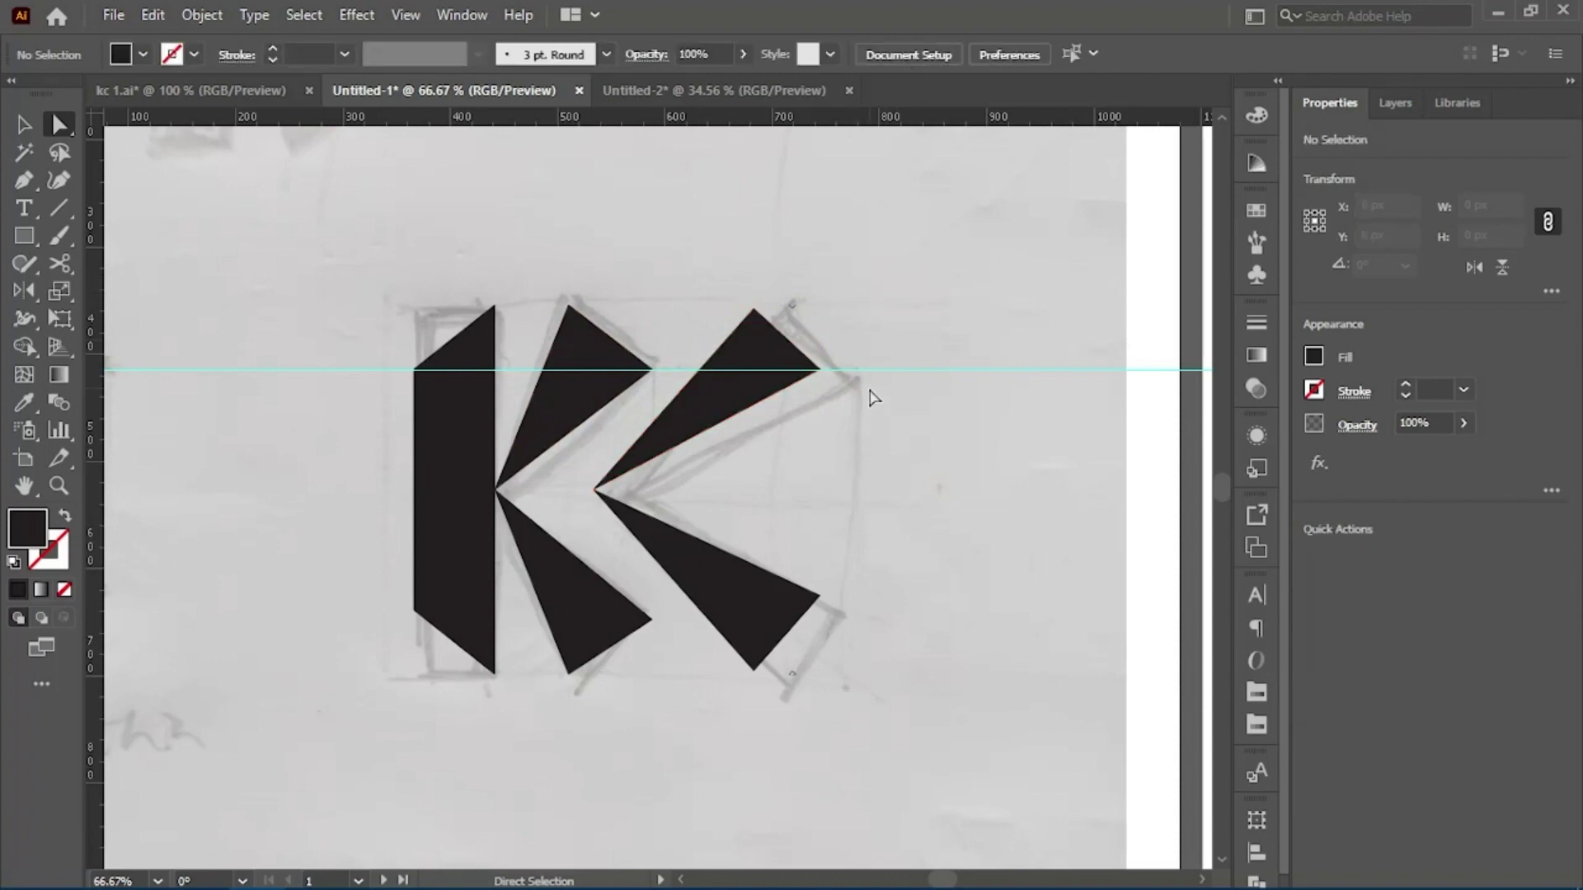
click(560, 567)
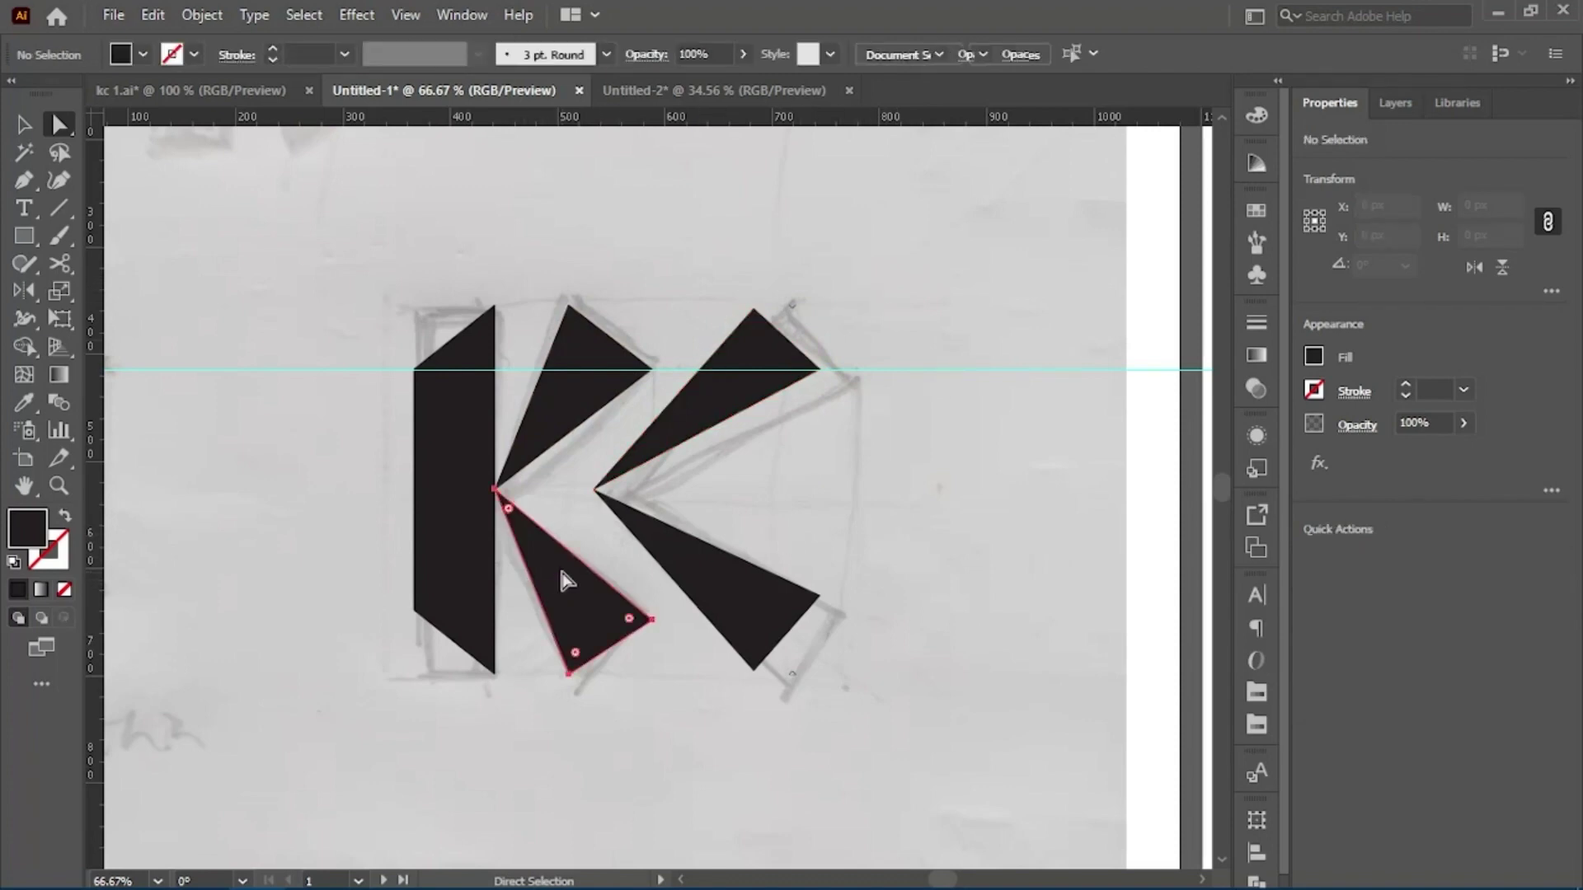
Delete both lower wedges and re-enter the K group for editing.
shift+click(750, 577)
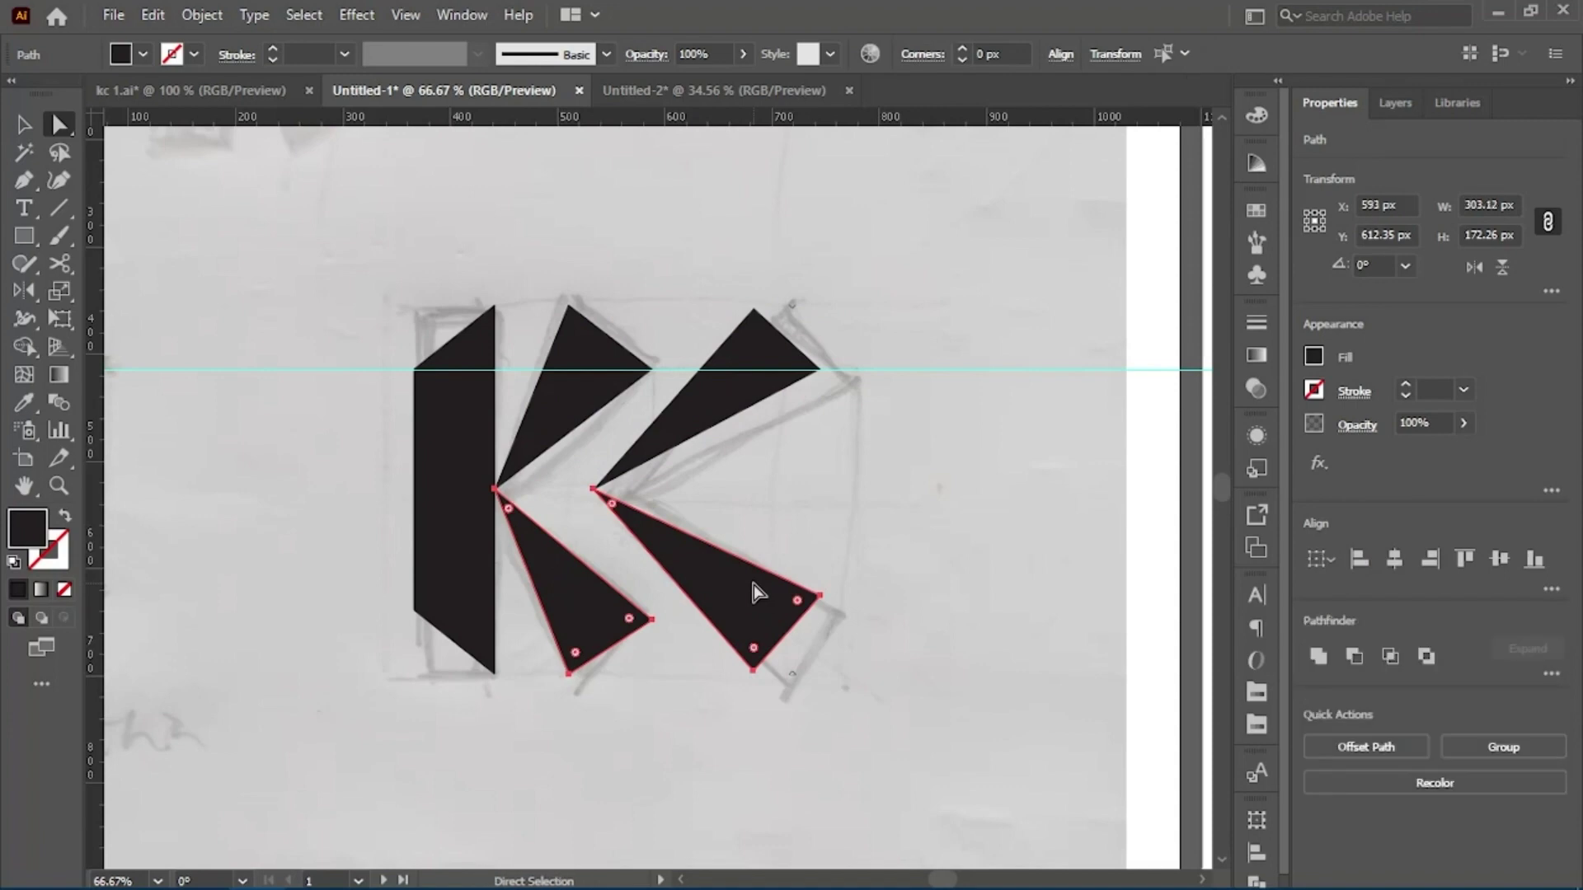
key(Delete)
key(v)
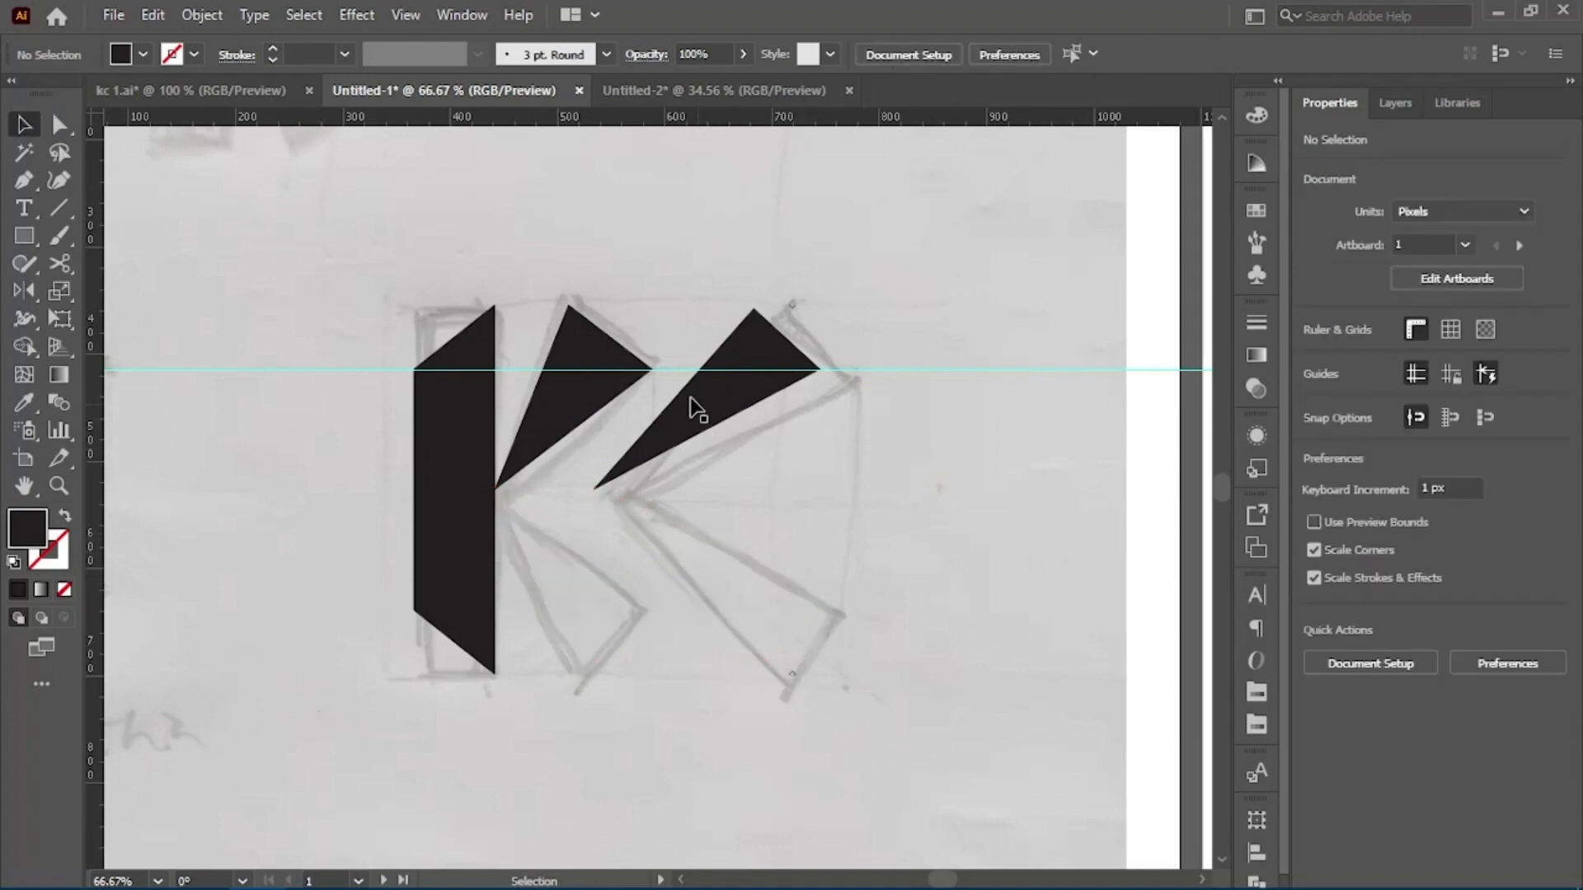
click(695, 404)
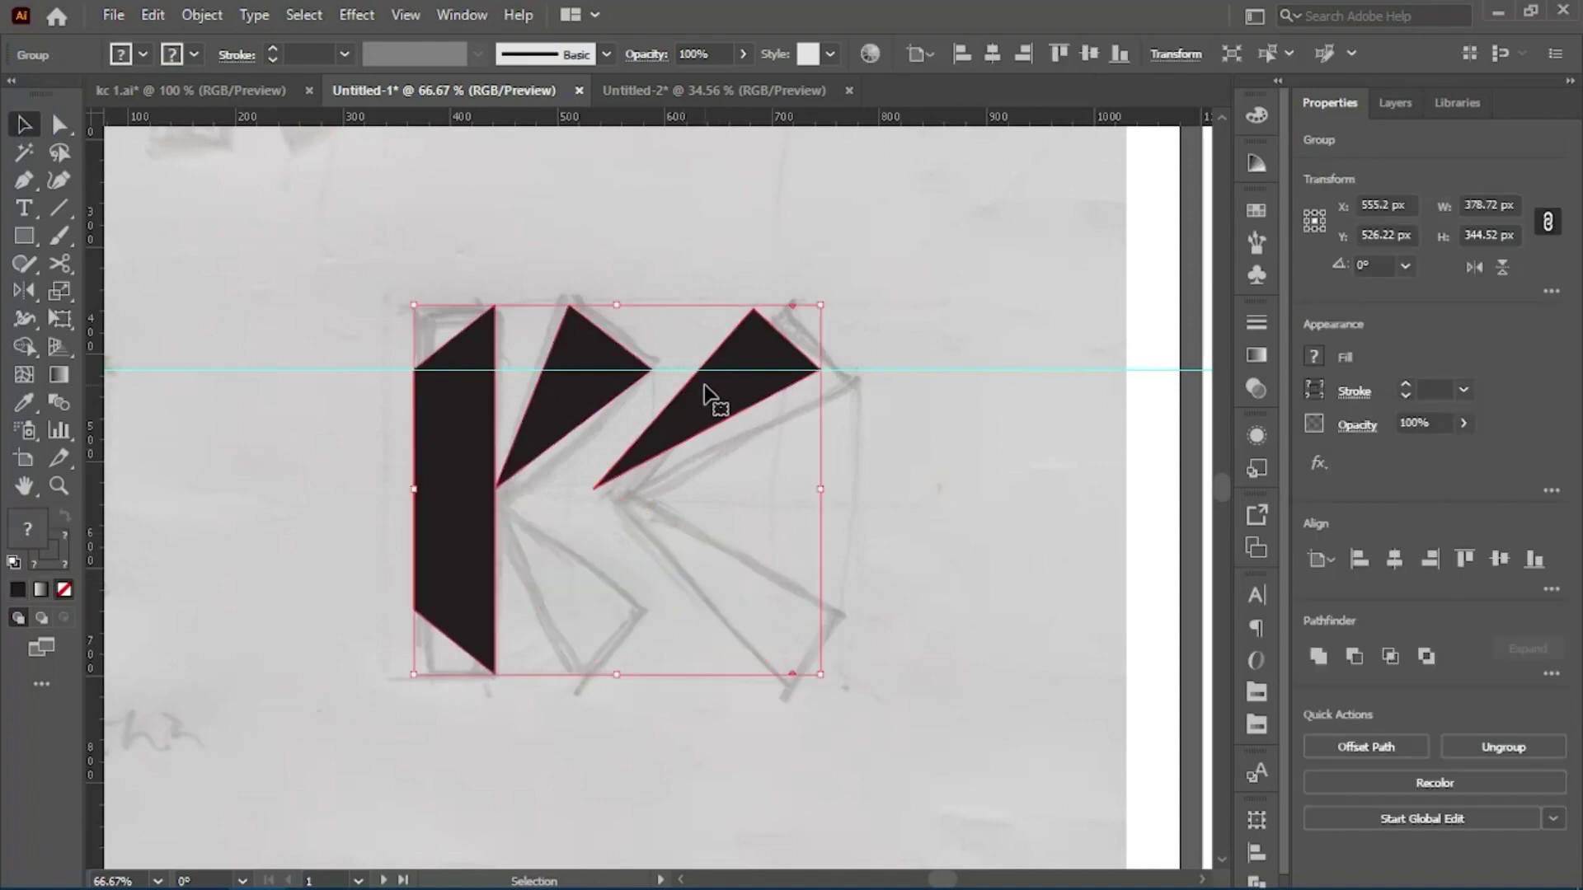
double_click(705, 396)
Reflect copies of the two upper wedges downward around their shared inner point.
click(722, 408)
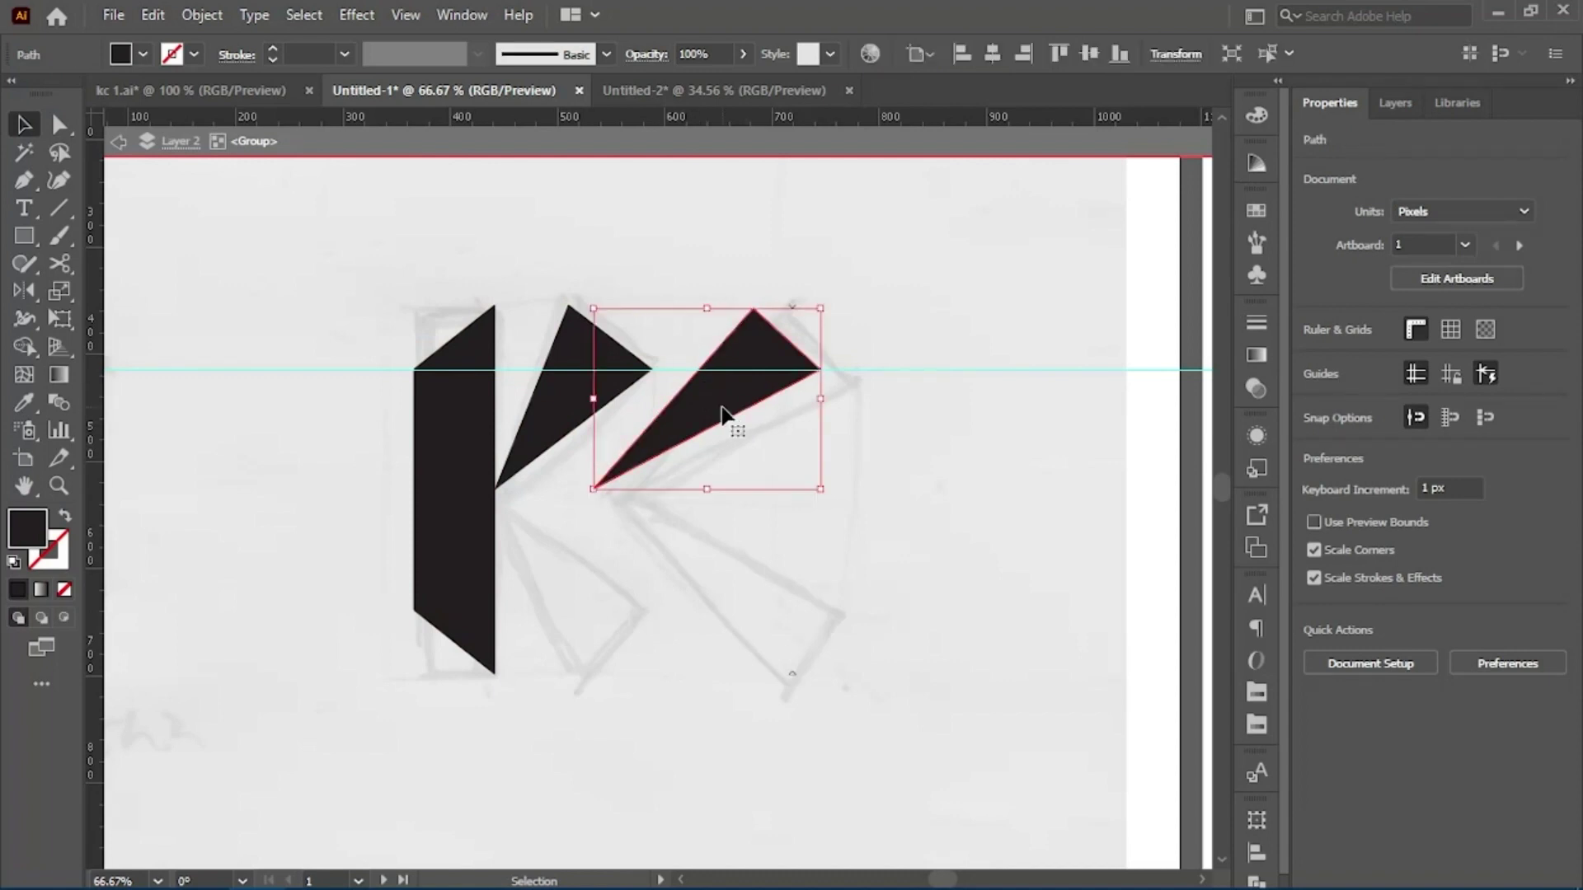
shift+click(576, 410)
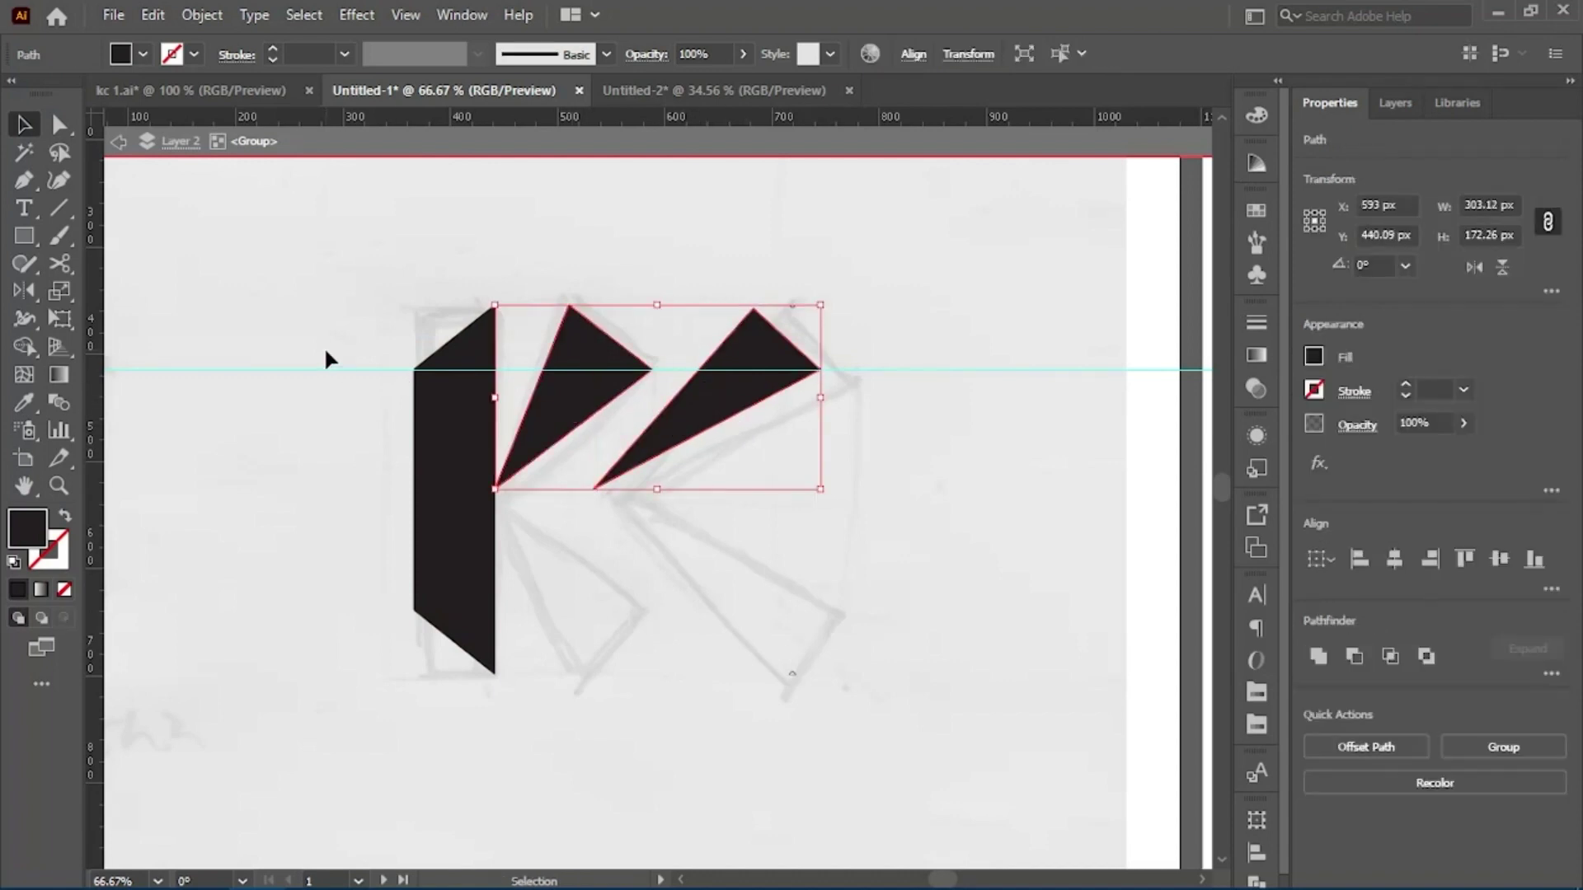
key(o)
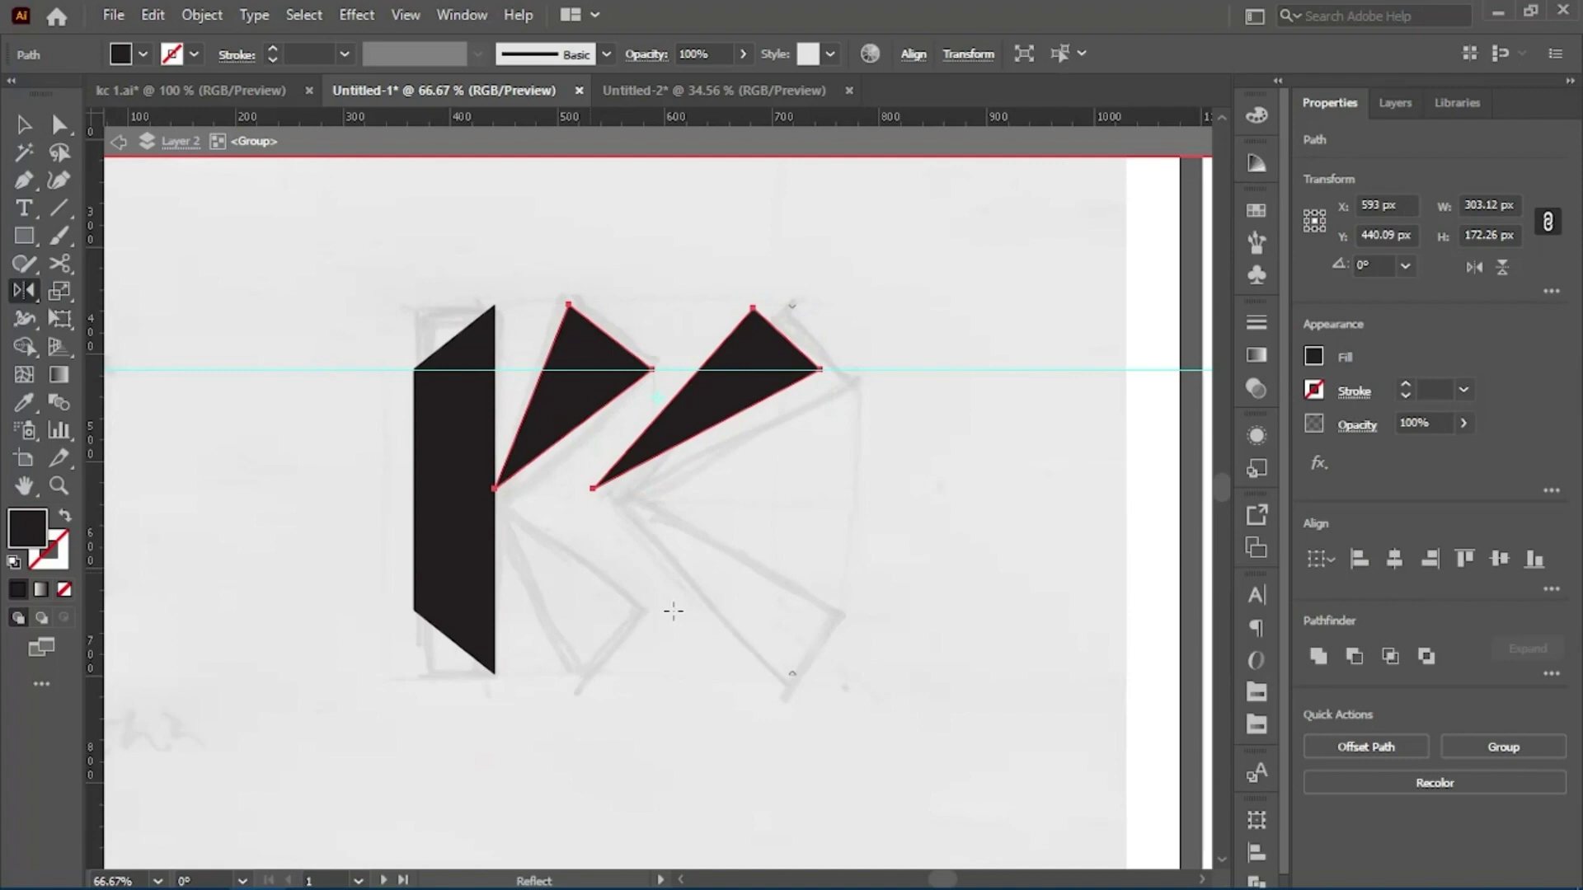
click(492, 490)
drag(737, 416, 731, 593)
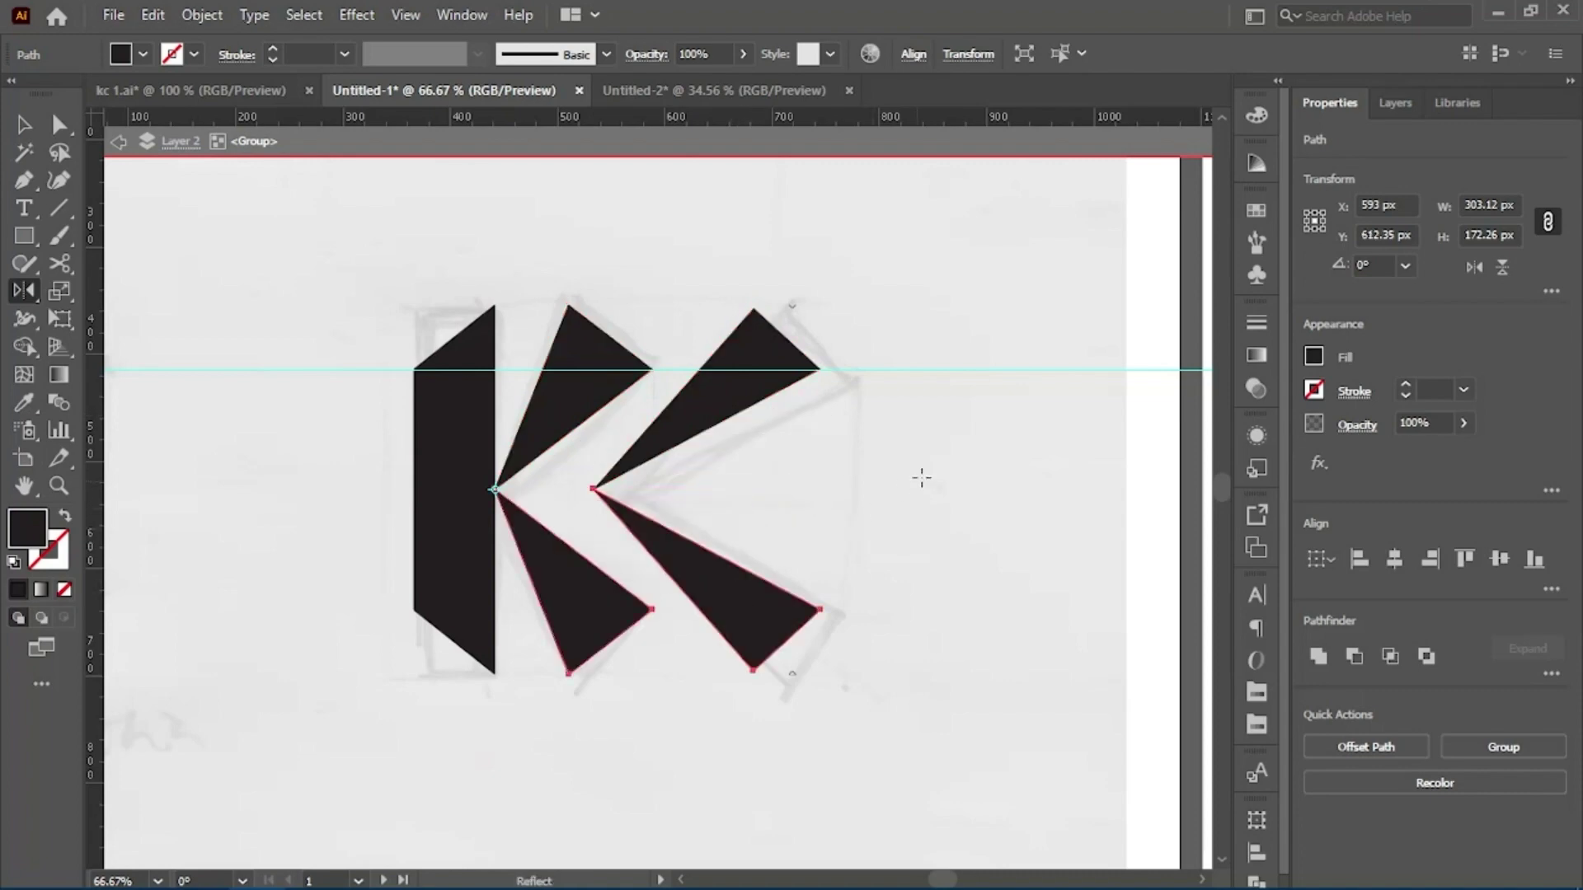
Deselect the new wedges, exit isolation mode, and hide the guides.
key(v)
click(942, 450)
key(Escape)
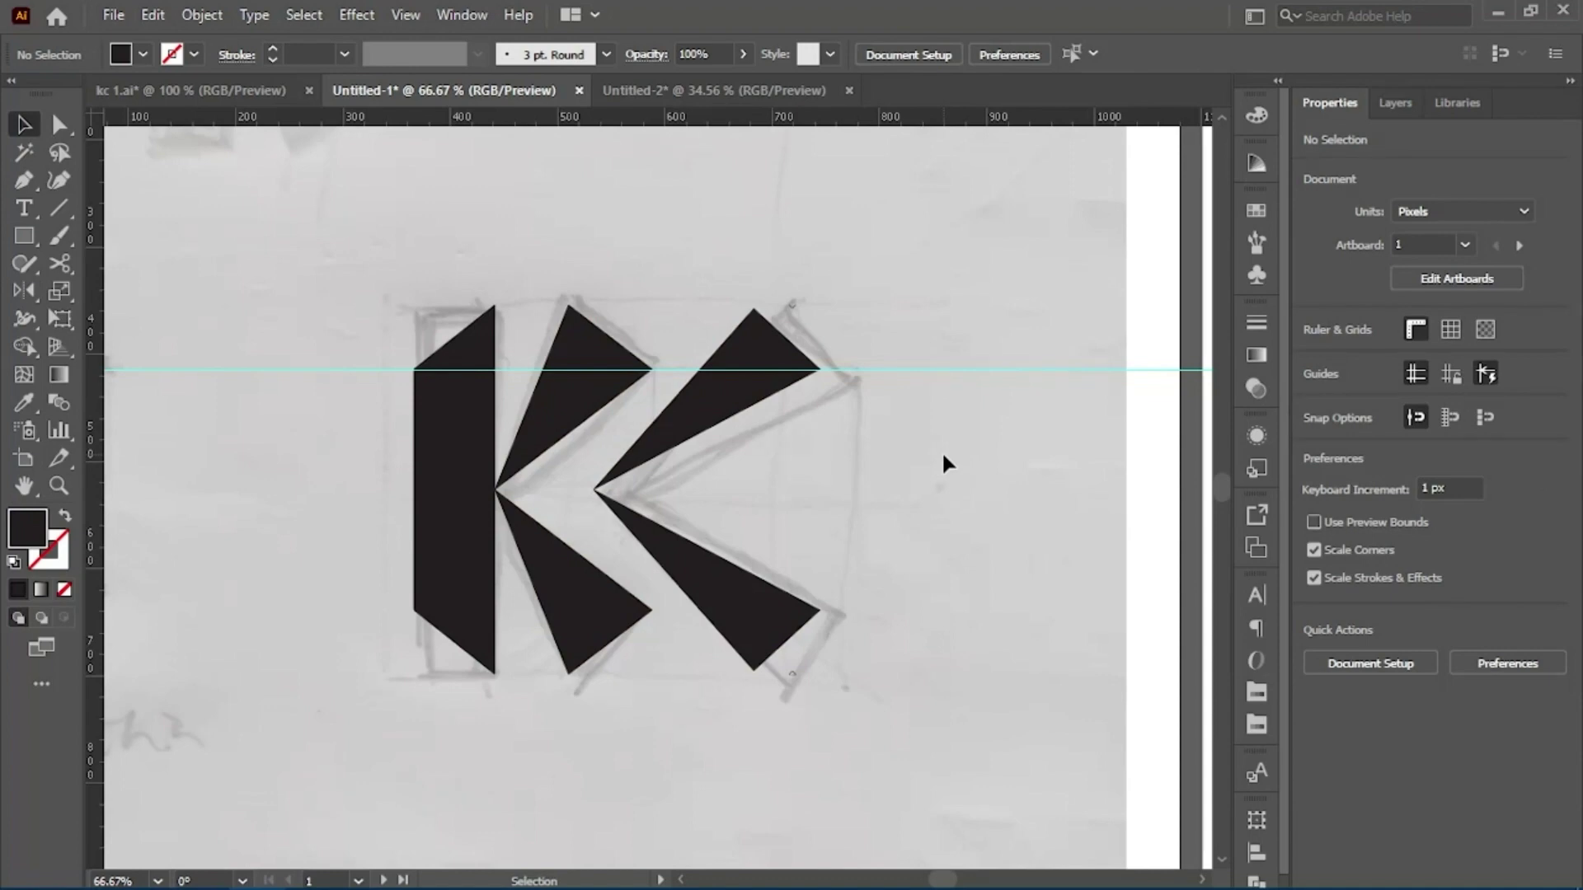
key(ctrl+semicolon)
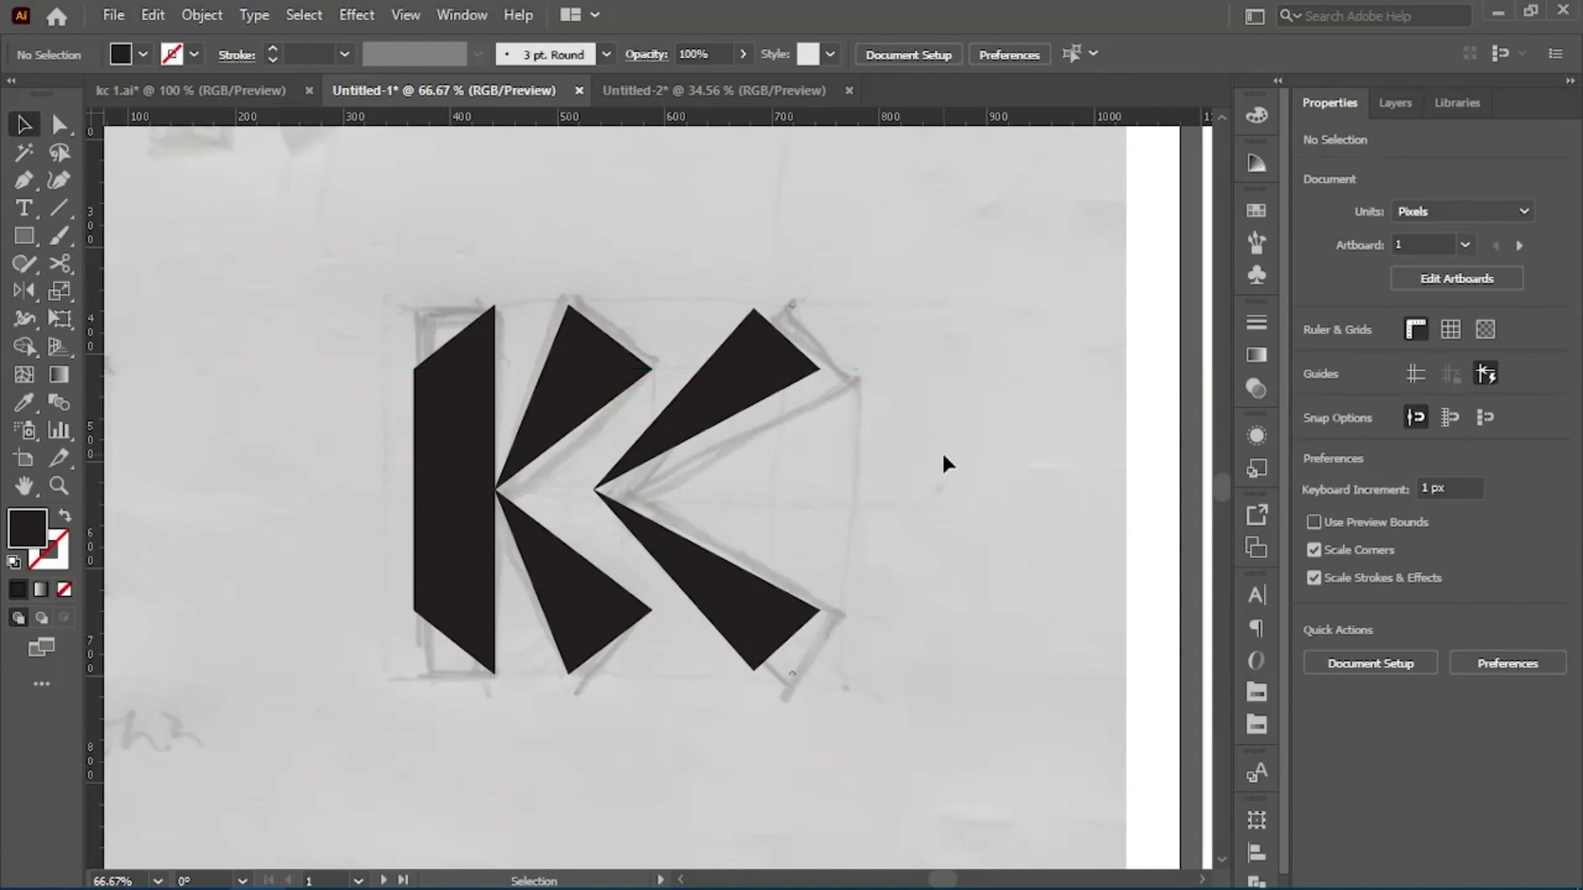
Show artboard 2 with the BEFORE and AFTER logo comparison.
key(shift+Page_Down)
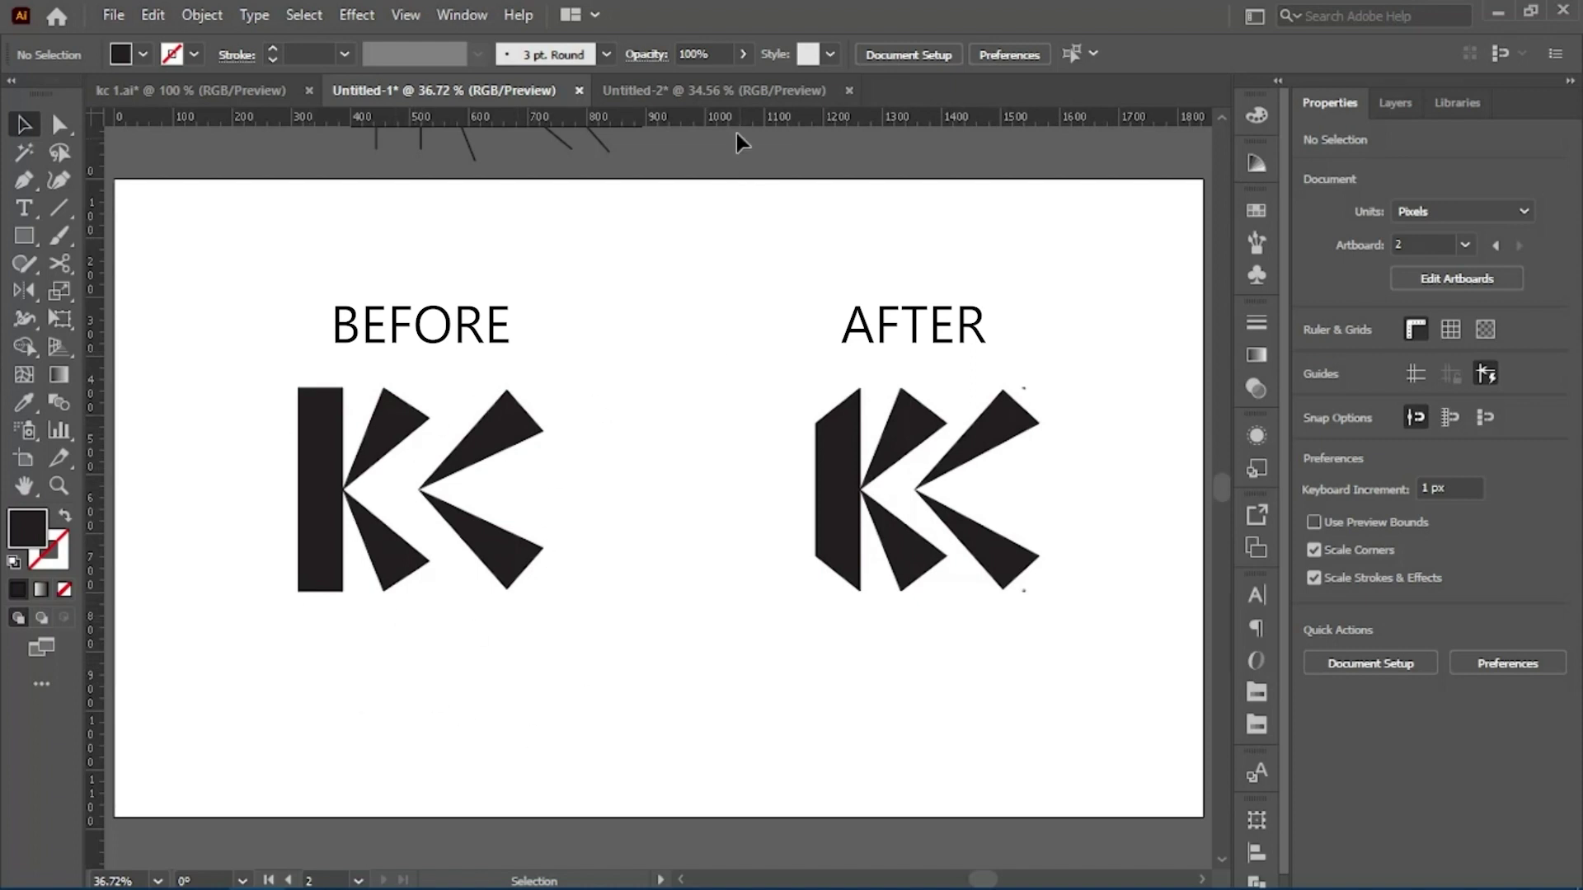
Switch to the Untitled-2 document holding the five K variants.
click(711, 88)
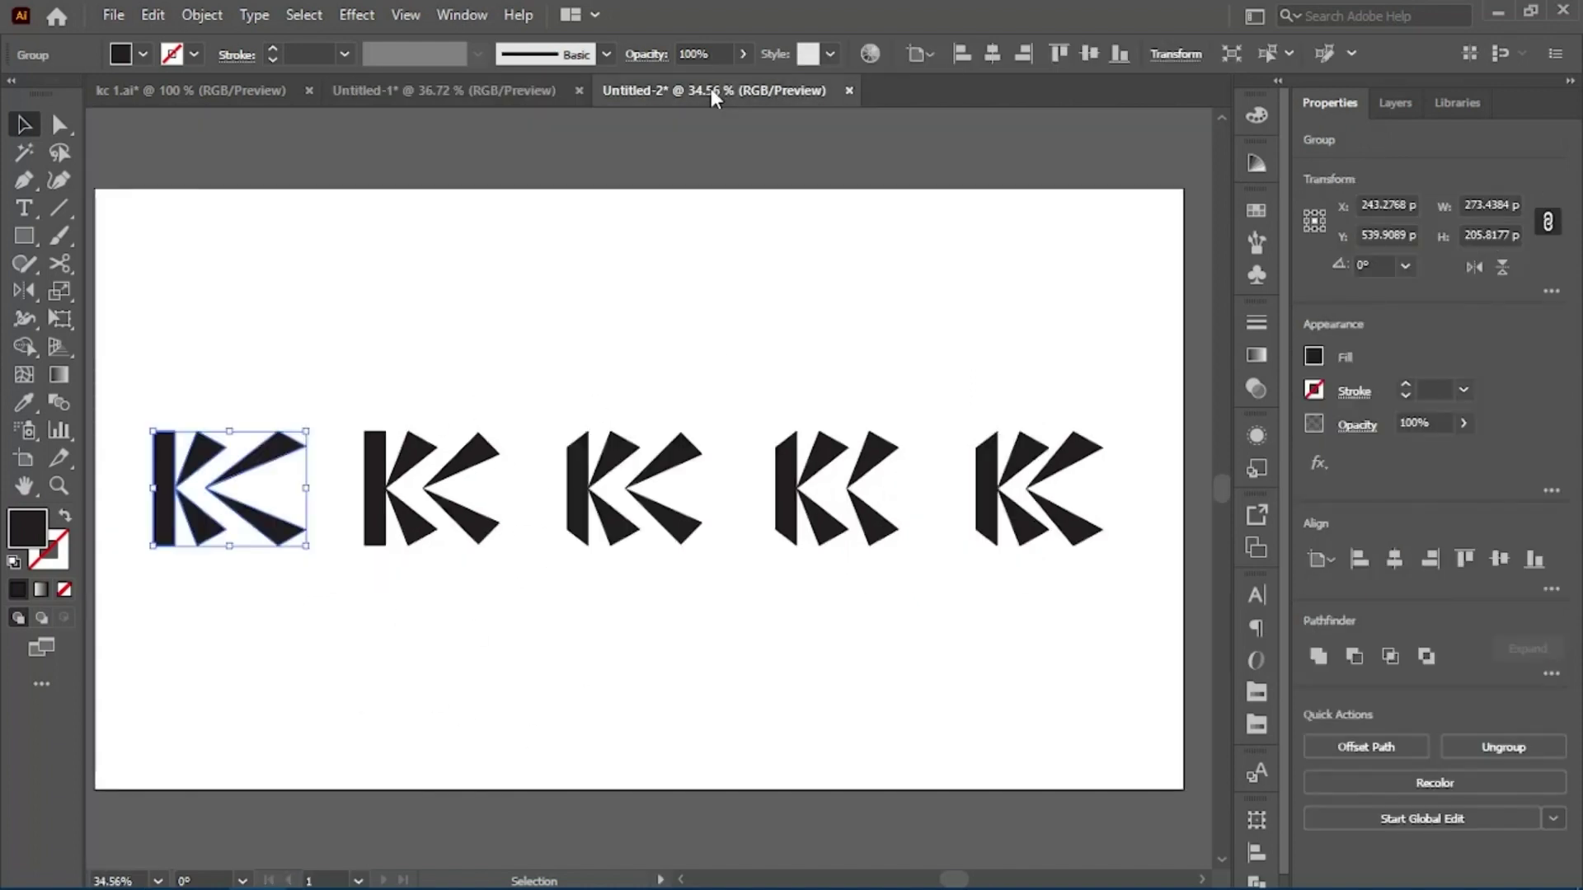
click(257, 290)
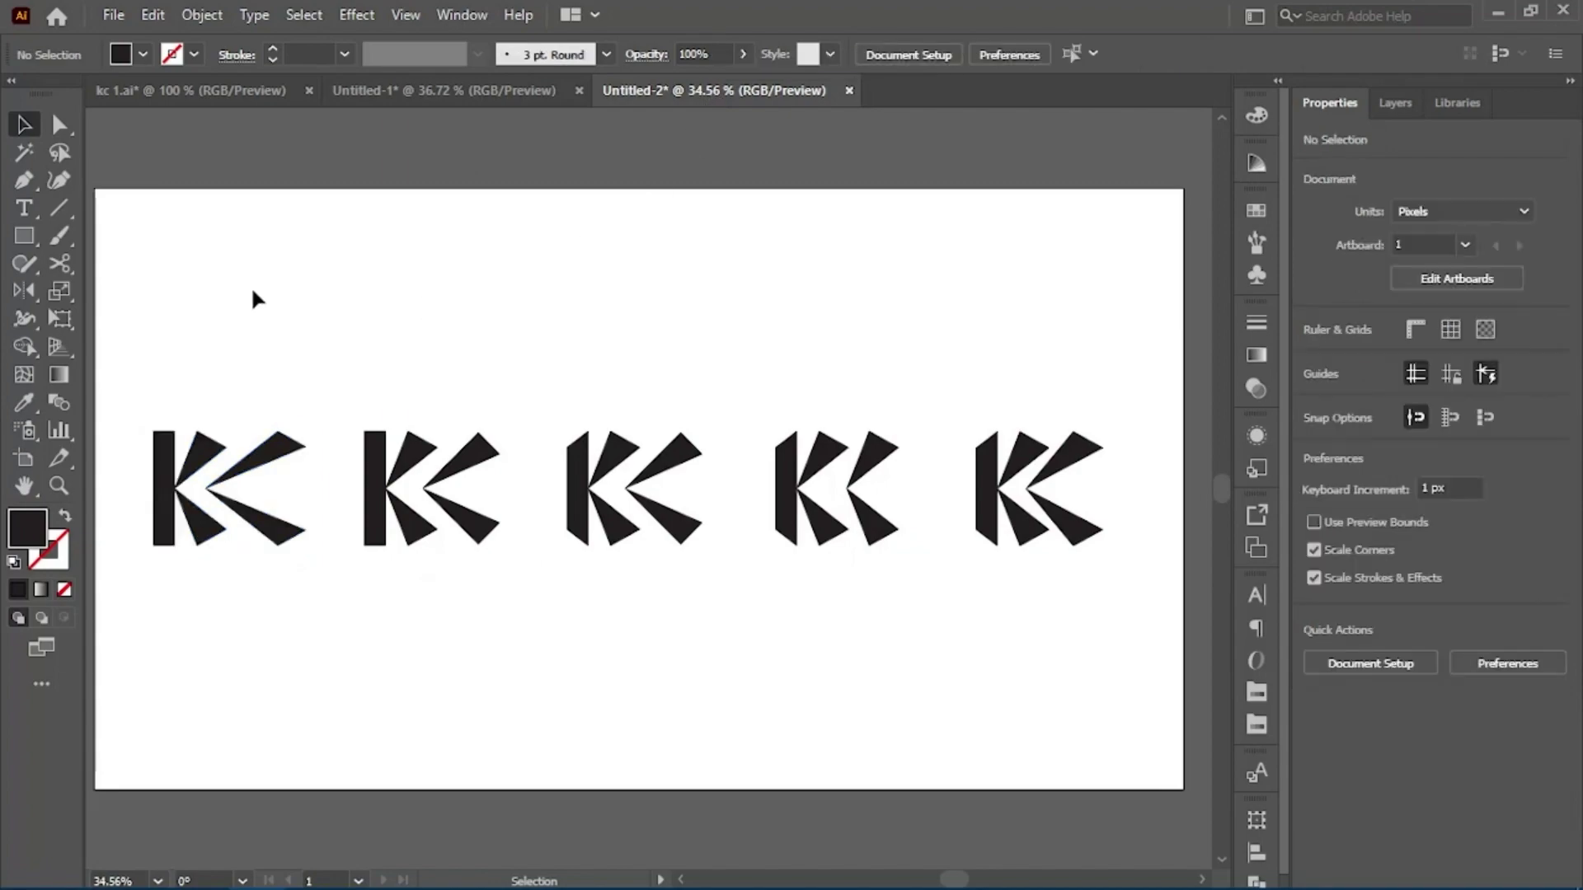